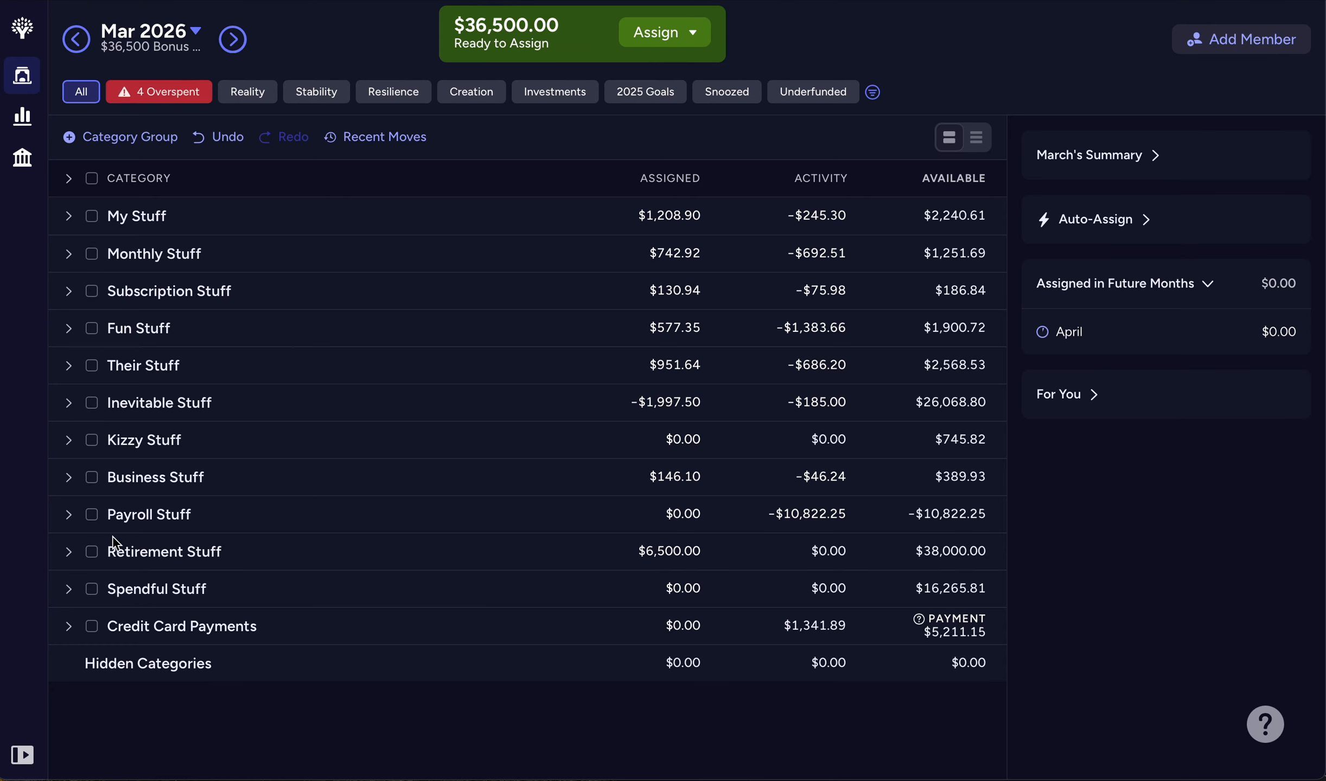
# Expand the Retirement Stuff category group in the March 2026 plan.
pyautogui.click(71, 553)
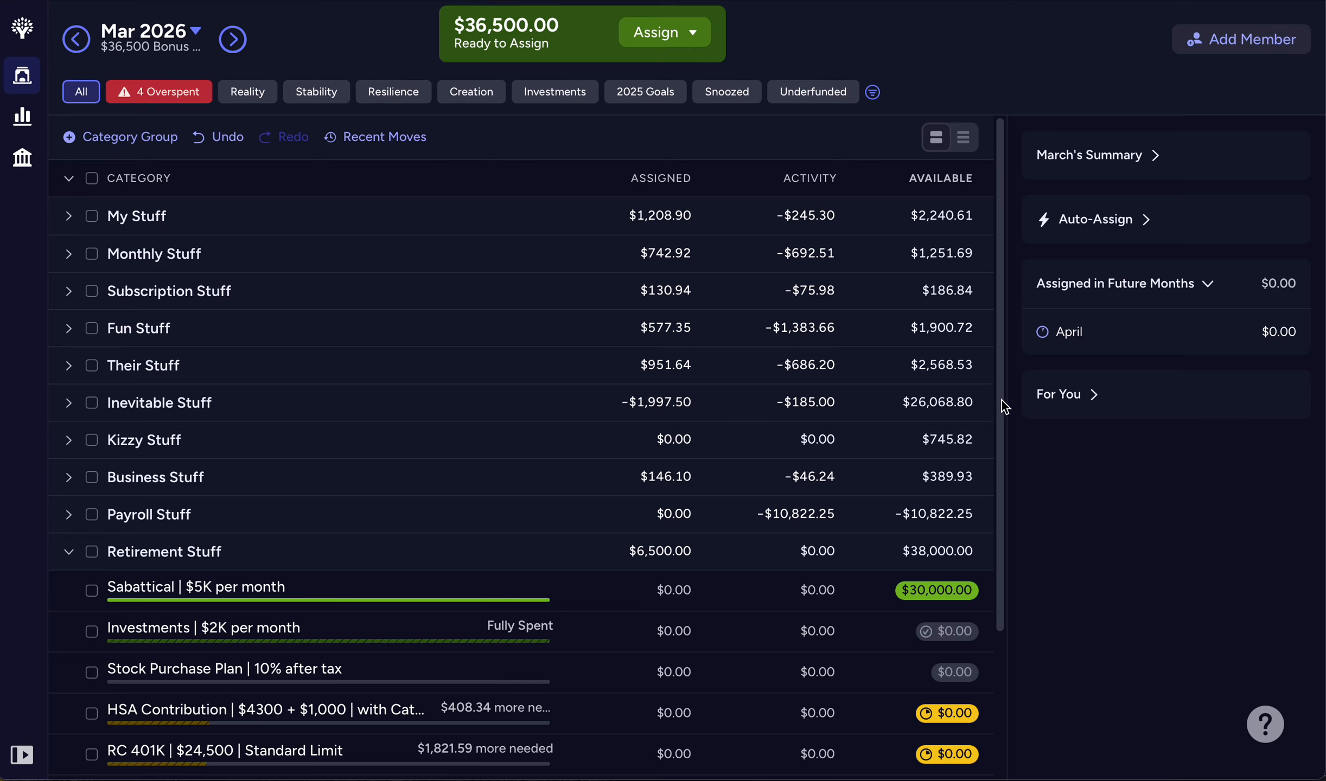
pyautogui.moveTo(1002, 401)
pyautogui.mouseDown()
pyautogui.moveTo(997, 517)
pyautogui.moveTo(981, 401)
pyautogui.mouseUp()
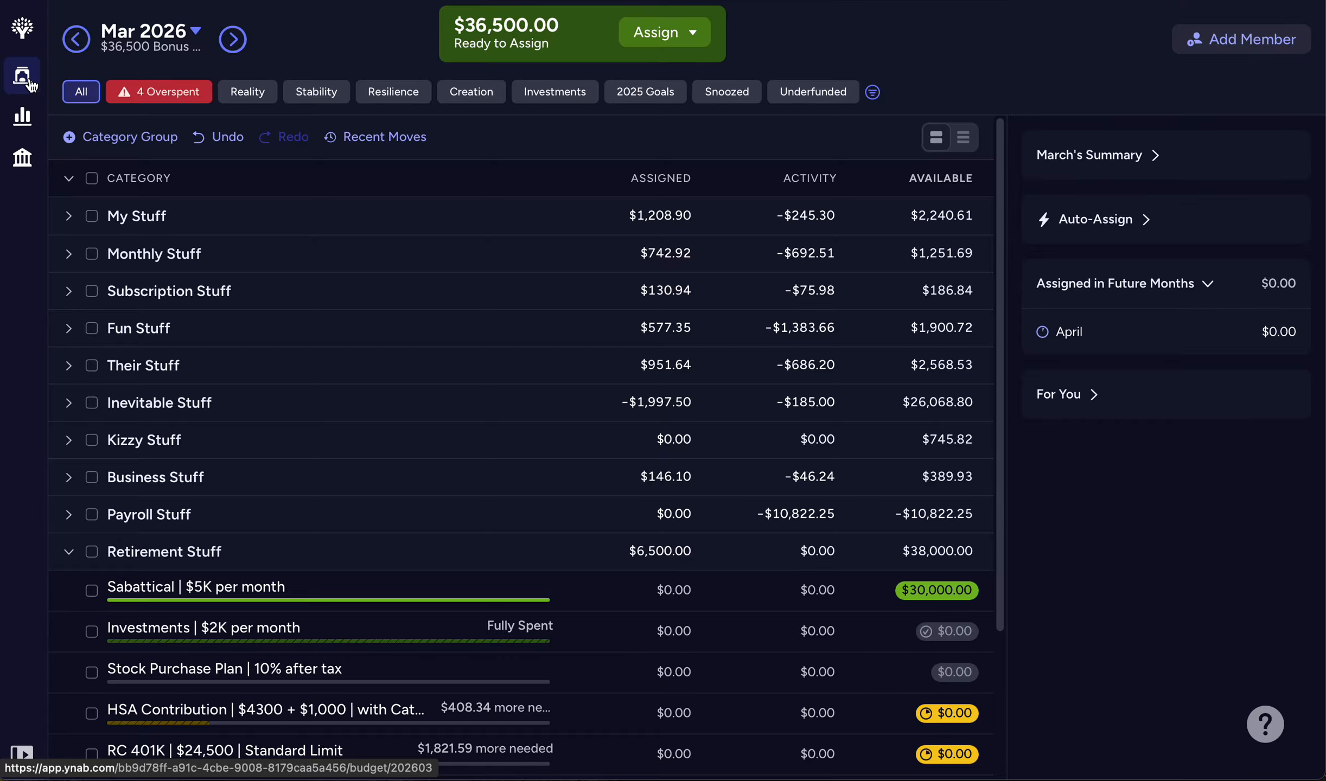
# Look up the Bonus income in the Income v Expense report and examine the splits of its SoFi Savings transaction.
pyautogui.click(22, 115)
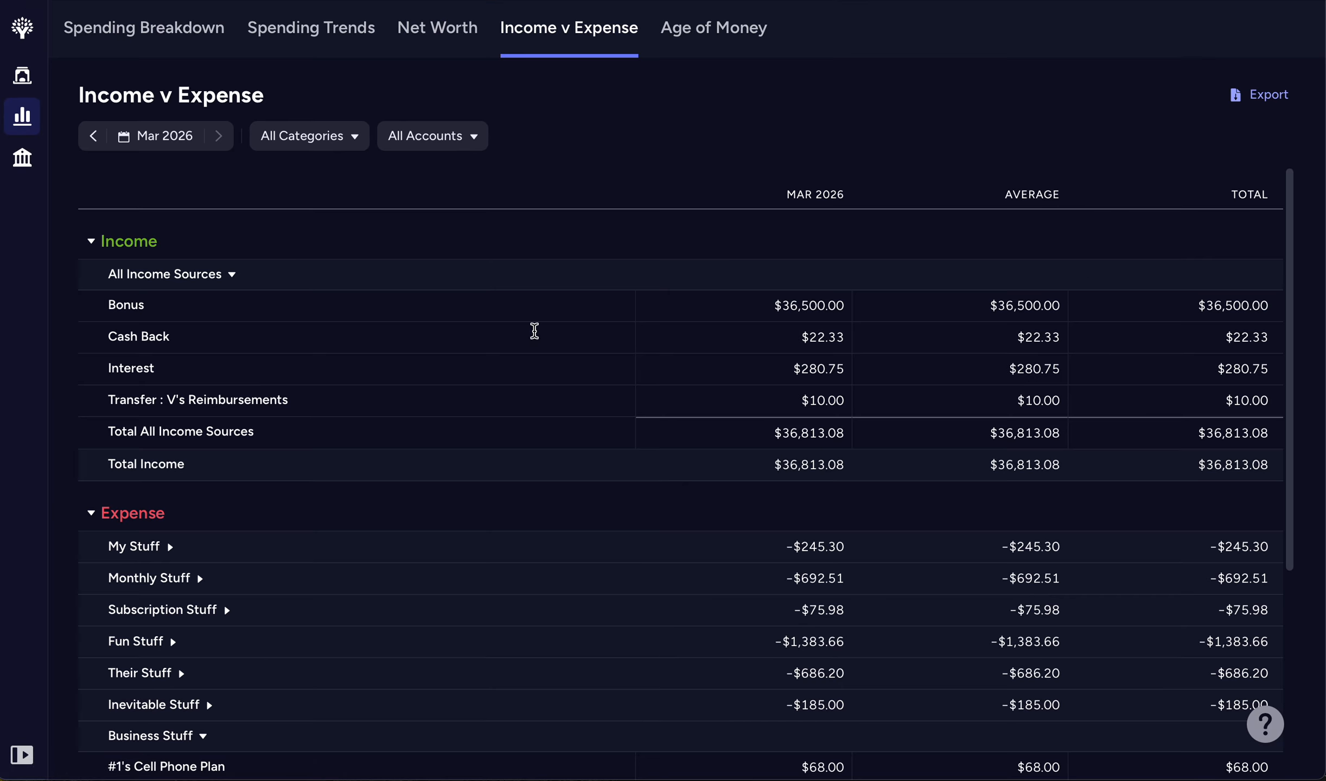
pyautogui.click(1013, 310)
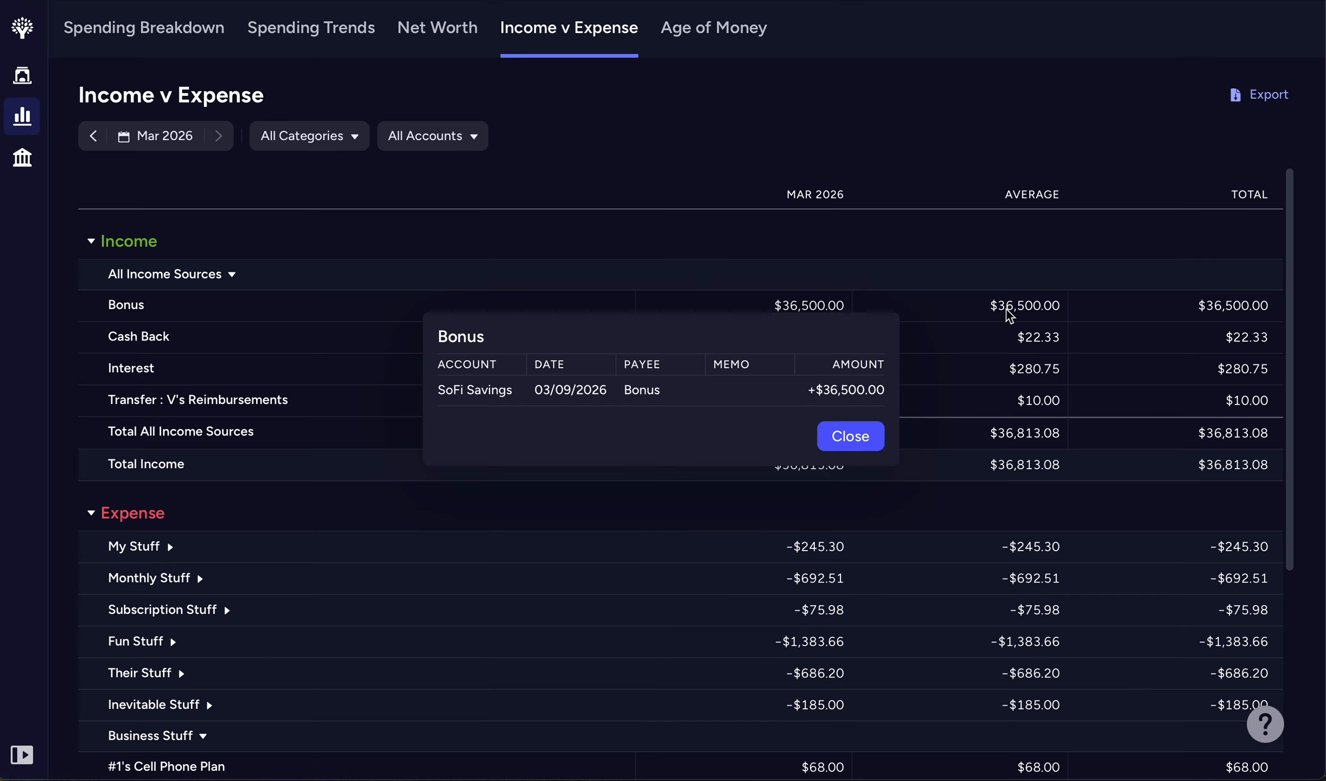
pyautogui.click(644, 402)
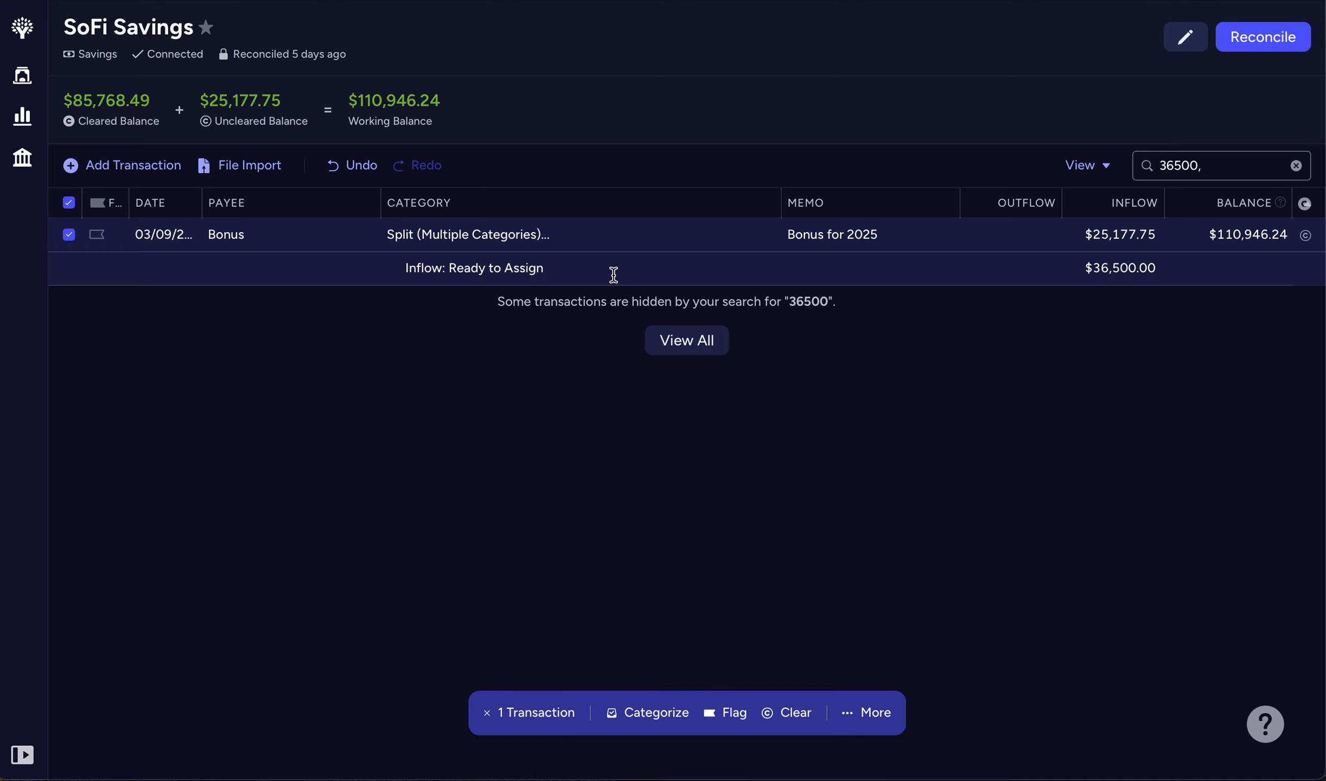
pyautogui.click(616, 236)
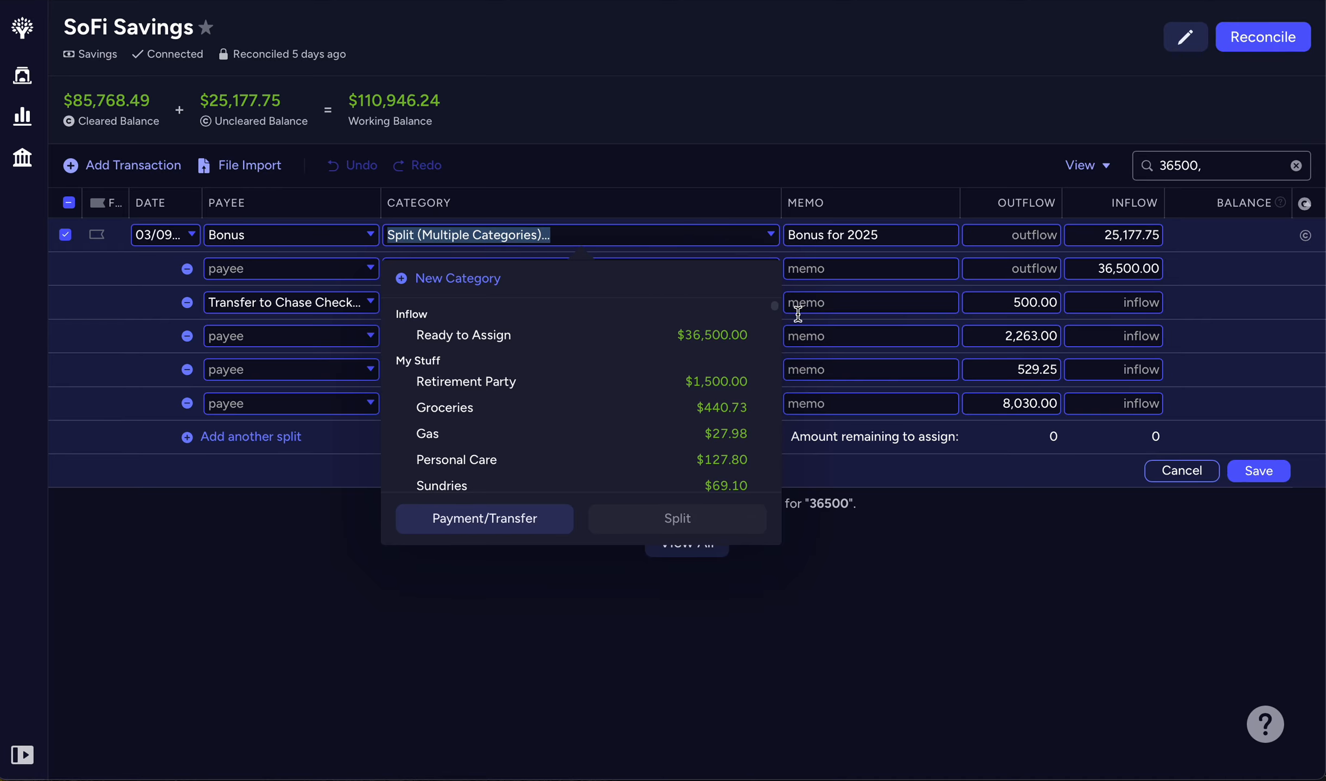
pyautogui.click(937, 301)
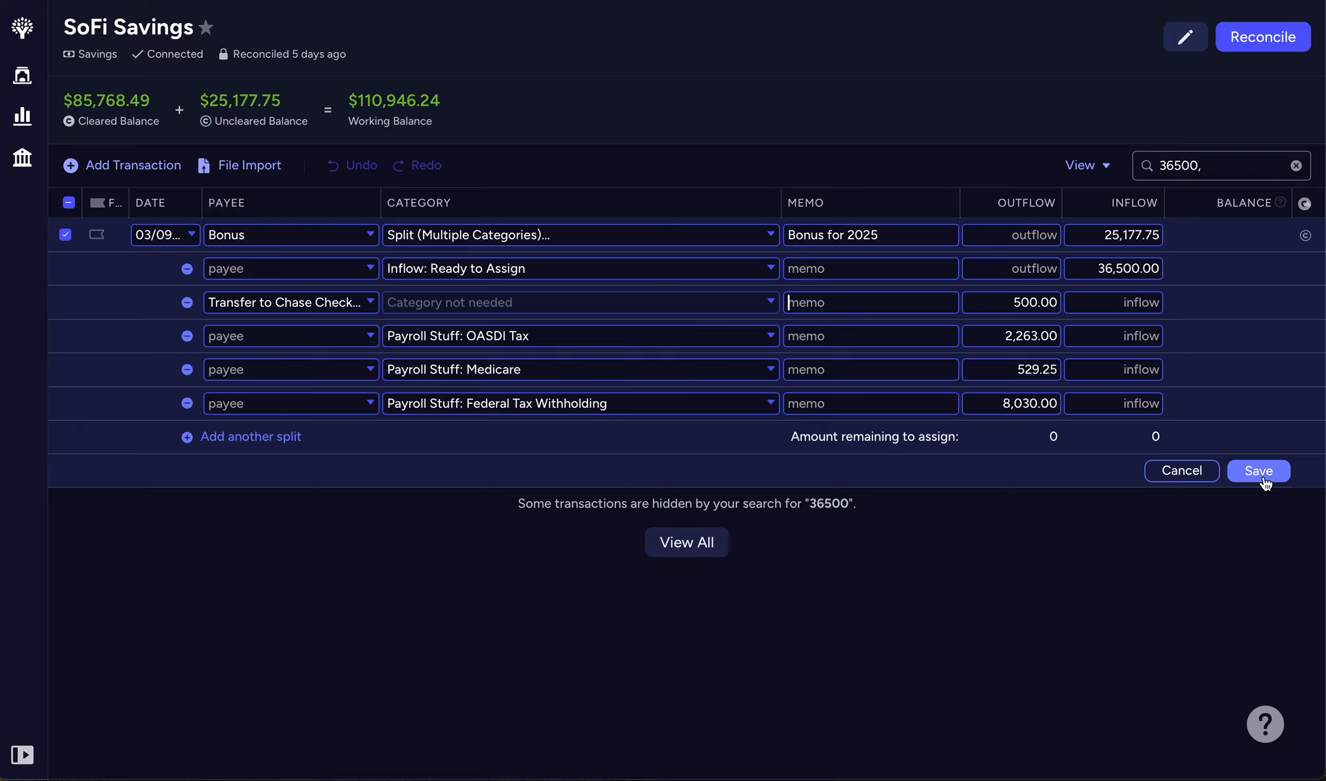
# Cover the overspent Payroll Stuff categories in the March plan by resetting their available amounts with Auto-Assign.
pyautogui.click(22, 79)
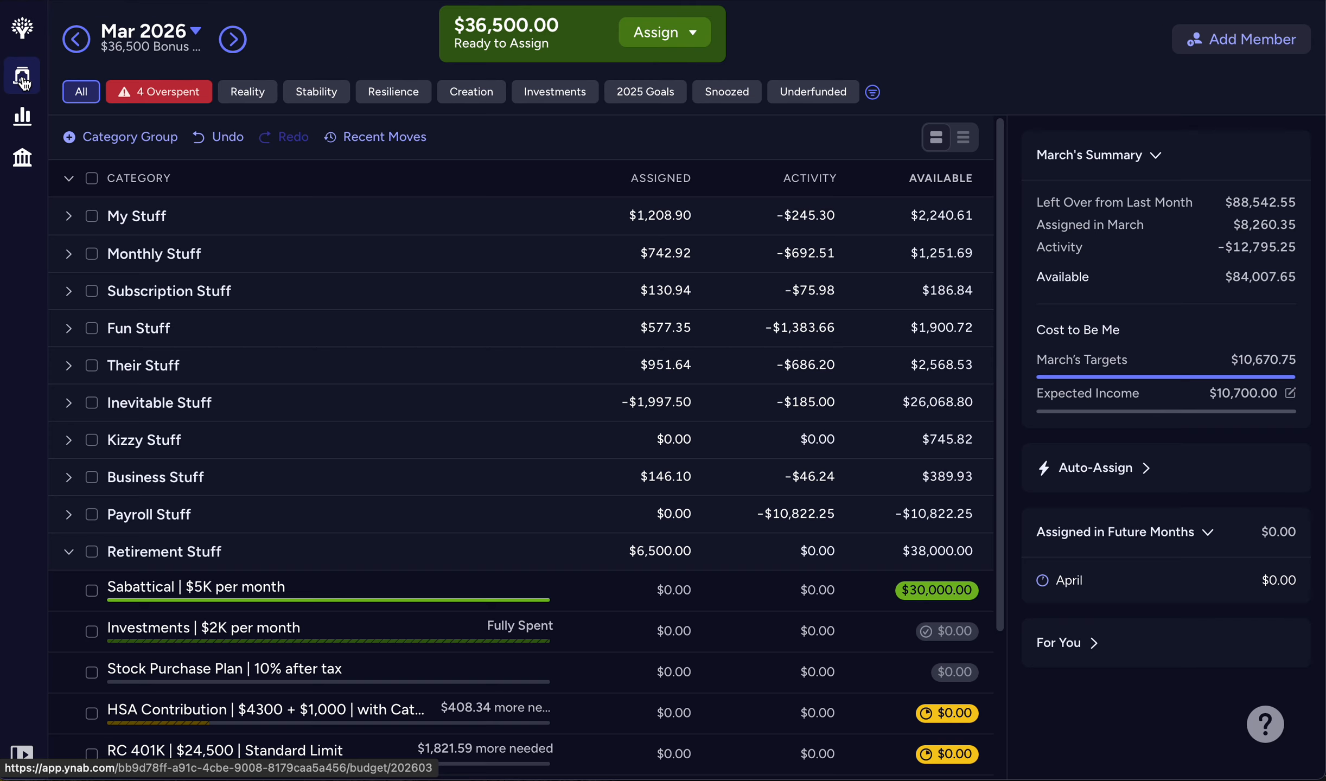
pyautogui.click(136, 98)
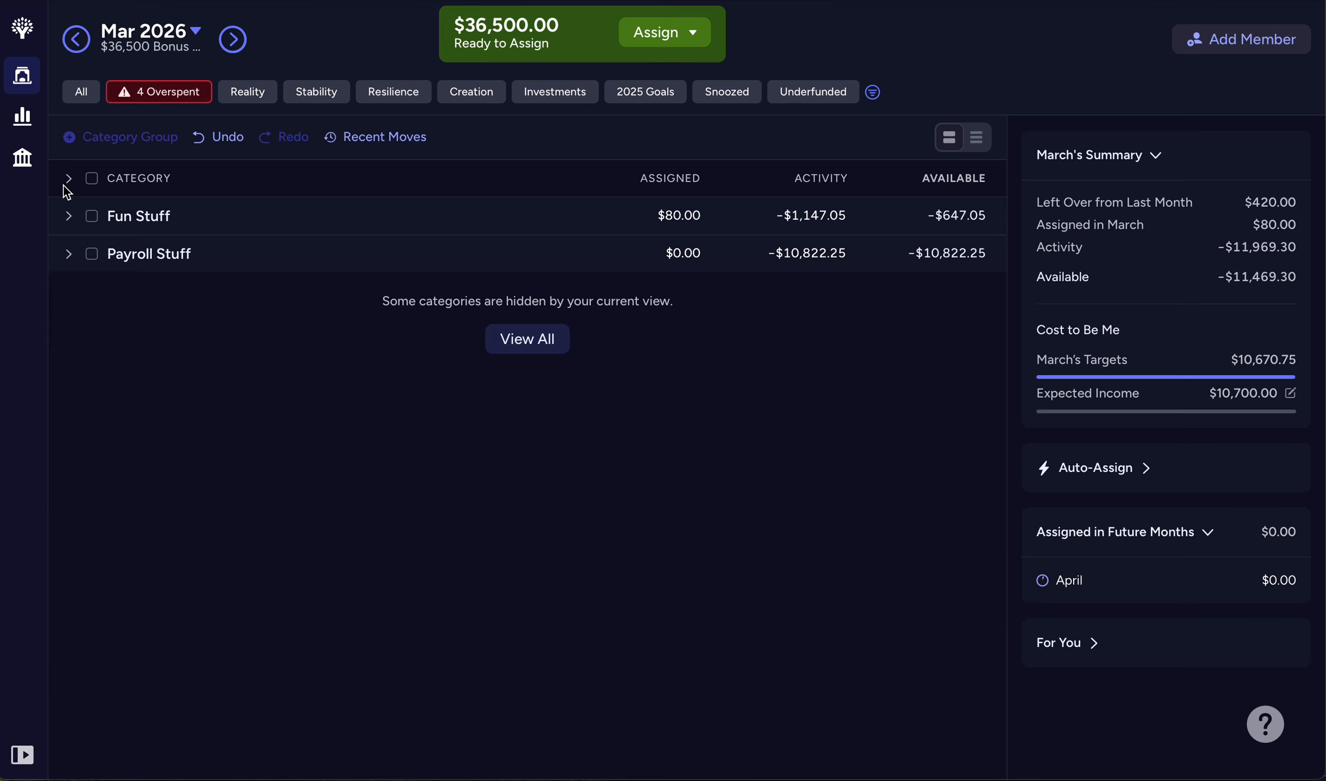
pyautogui.click(69, 256)
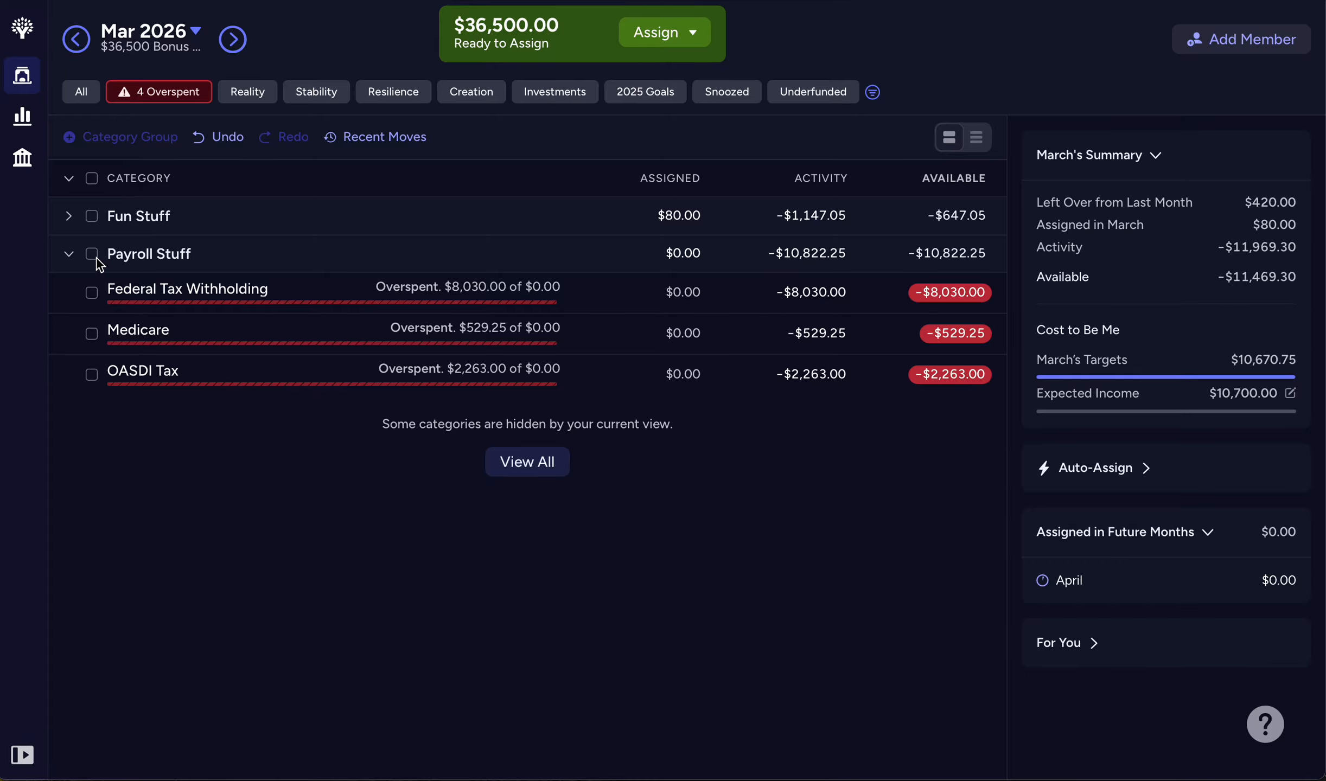
pyautogui.click(92, 255)
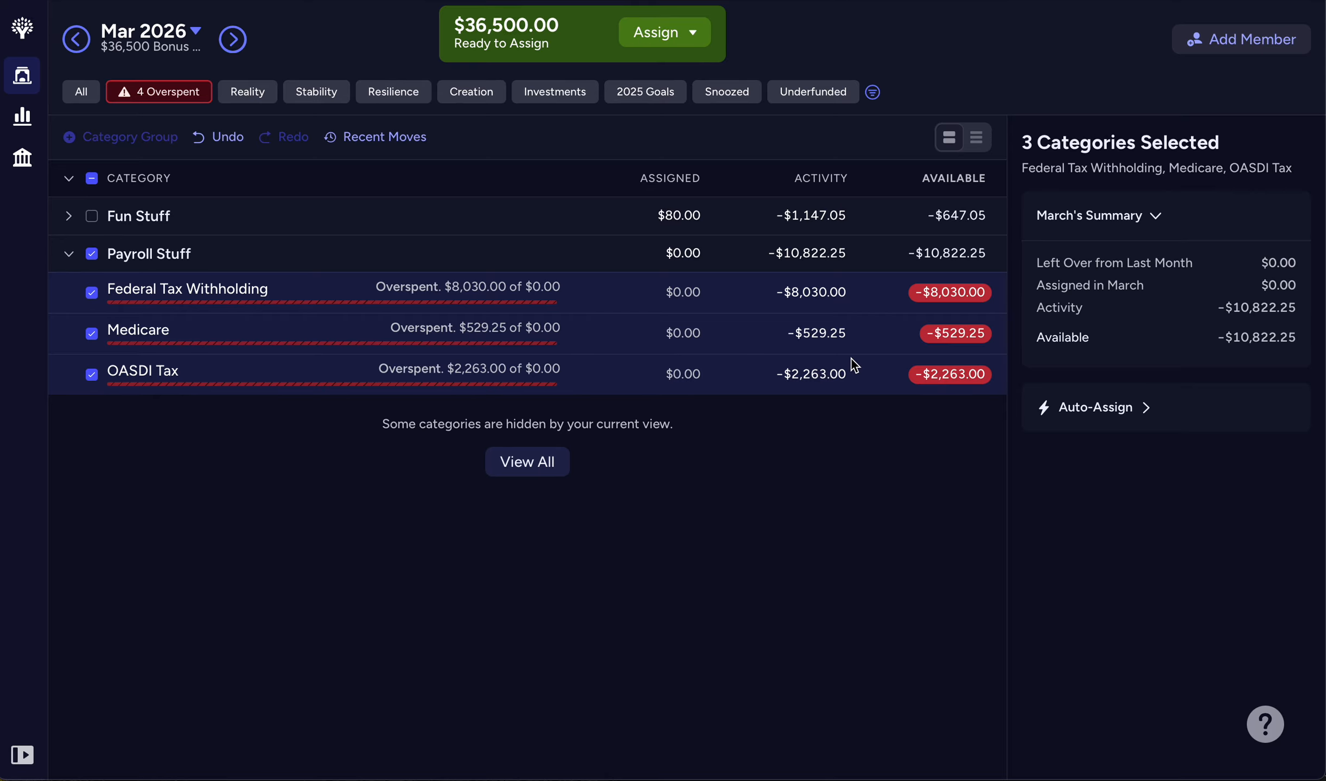
pyautogui.click(1143, 410)
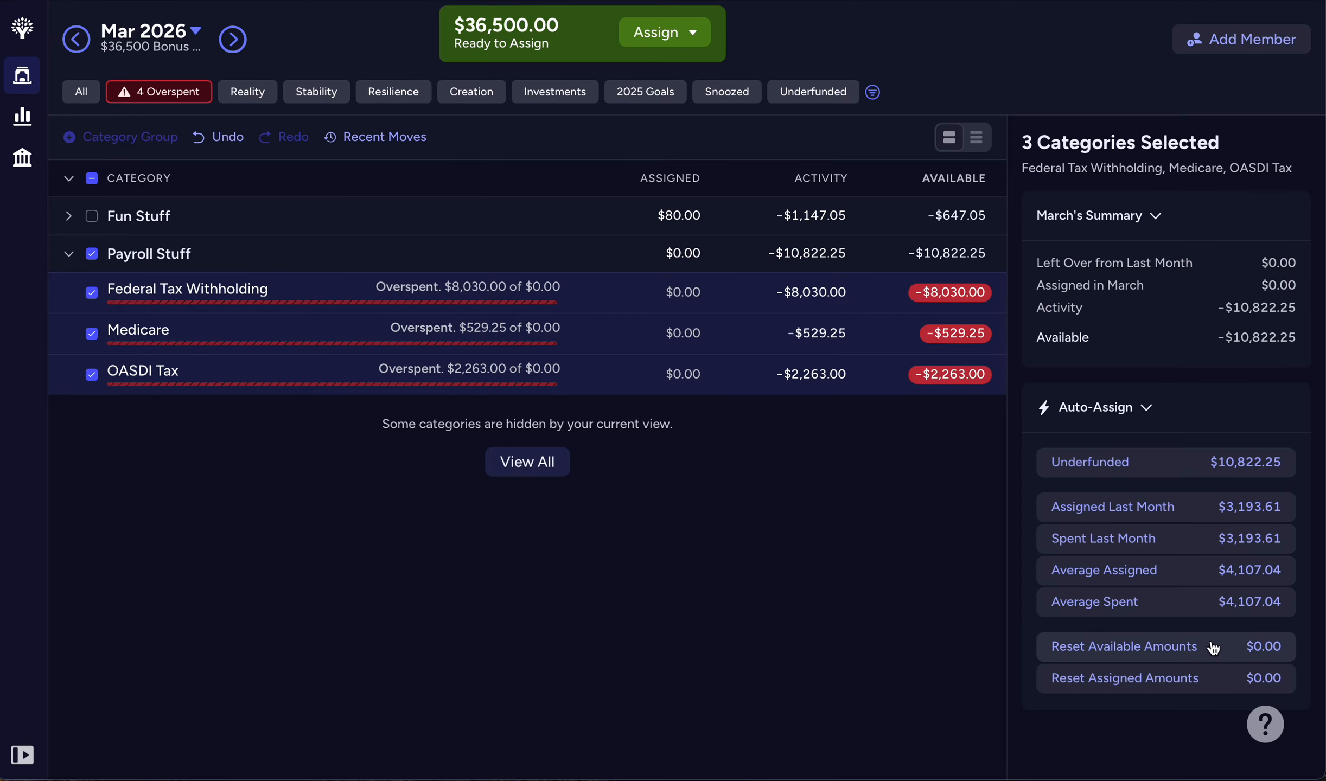
pyautogui.click(1195, 649)
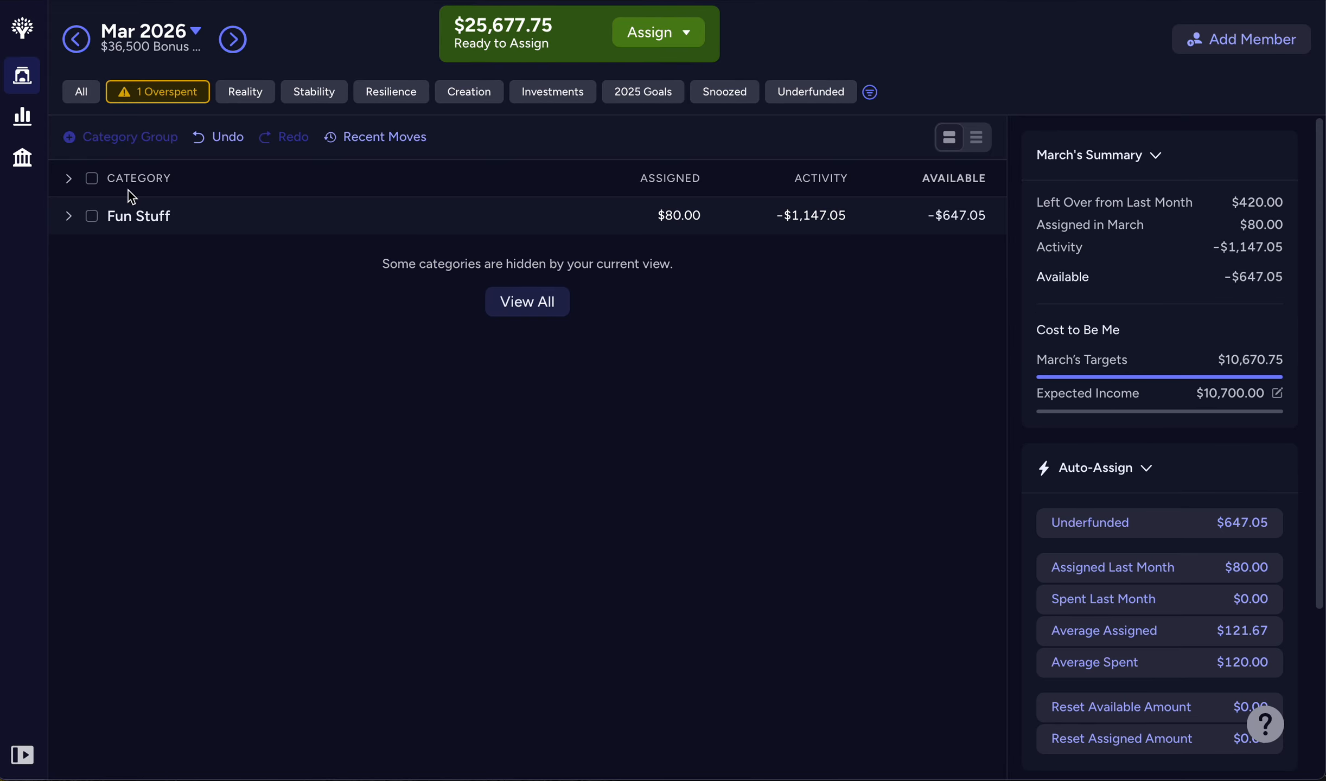
# Cover the overspending in the Fitness category under Fun Stuff from the Home Maintenance category.
pyautogui.click(68, 216)
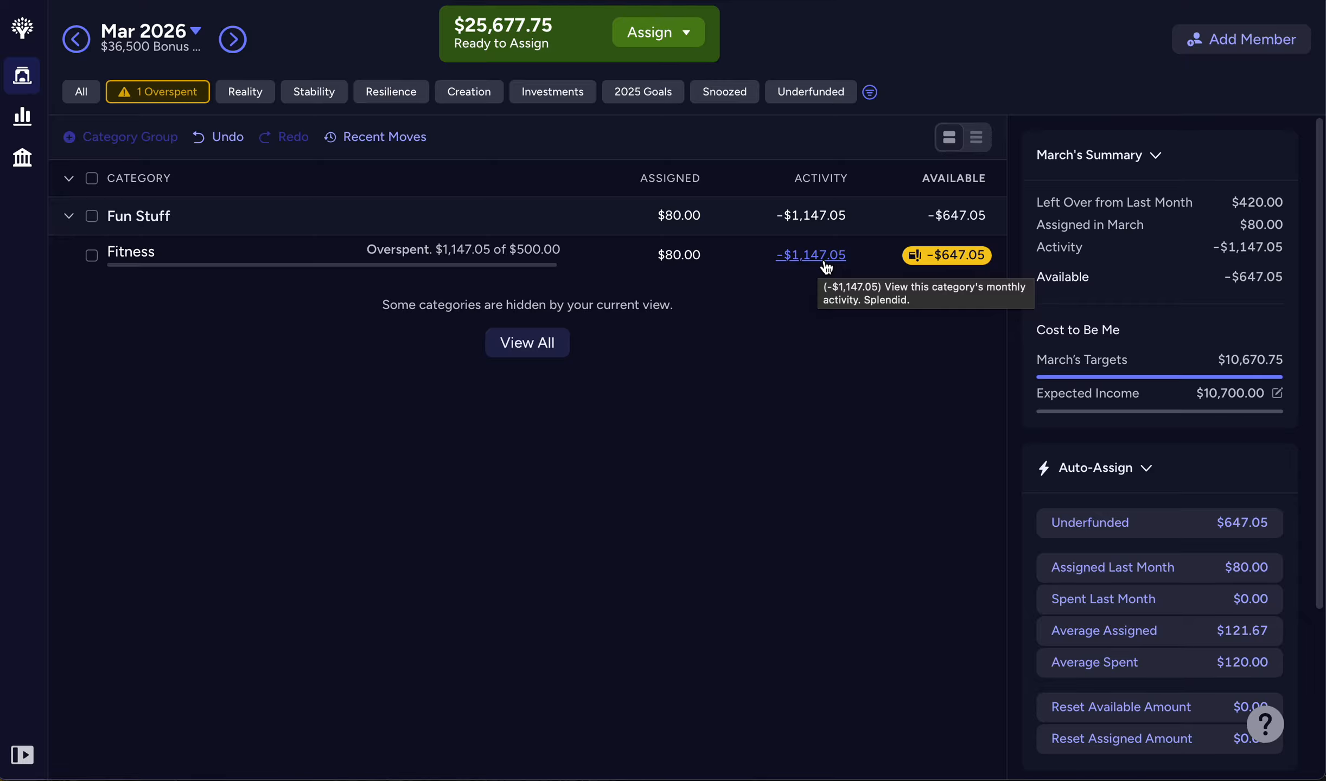
pyautogui.click(967, 266)
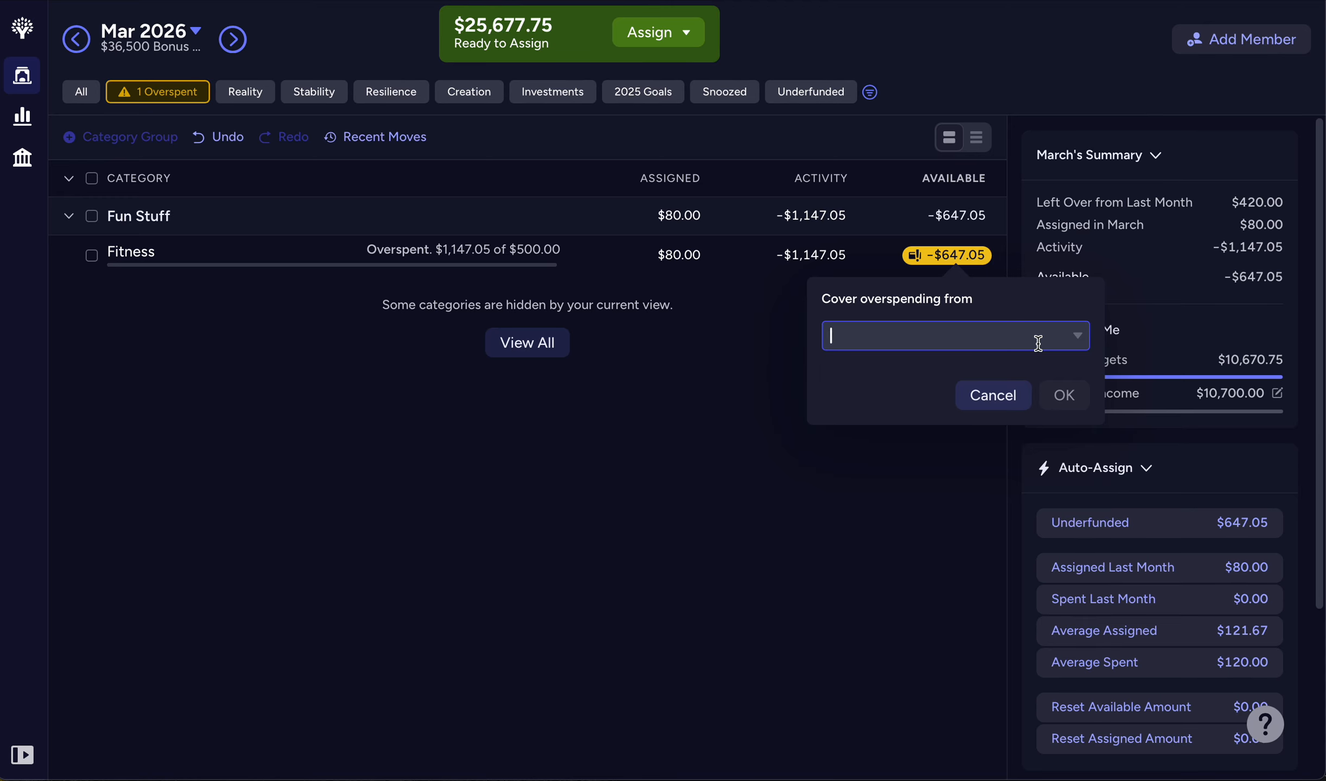
pyautogui.write('home')
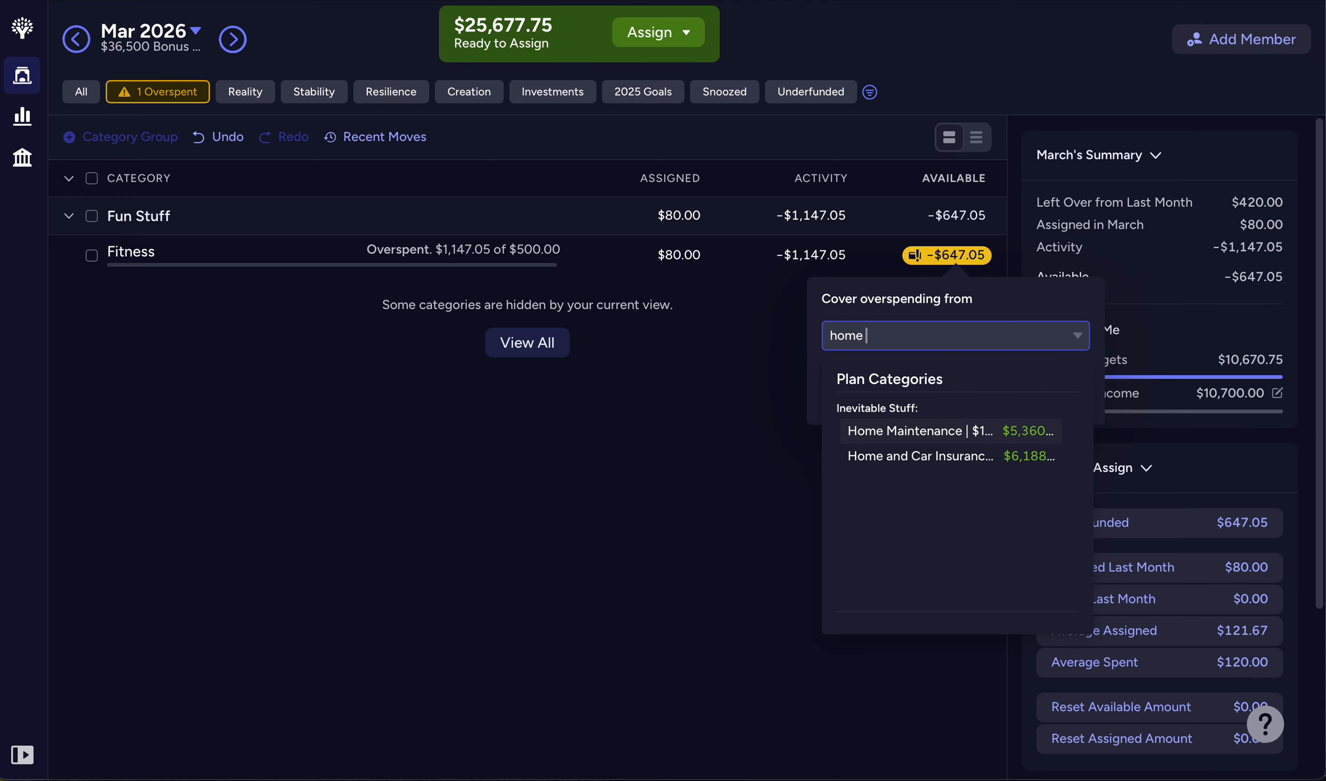
pyautogui.click(950, 433)
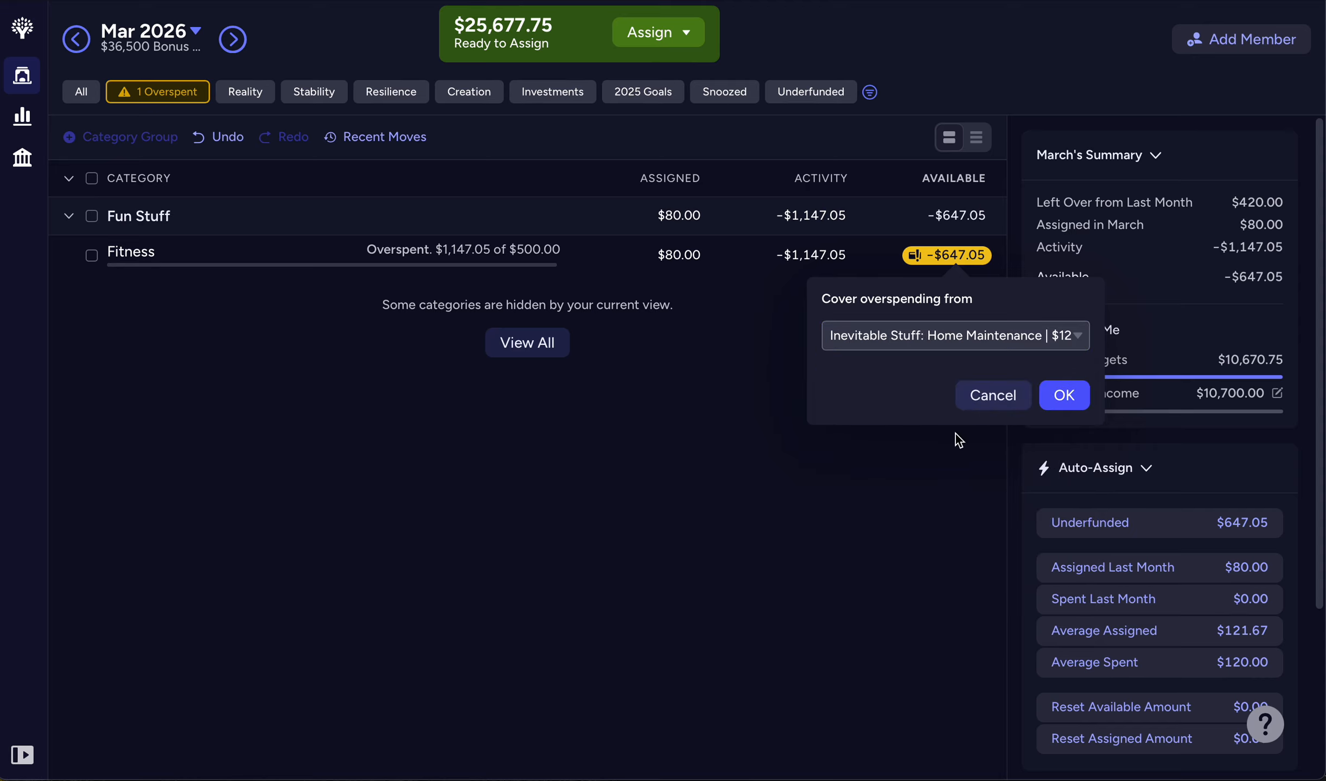
pyautogui.click(1077, 401)
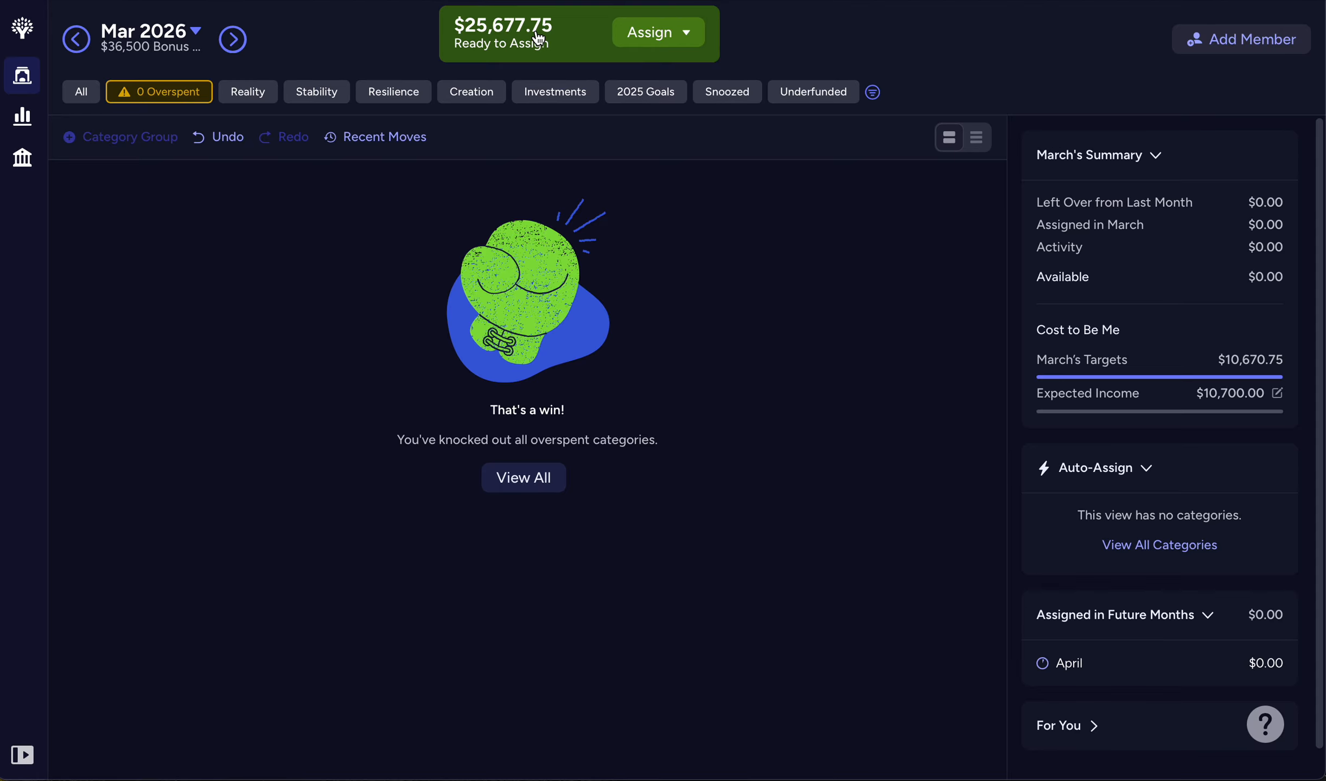
# Show all categories again with only the Inevitable Stuff group expanded.
pyautogui.click(80, 93)
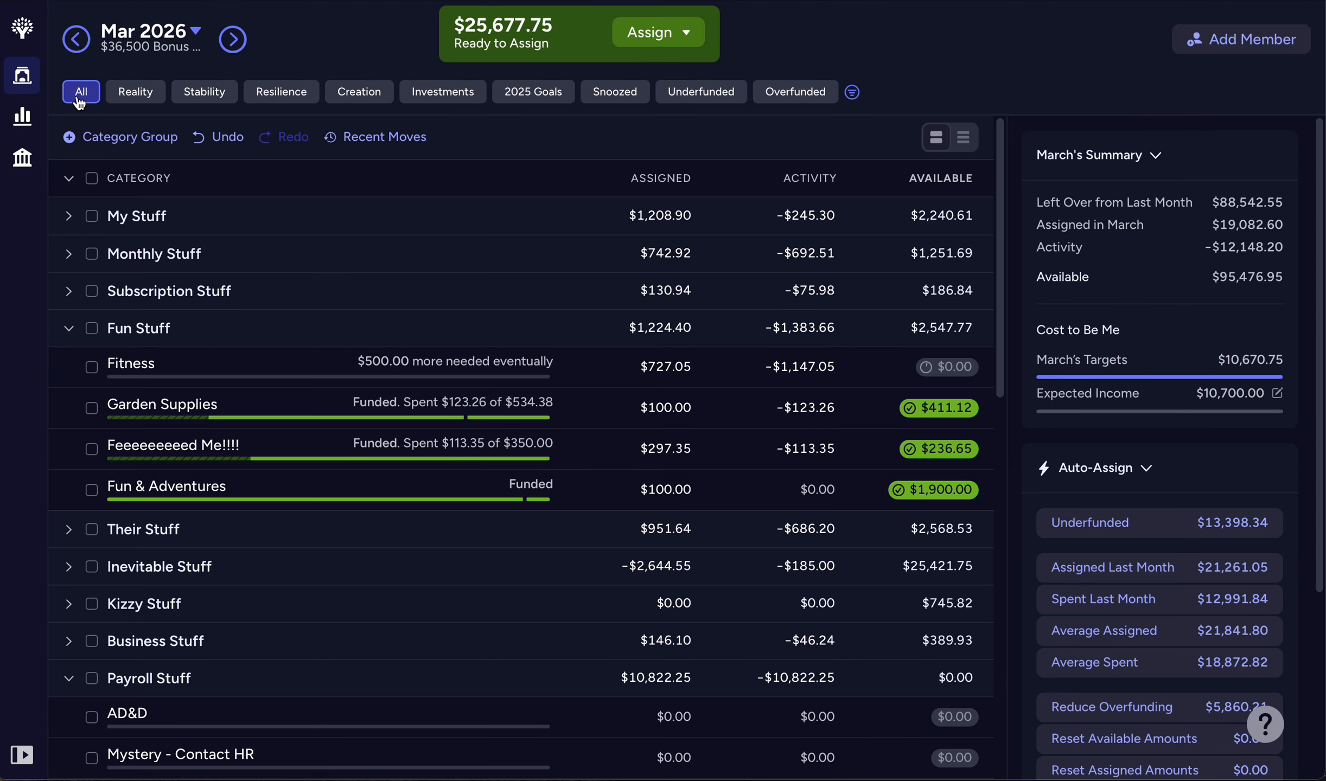
pyautogui.click(70, 180)
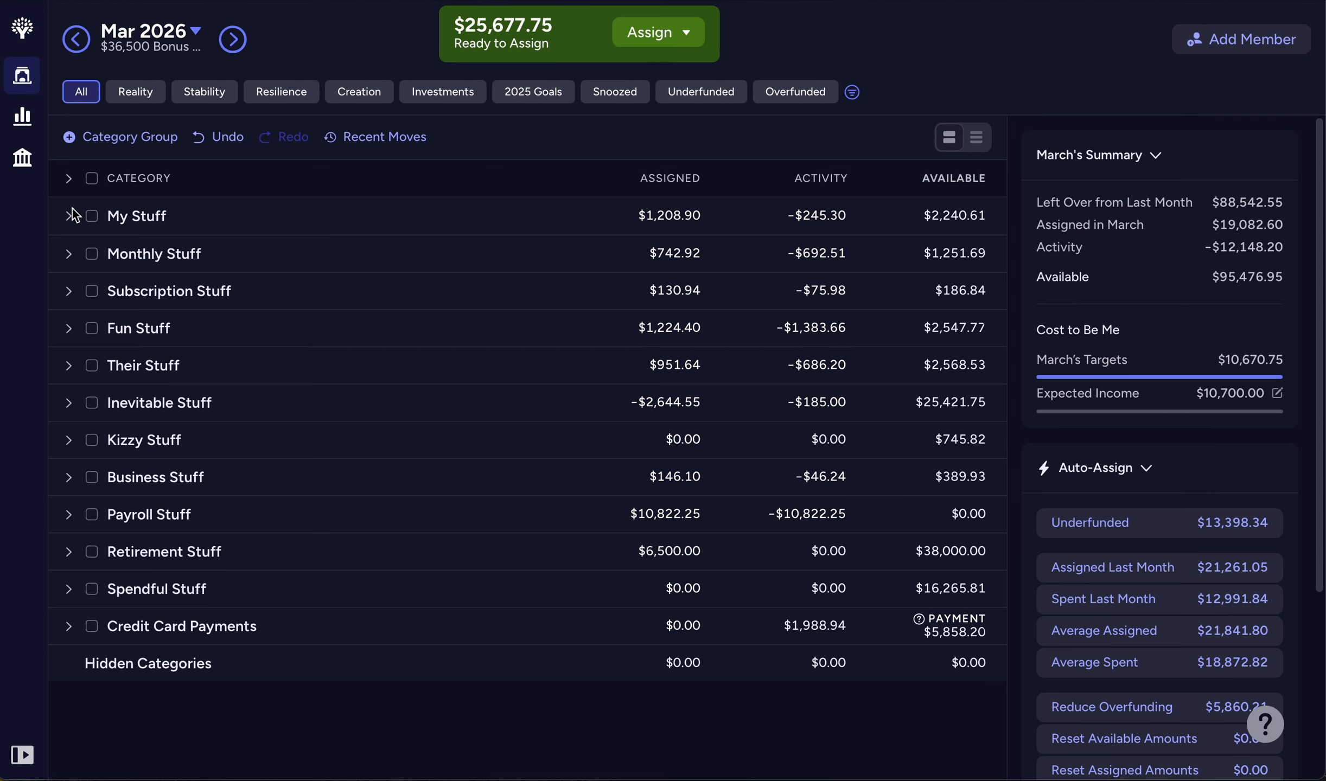
pyautogui.click(67, 404)
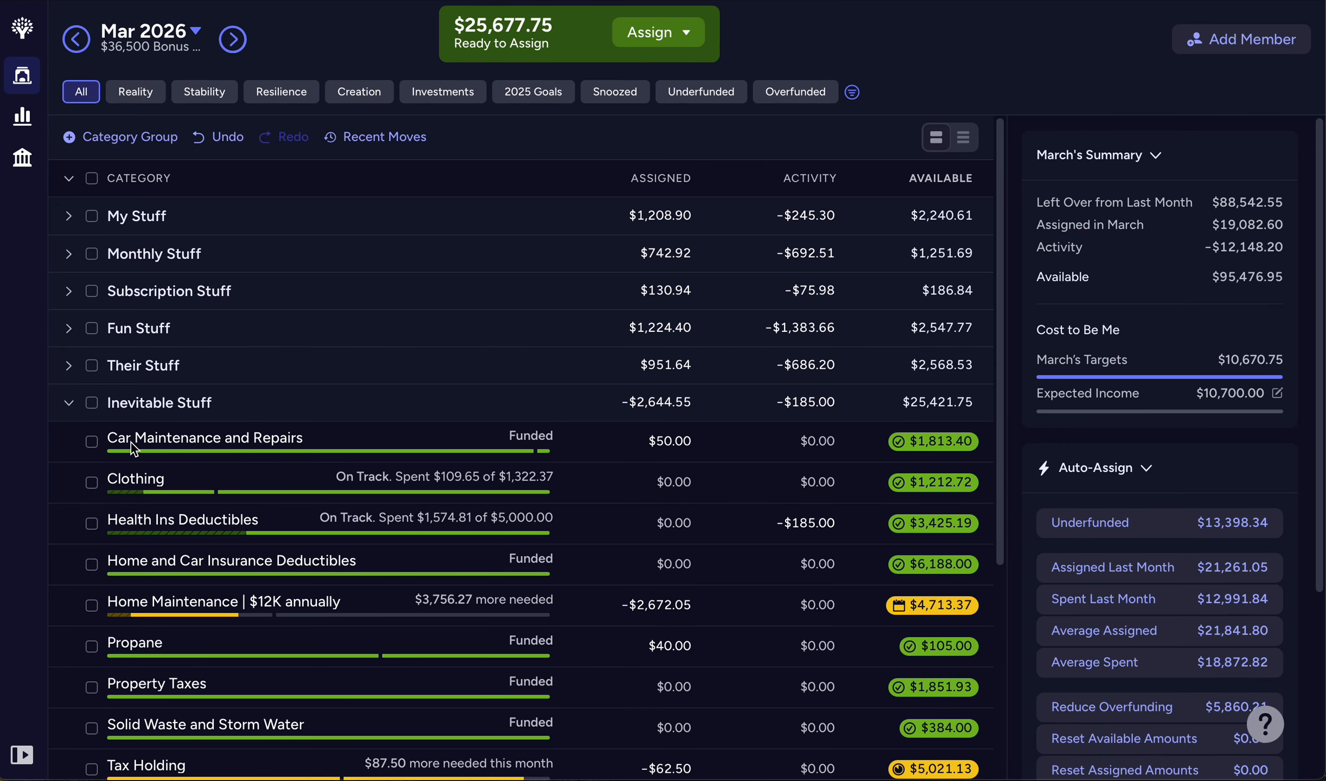
# Review the targets of the Clothing, Health Ins Deductibles, and Home and Car Insurance Deductibles categories.
pyautogui.click(131, 483)
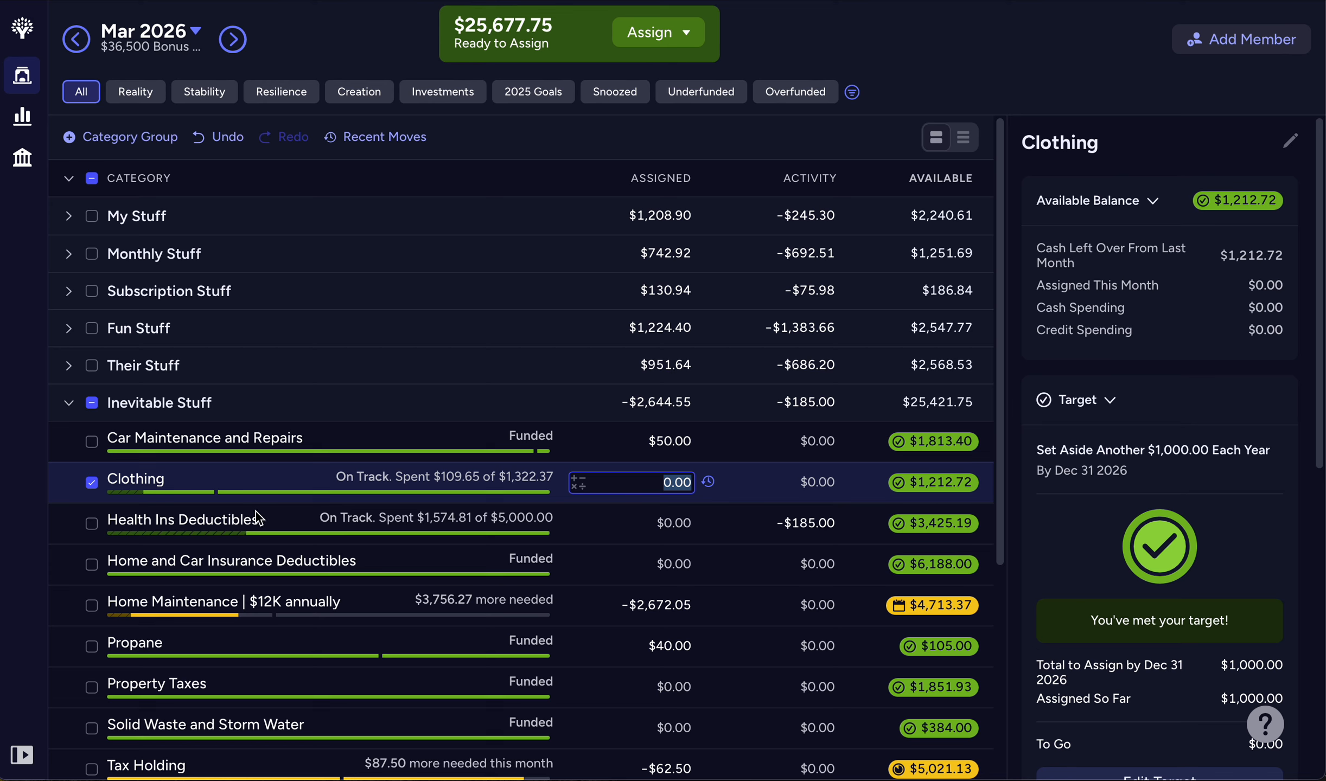
pyautogui.click(94, 484)
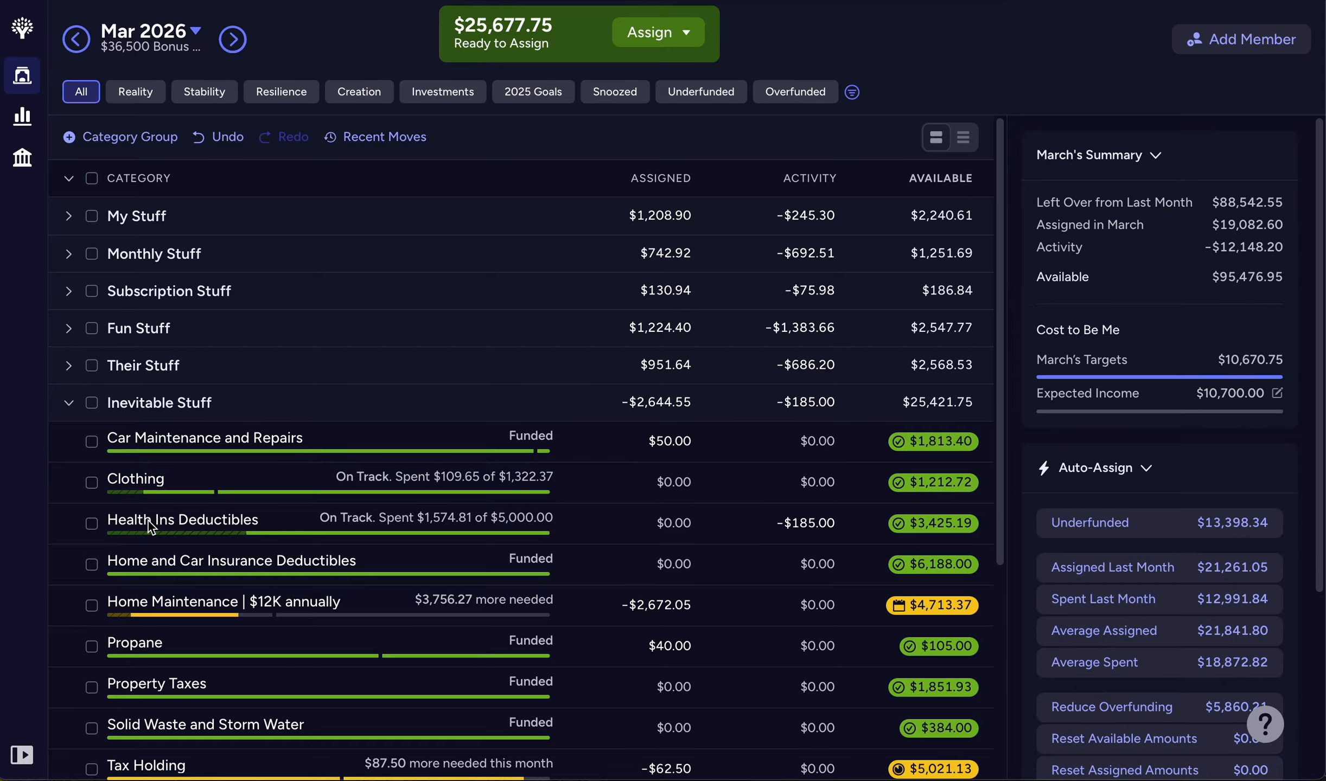
pyautogui.click(148, 521)
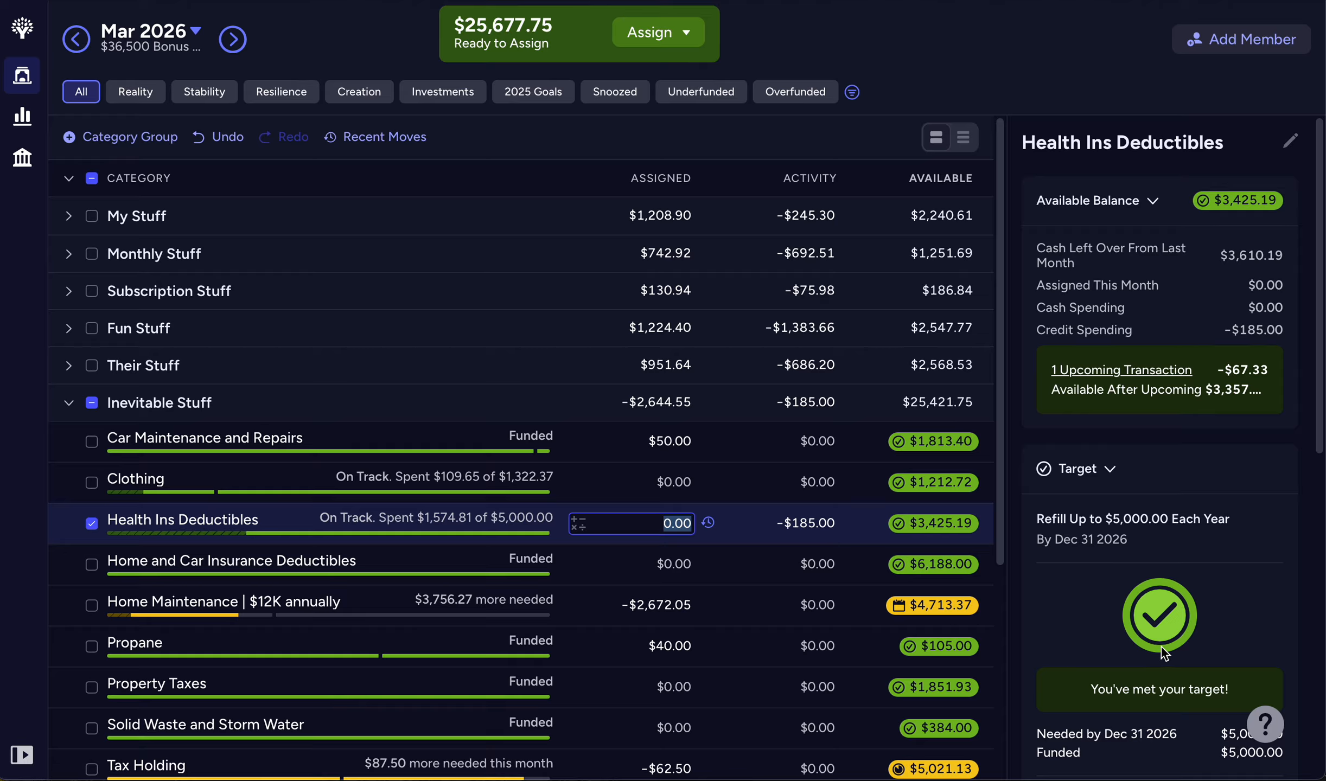
pyautogui.scroll(-2, 1161, 648)
pyautogui.scroll(-5, 1161, 646)
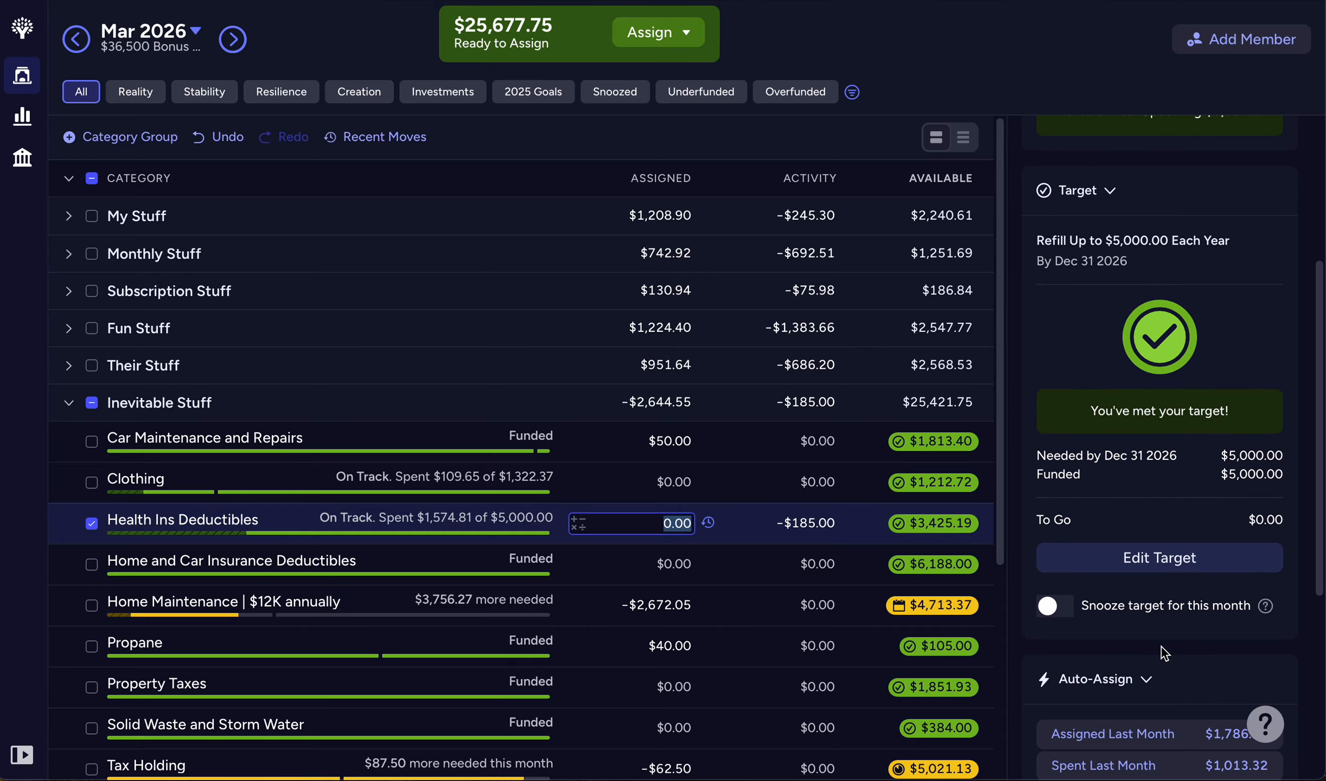
pyautogui.click(92, 524)
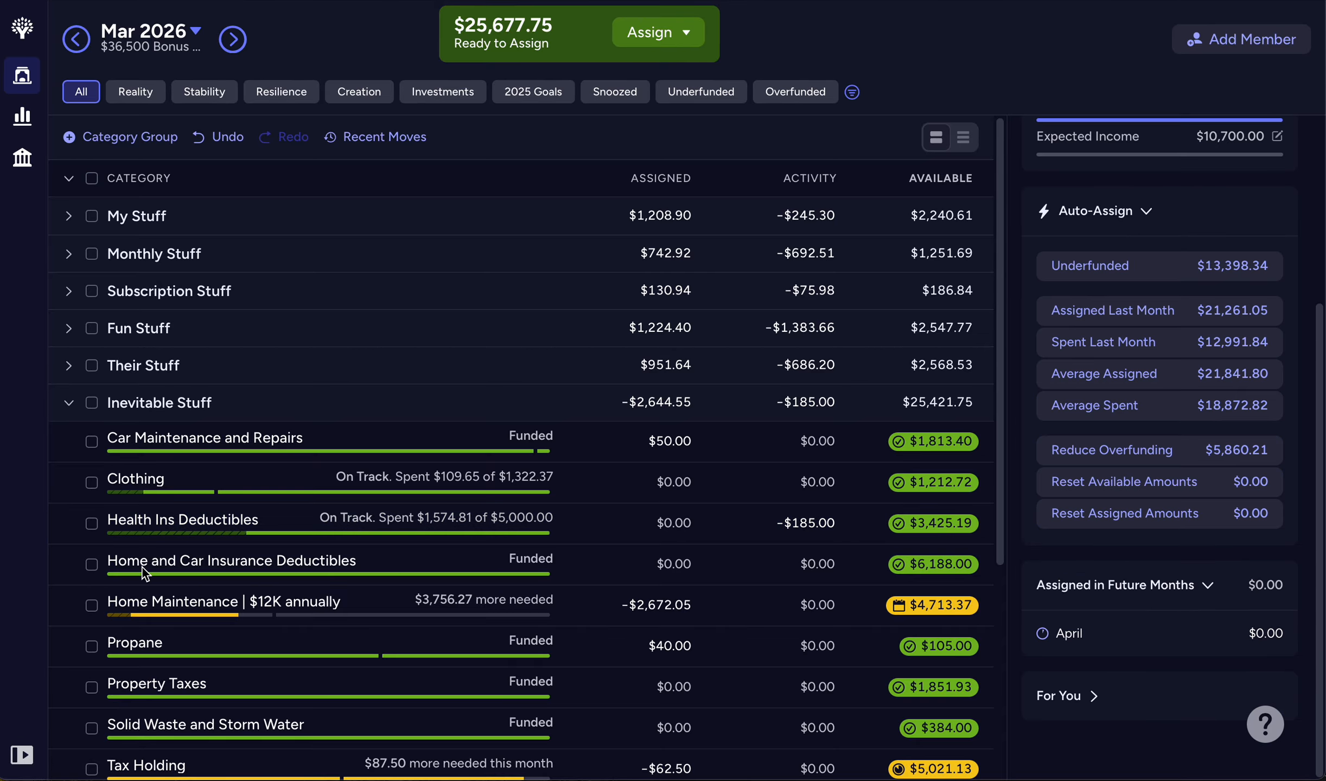
pyautogui.click(152, 570)
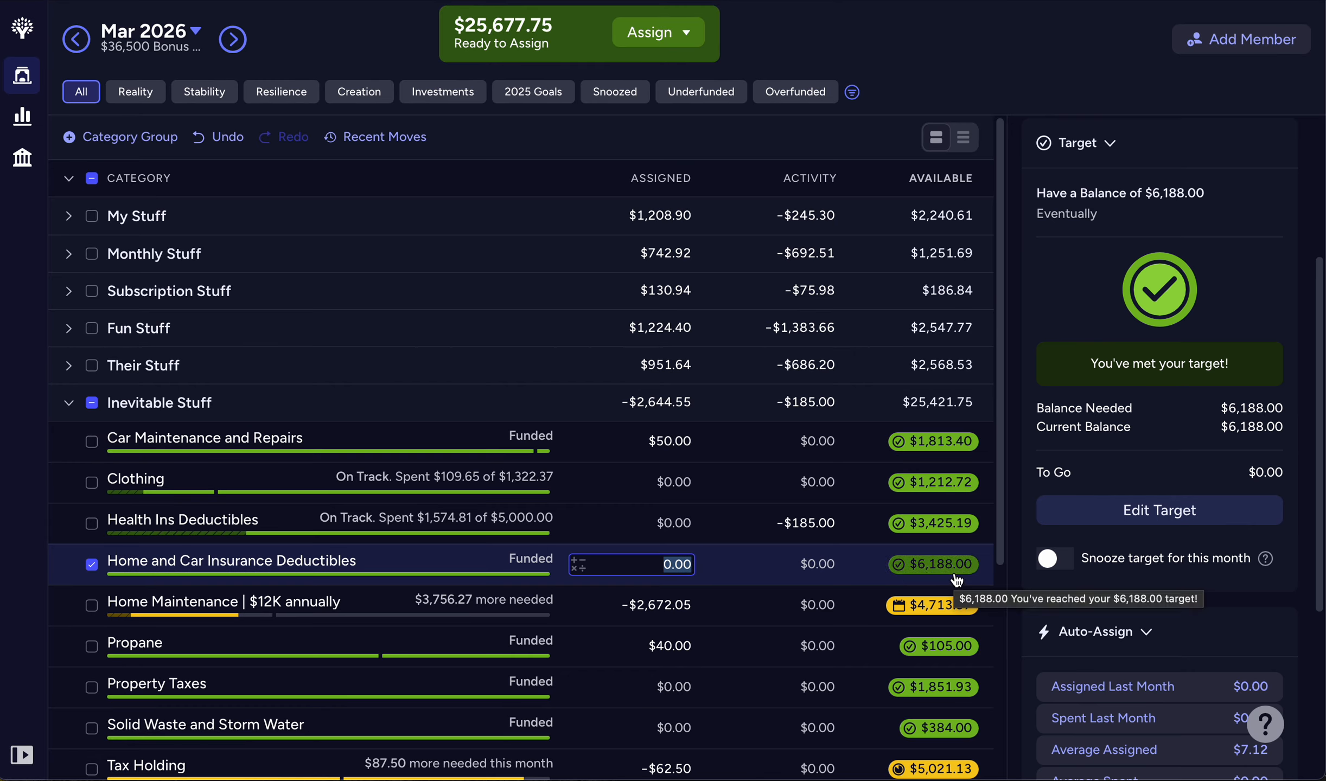
pyautogui.click(91, 565)
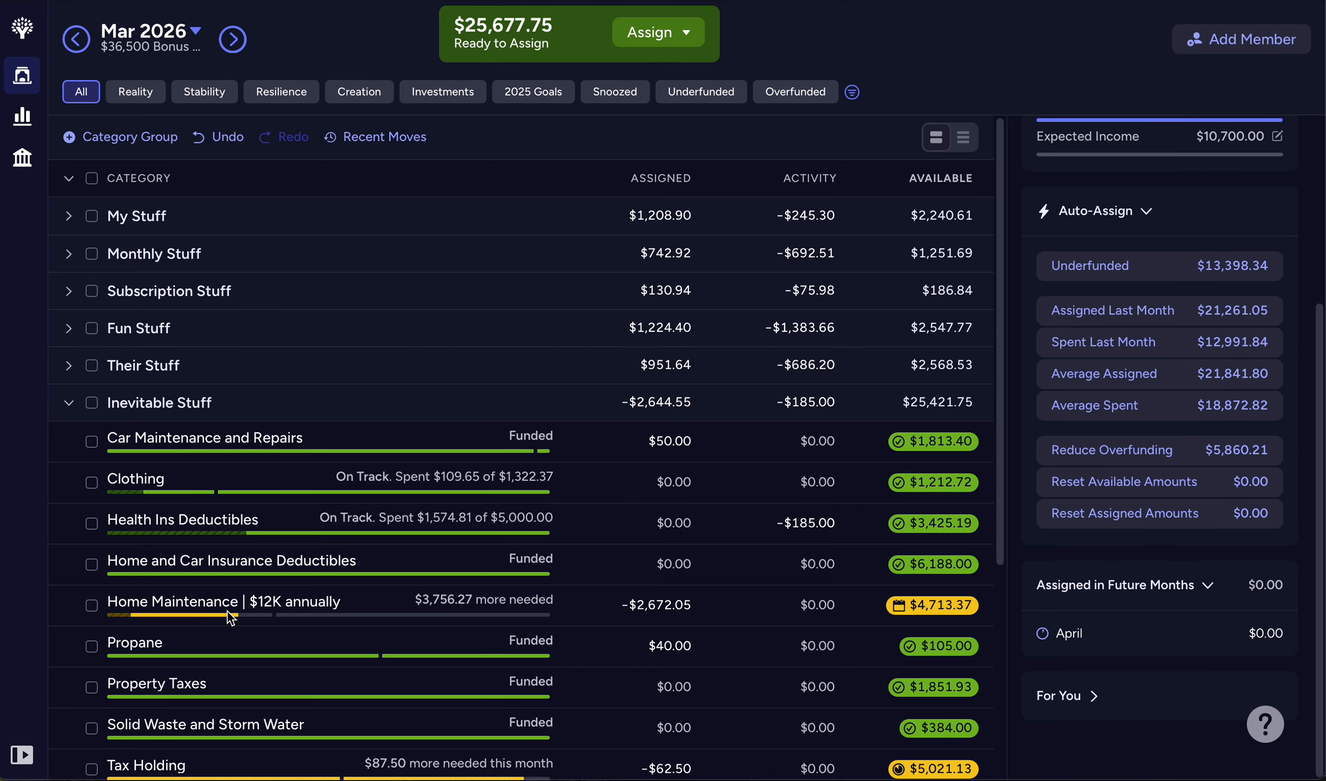
# Add 13,514.25 to the amount assigned to Home Maintenance for March, and deselect the category.
pyautogui.click(227, 610)
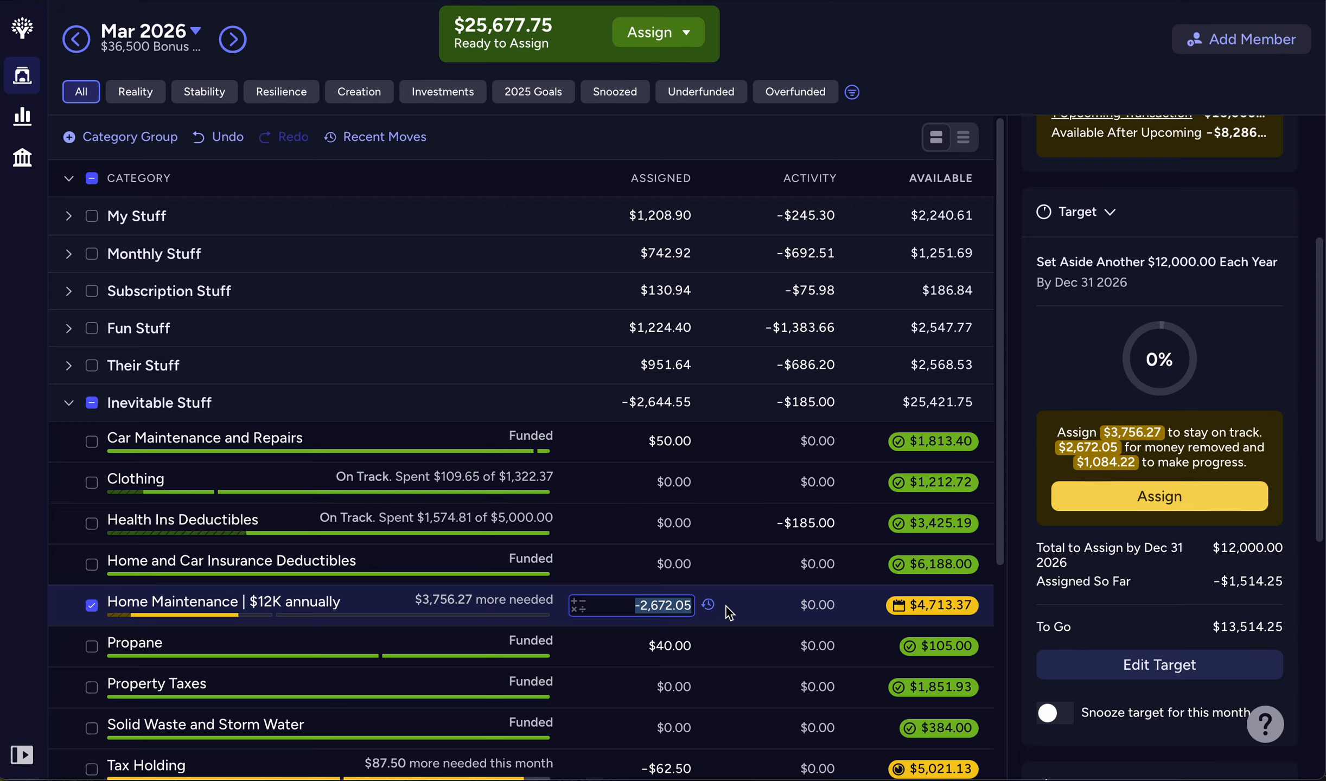
pyautogui.press('Right')
pyautogui.write('+13')
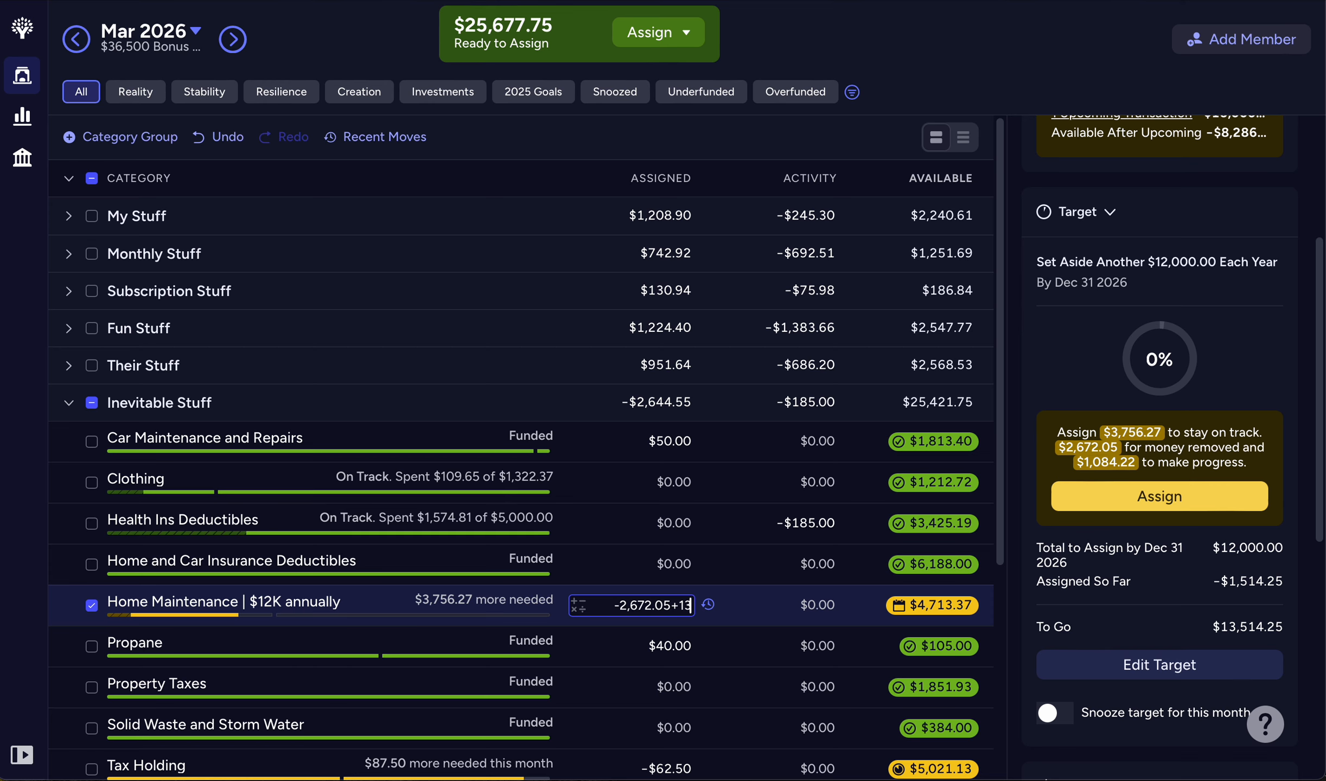
pyautogui.write('514.25')
pyautogui.press('Return')
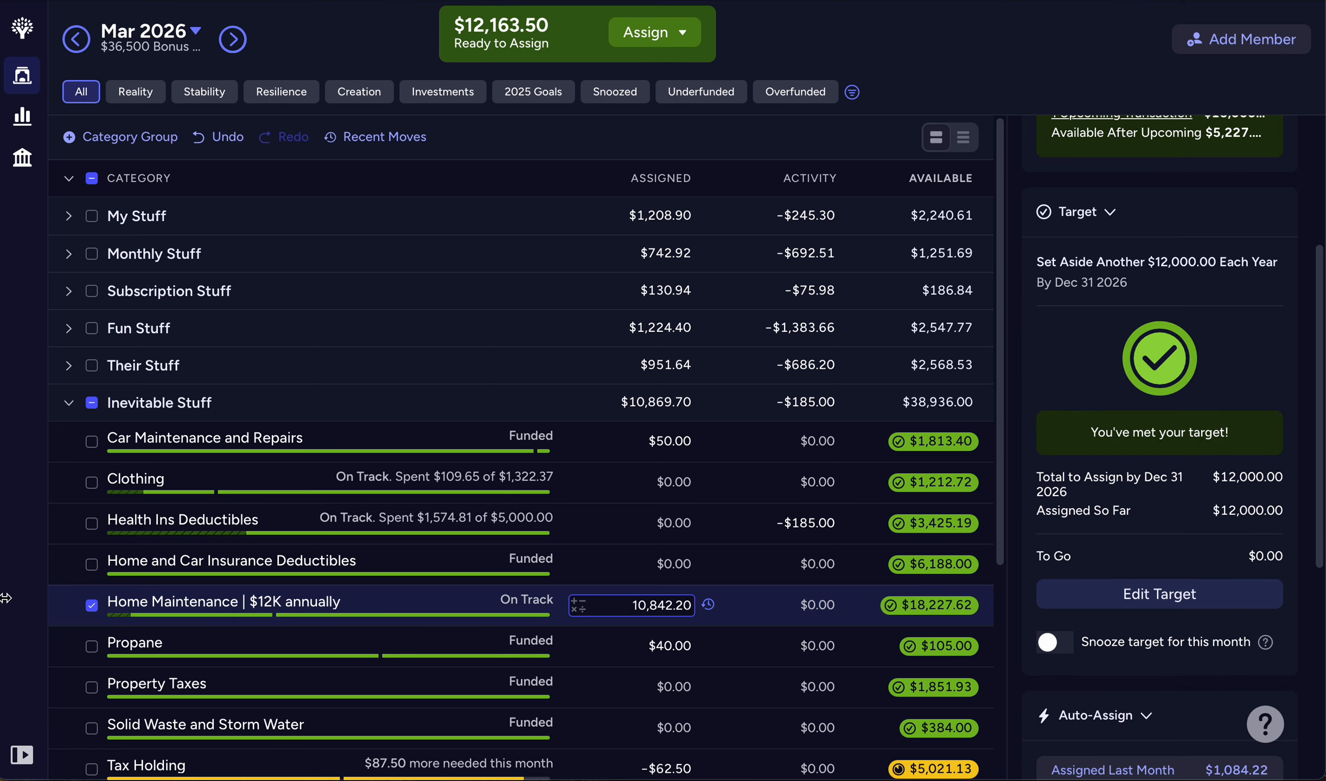
pyautogui.click(91, 605)
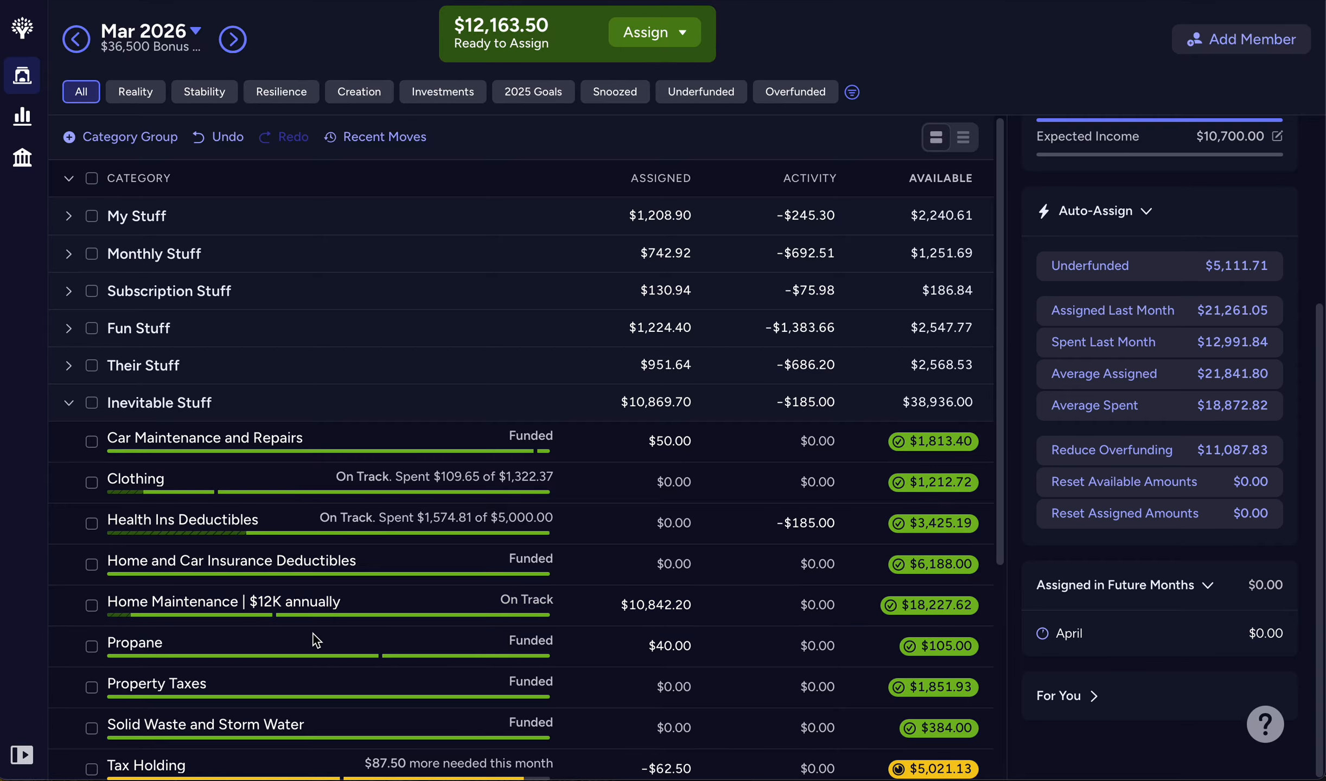
# Review the Propane category's target for March and April 2026, return to March, and deselect the category.
pyautogui.scroll(-4, 319, 640)
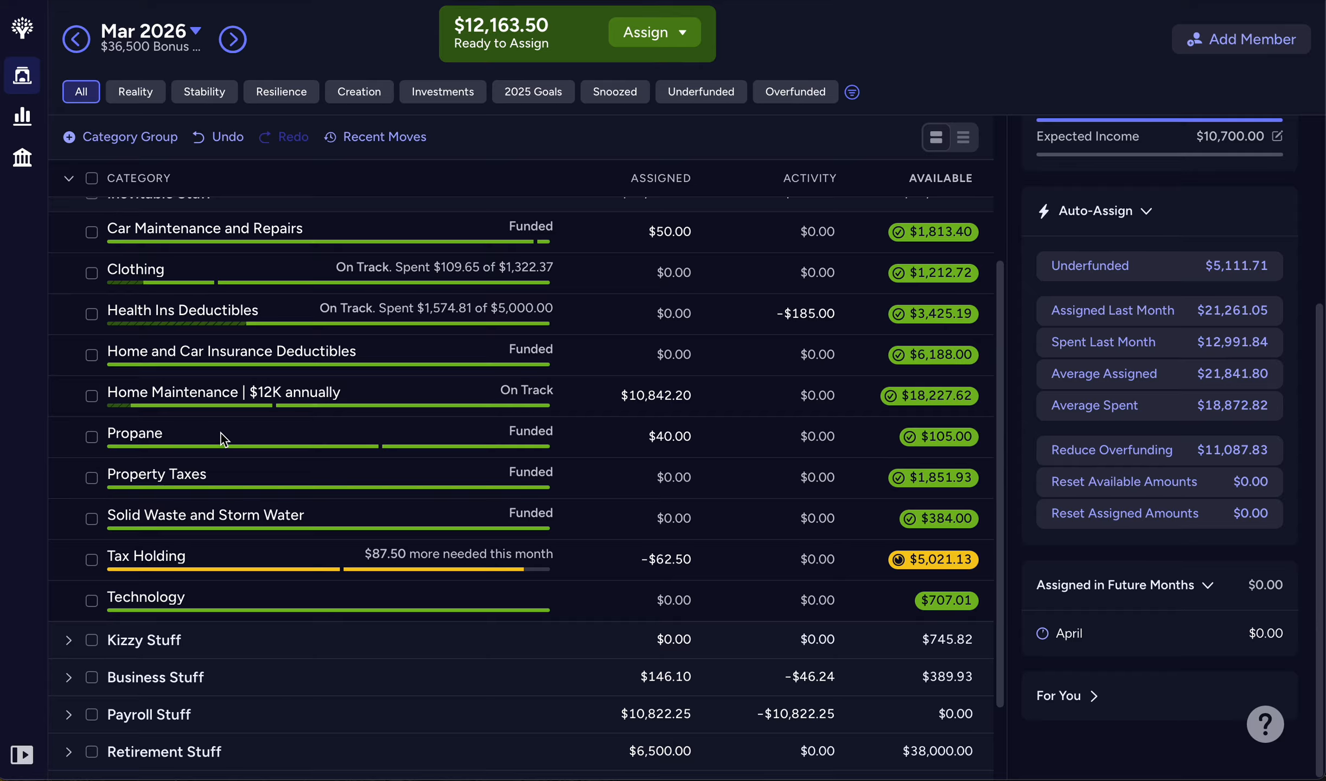
pyautogui.click(221, 437)
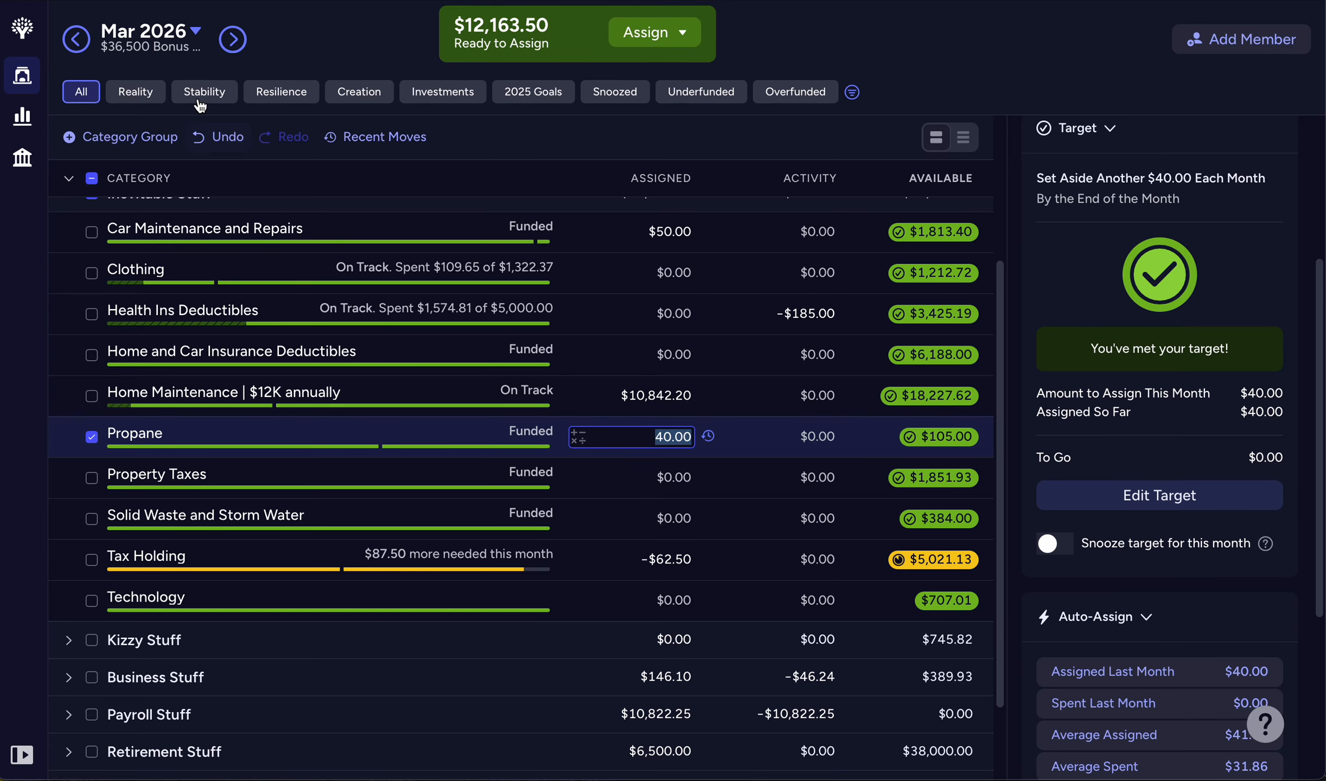
pyautogui.click(231, 43)
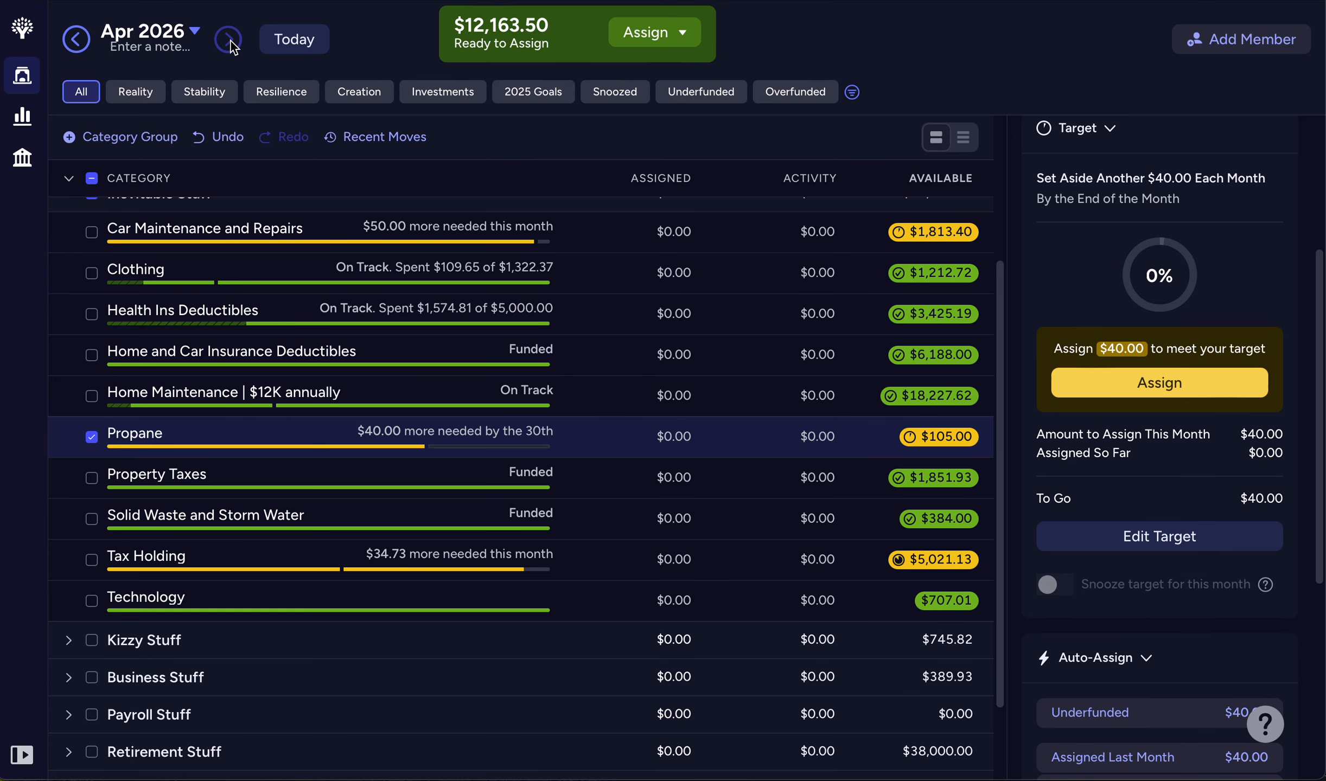
pyautogui.click(80, 42)
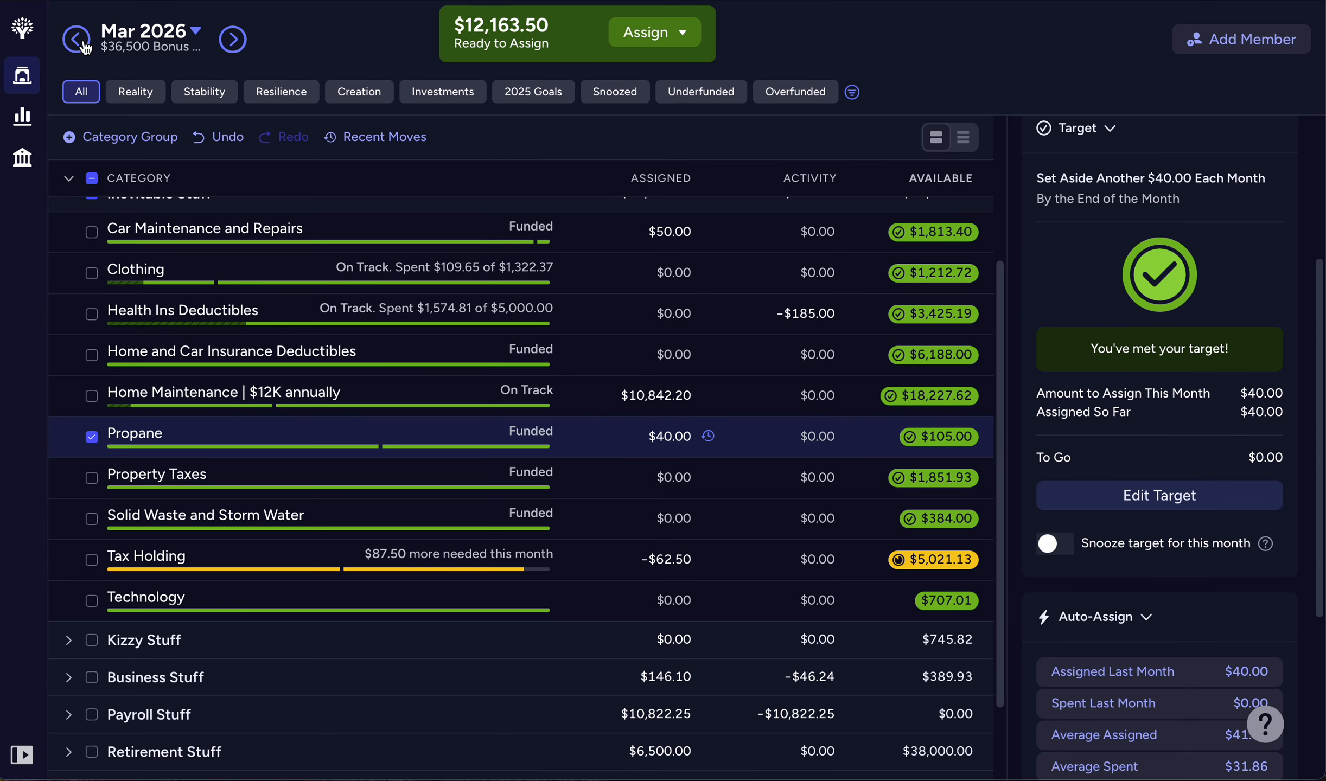
pyautogui.click(92, 438)
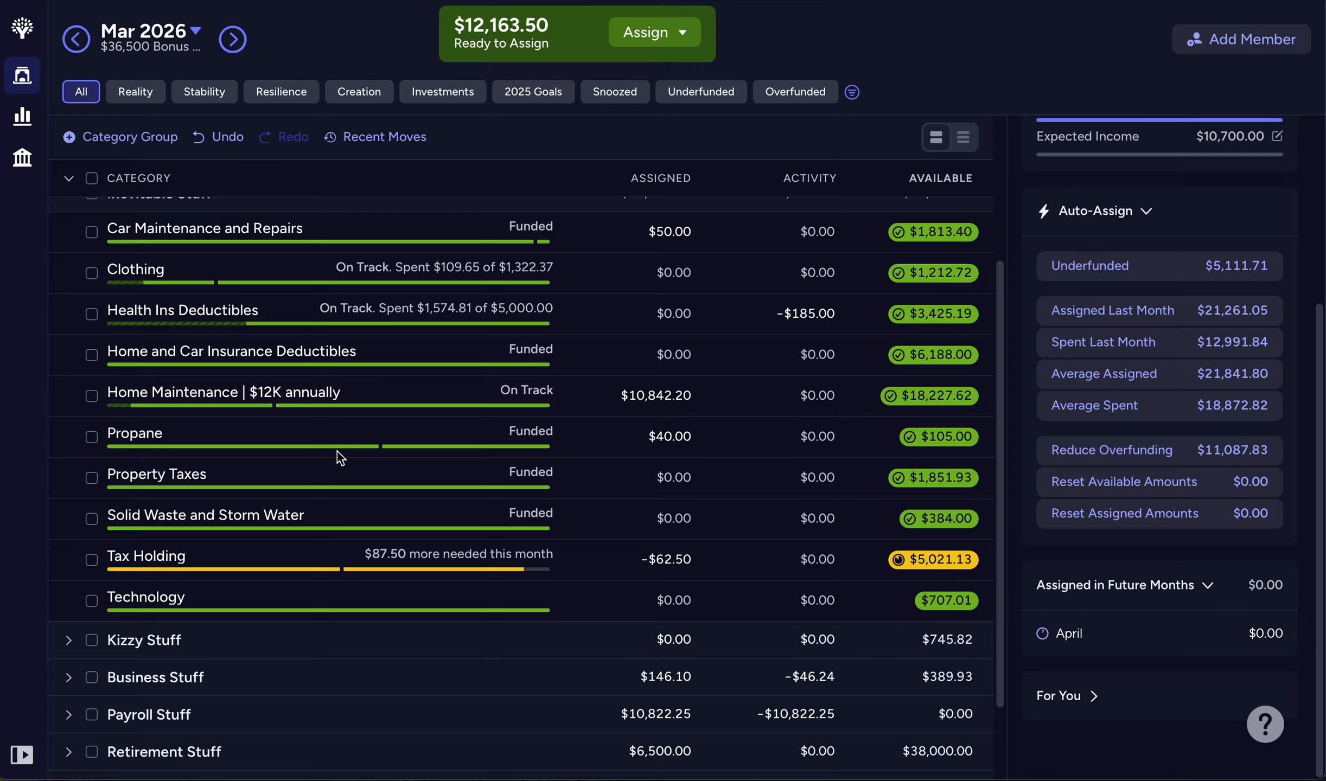
pyautogui.click(176, 439)
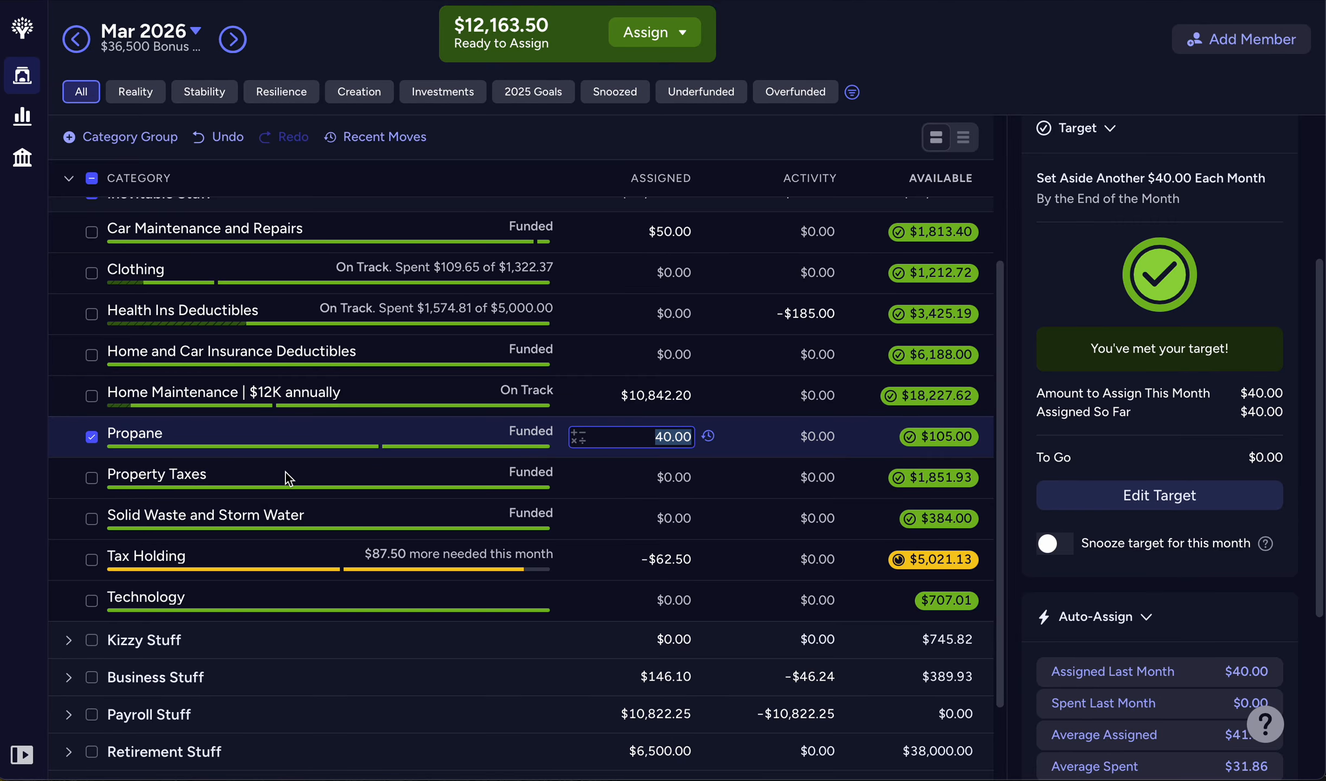
pyautogui.click(91, 437)
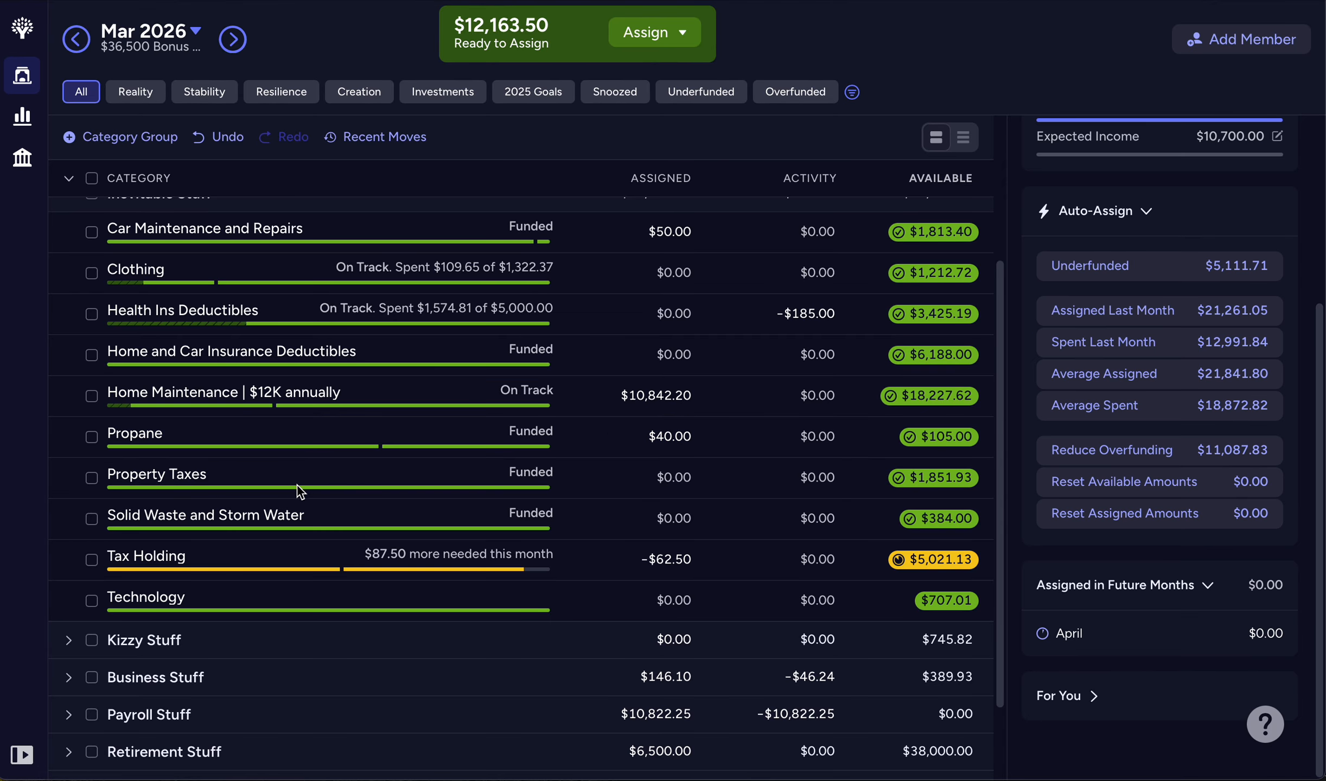
# Review the targets of the Property Taxes and the Solid Waste and Storm Water categories.
pyautogui.click(295, 482)
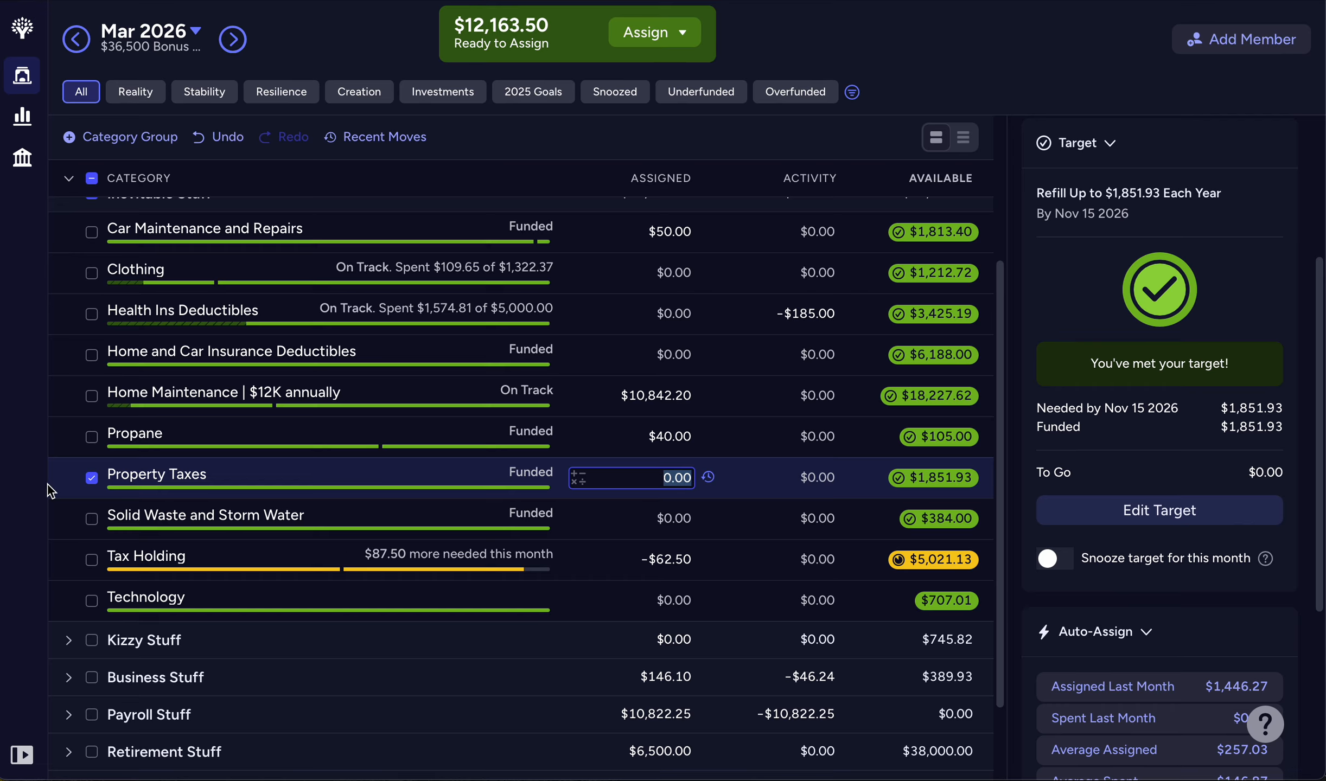
pyautogui.click(91, 479)
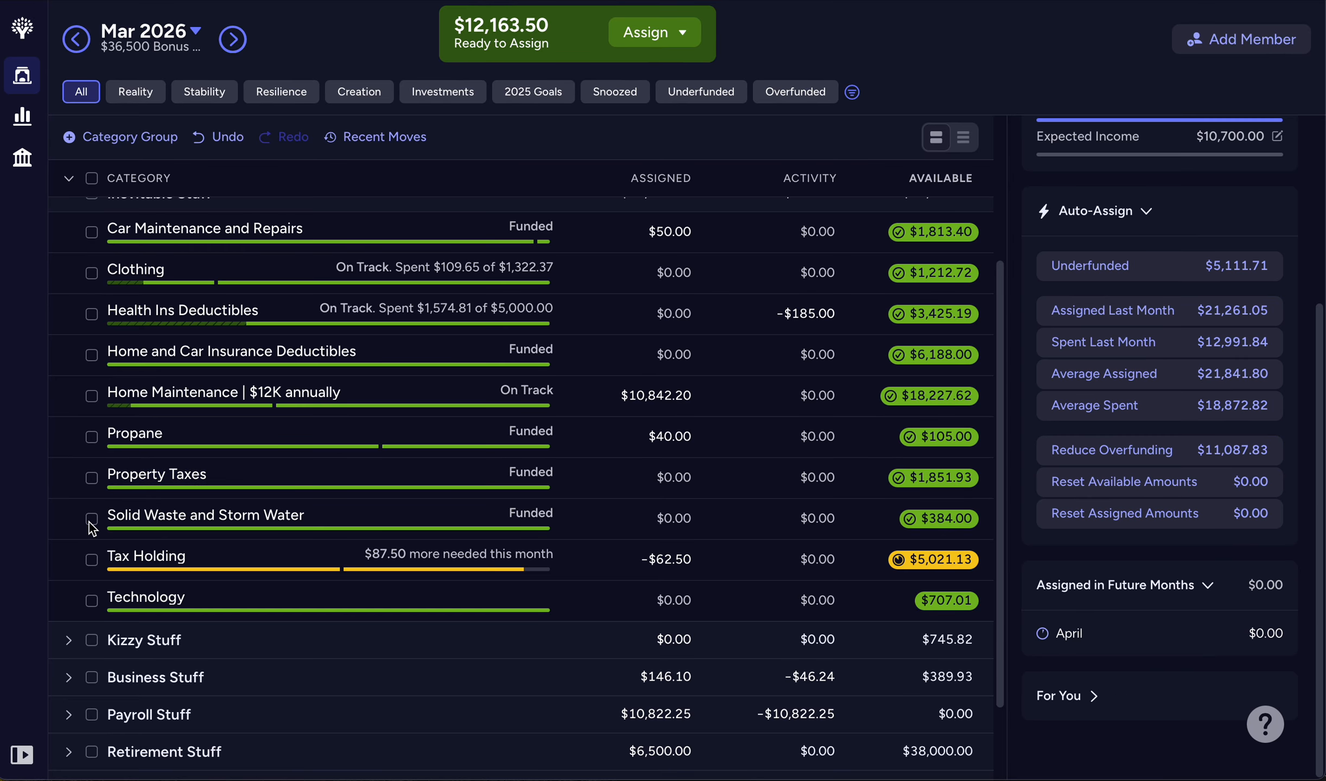
pyautogui.click(91, 522)
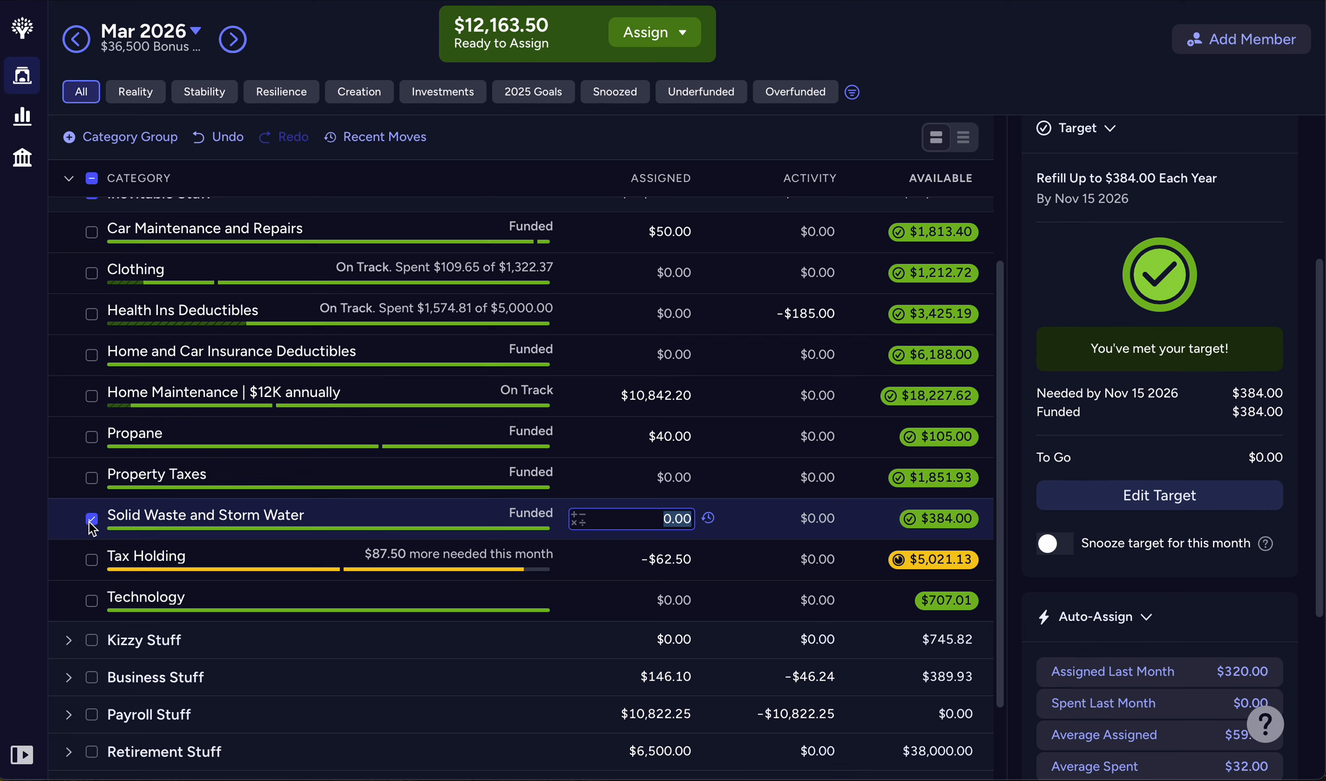
pyautogui.click(91, 522)
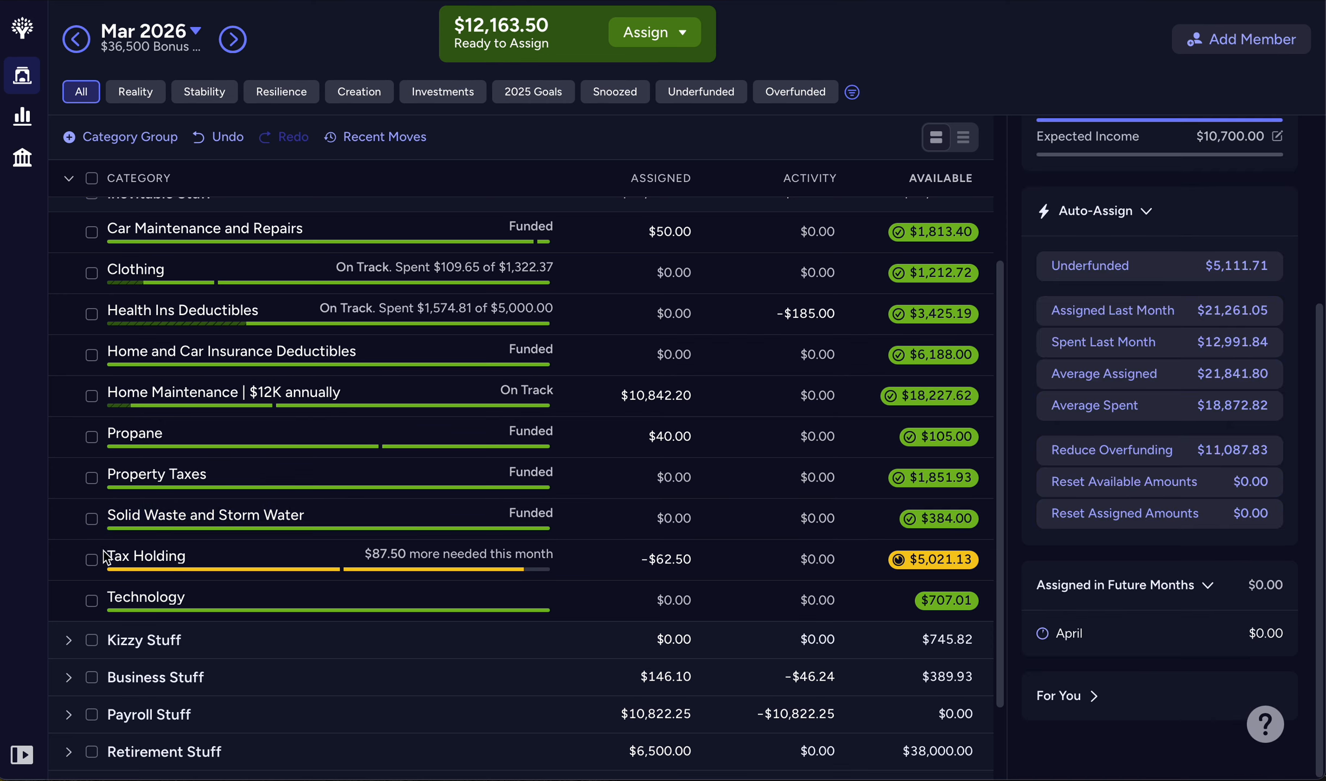
# Check the Tax Holding target settings, add 312.50 to the category's assigned amount for March, and deselect it.
pyautogui.click(140, 565)
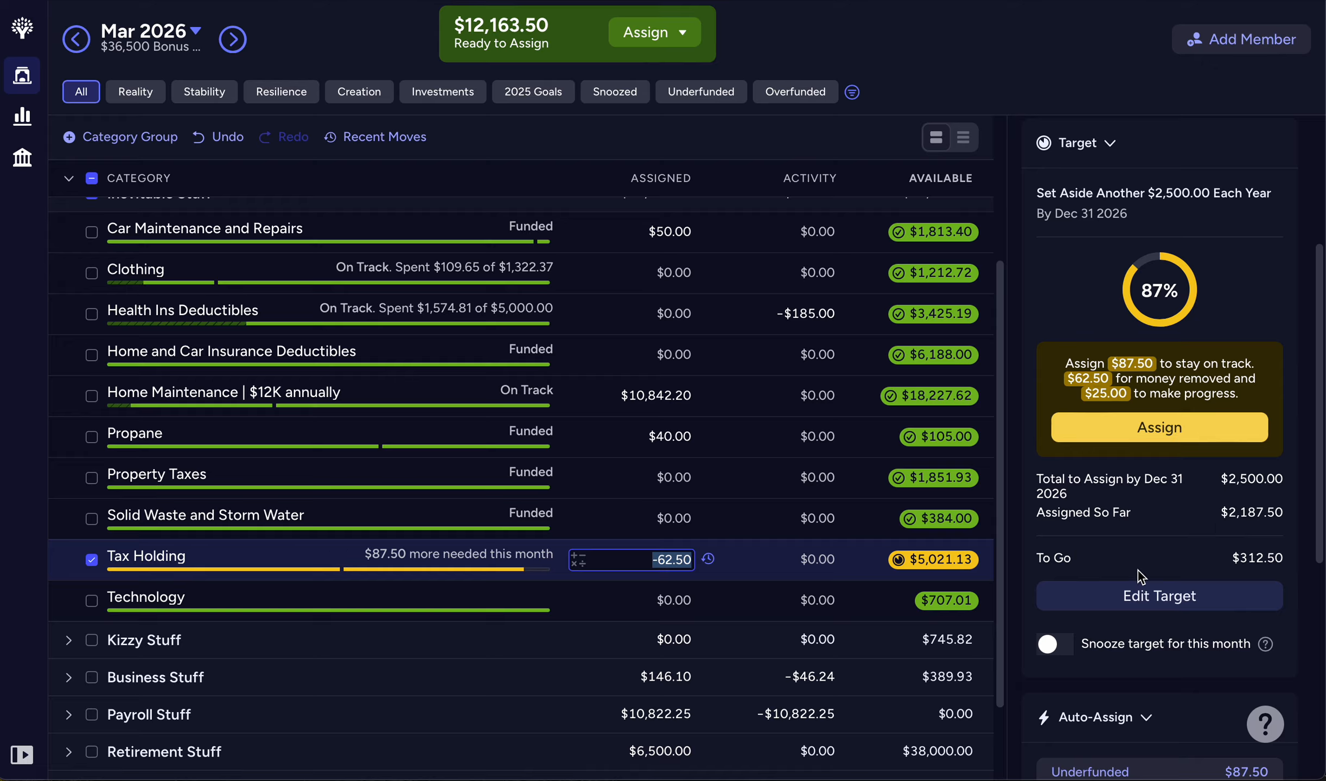
pyautogui.click(1165, 599)
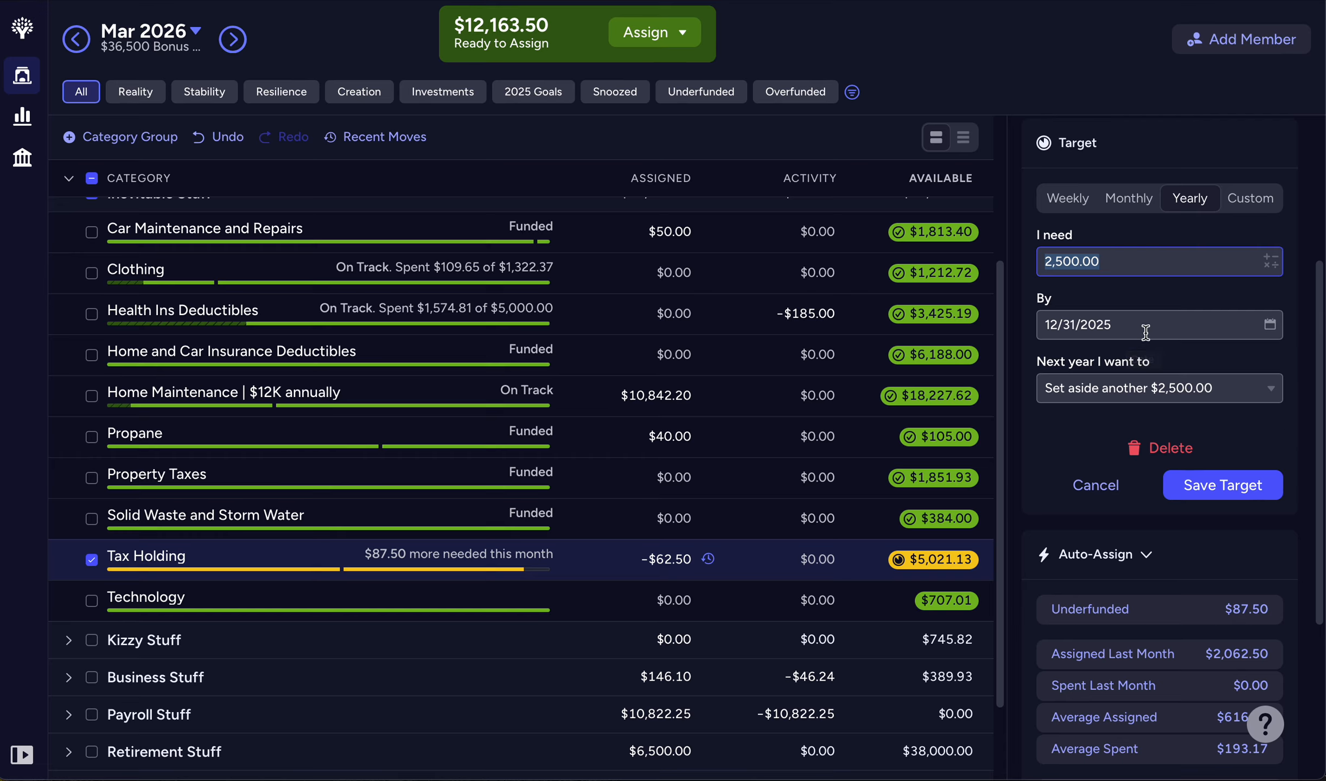
pyautogui.click(1228, 487)
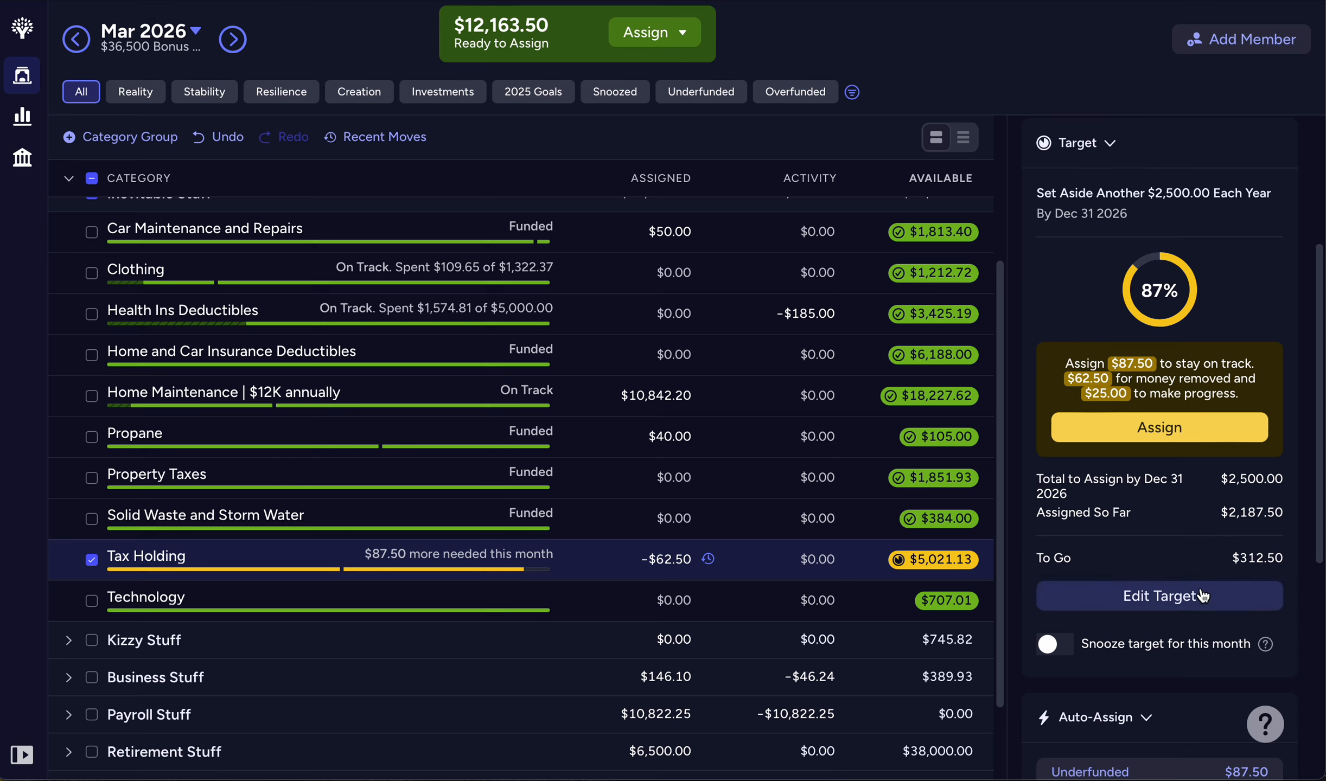
pyautogui.scroll(-2, 1202, 595)
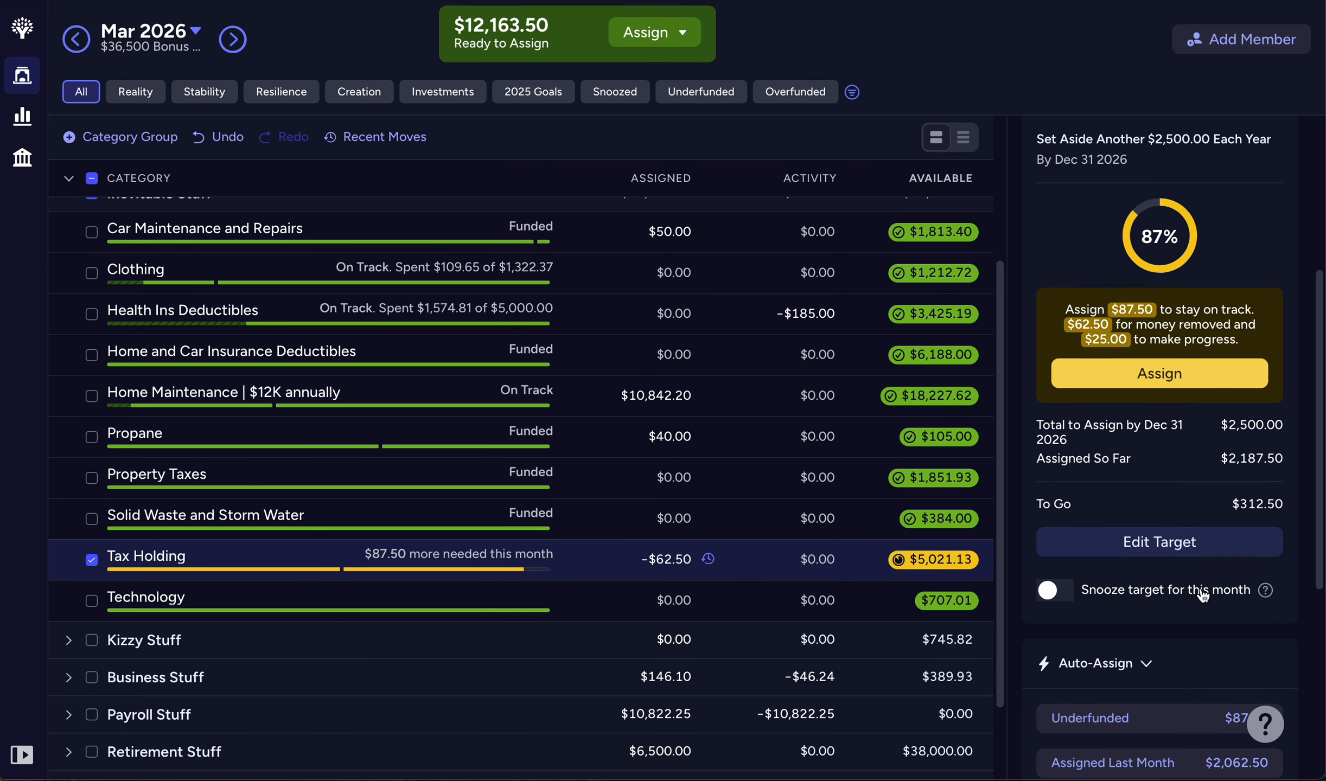
pyautogui.click(693, 564)
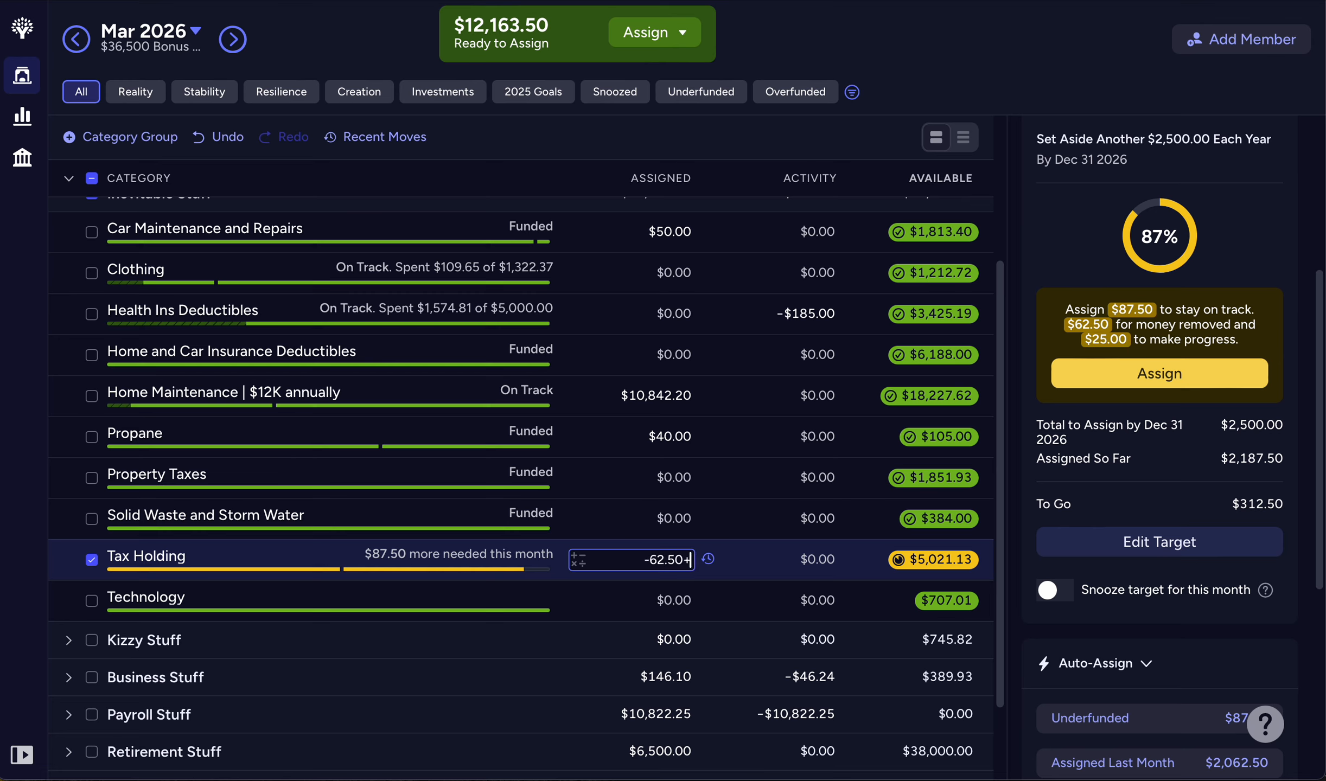
pyautogui.write('+312.5')
pyautogui.press('Return')
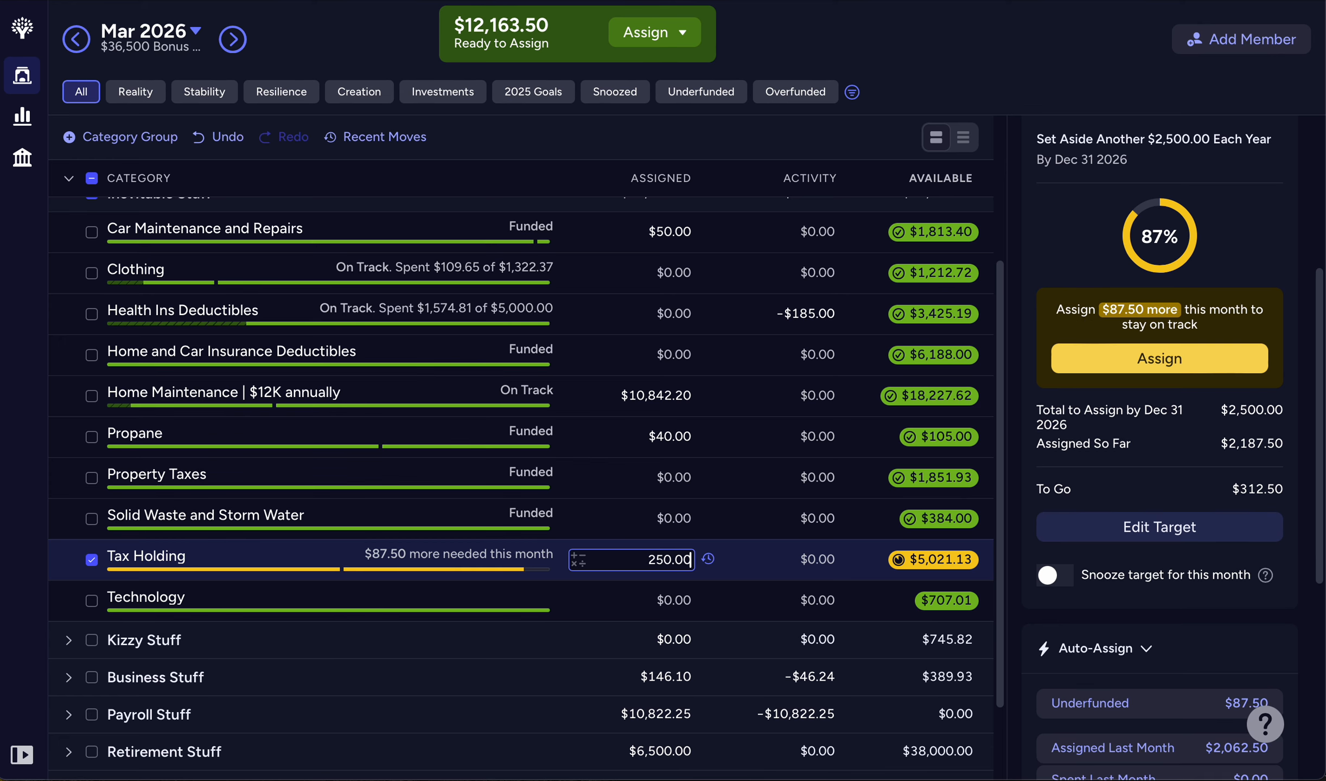
pyautogui.click(93, 562)
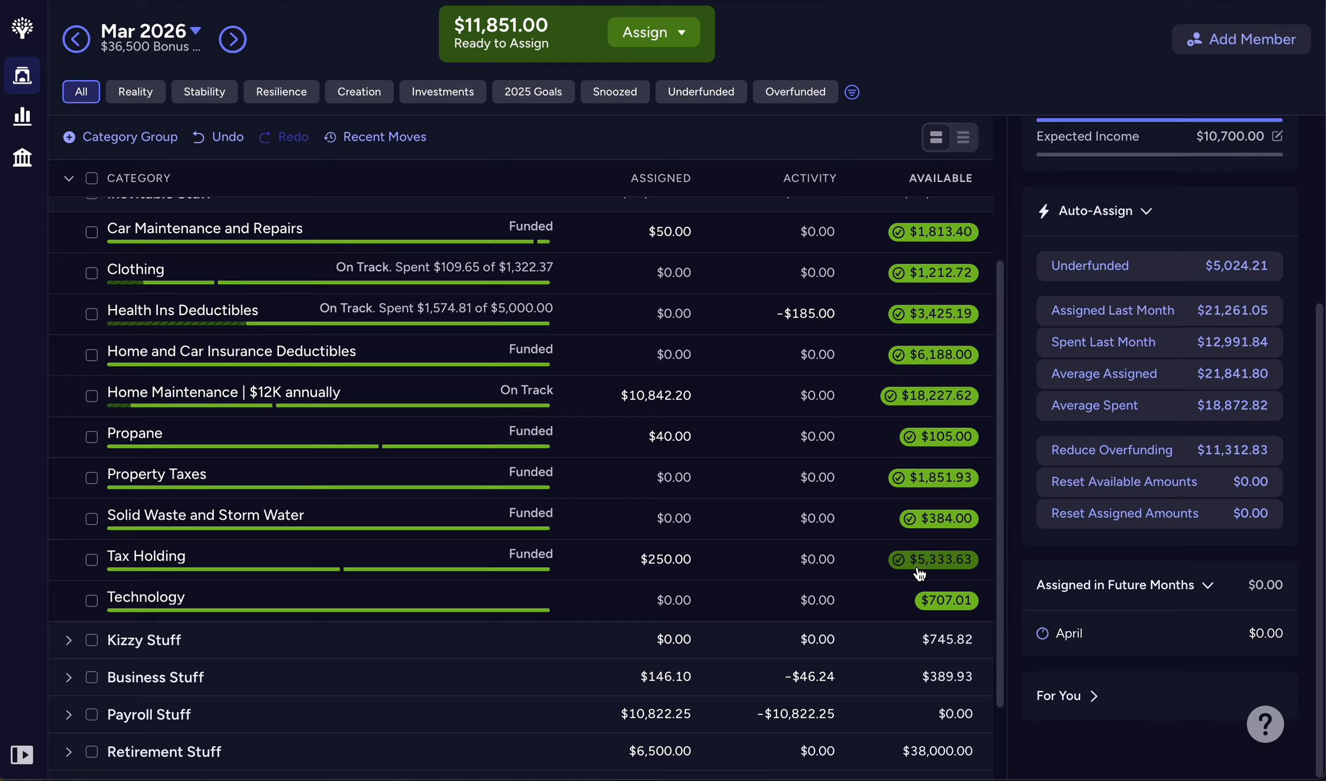
# Set the amount assigned to Technology for March to 1000-707.01, and deselect the category.
pyautogui.click(417, 603)
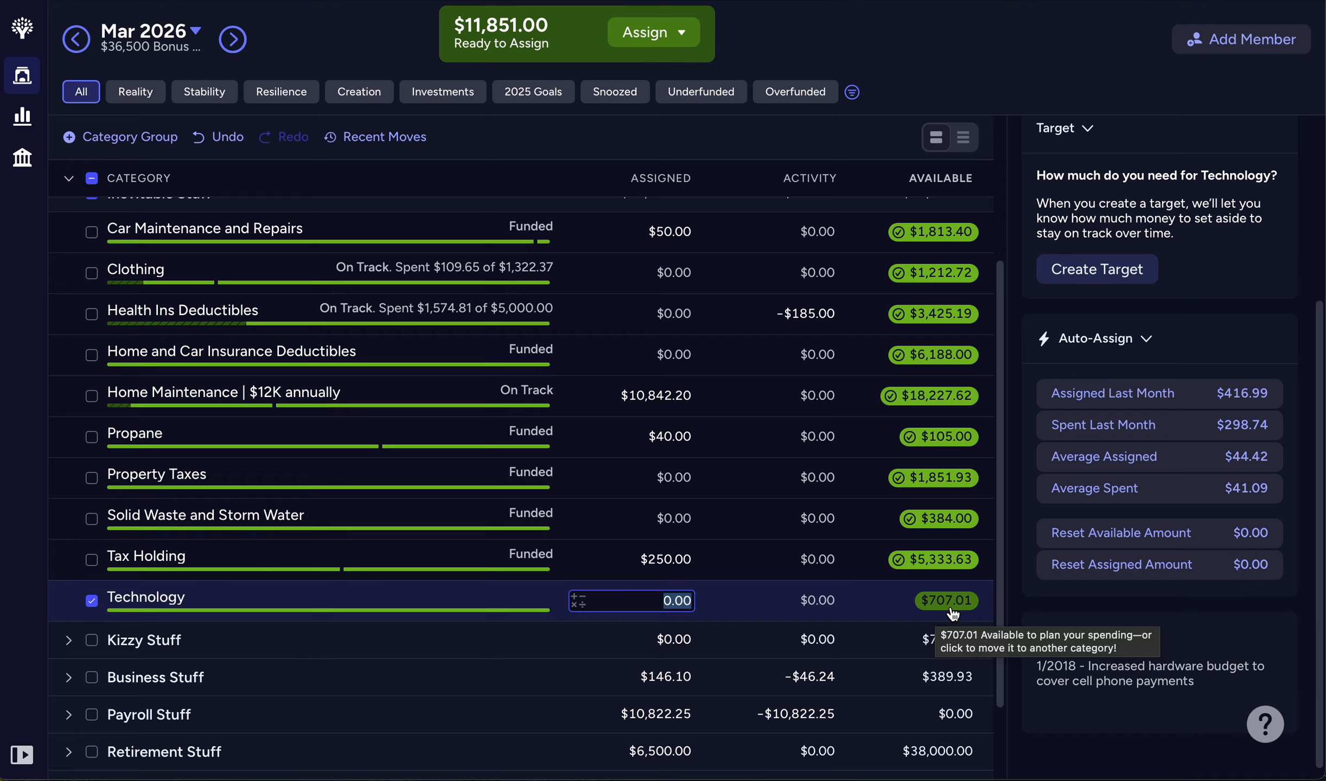
pyautogui.write('100')
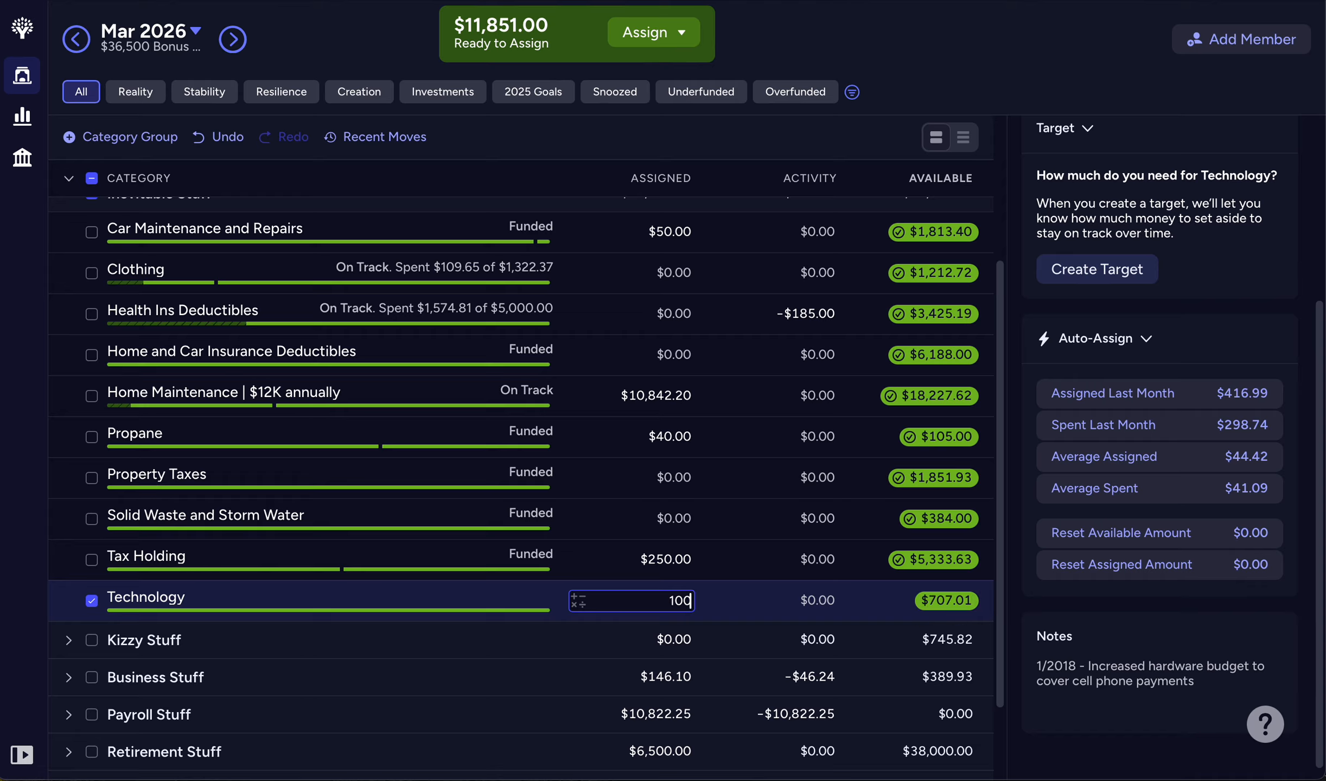
pyautogui.write('0-707.01')
pyautogui.press('Return')
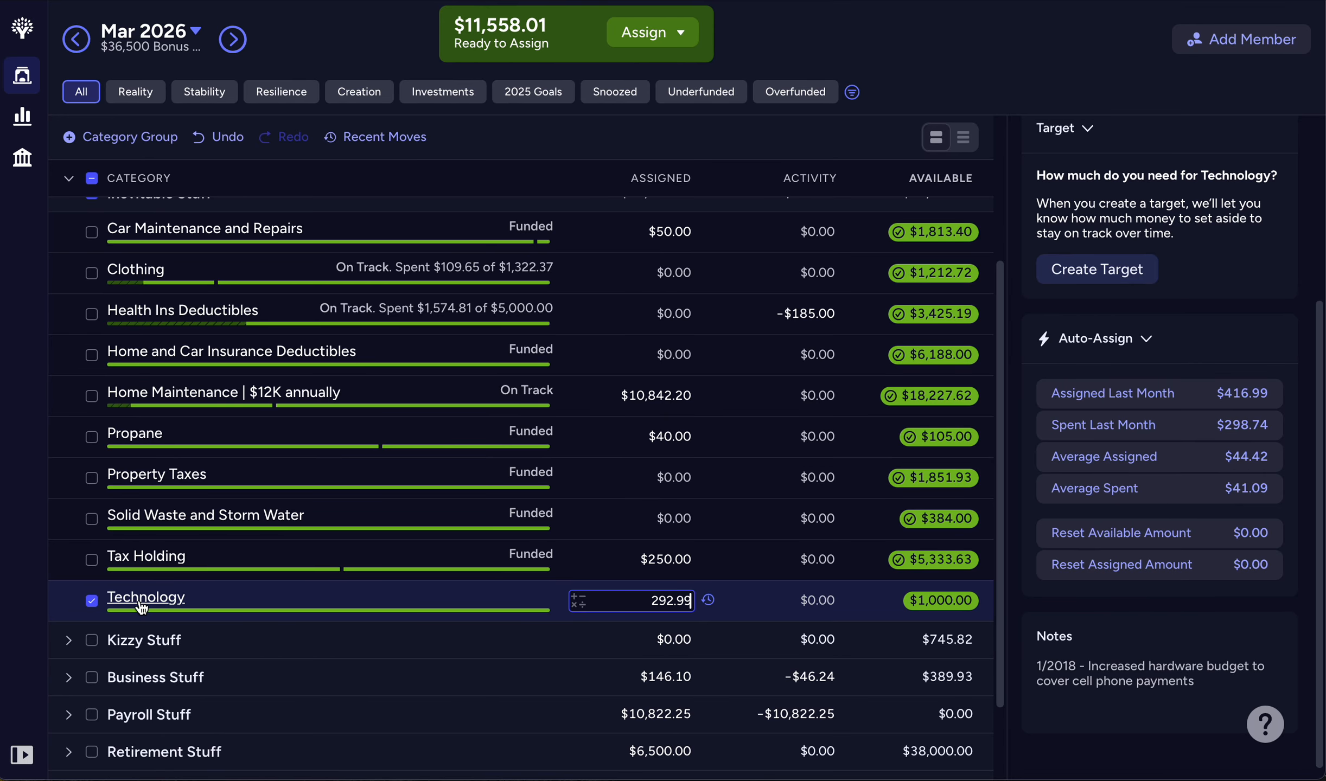
pyautogui.click(95, 603)
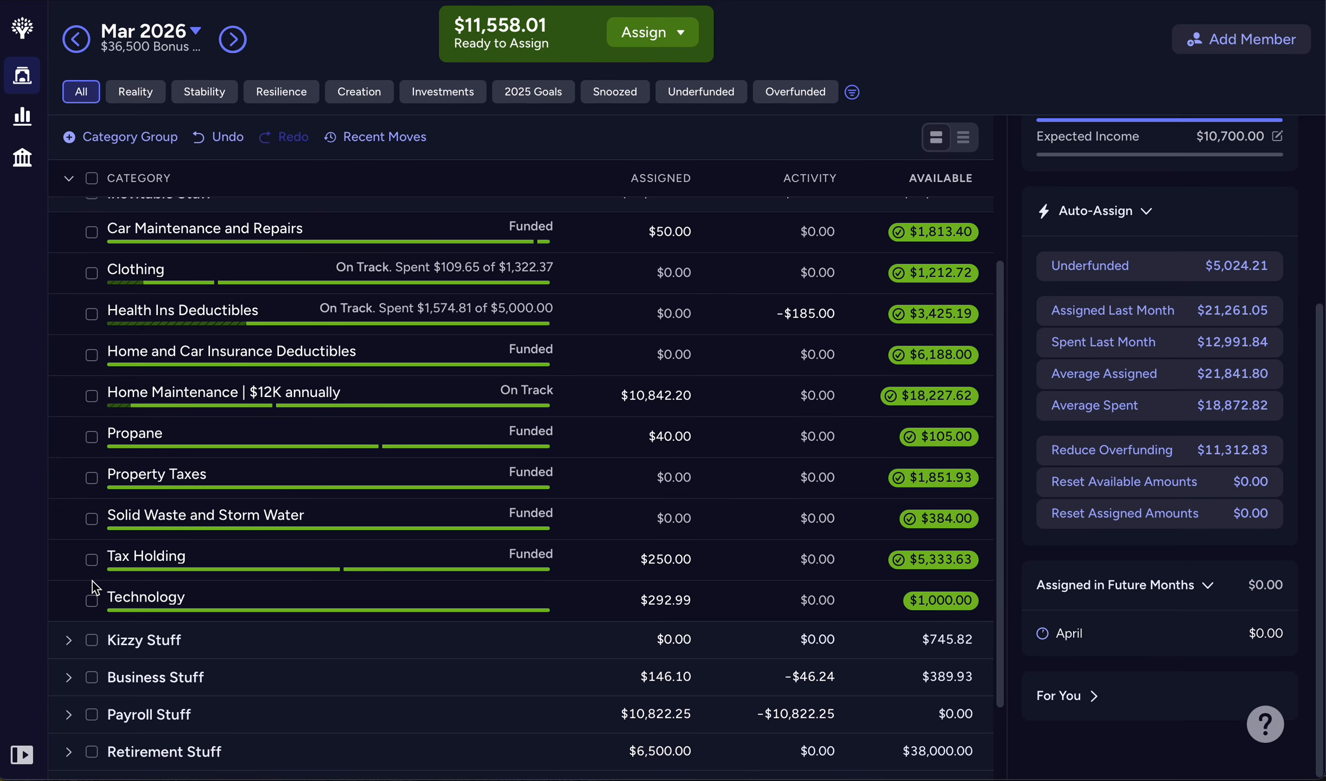
# Filter the plan to underfunded categories and review the Music Streaming target under Subscription Stuff.
pyautogui.click(69, 179)
pyautogui.click(705, 93)
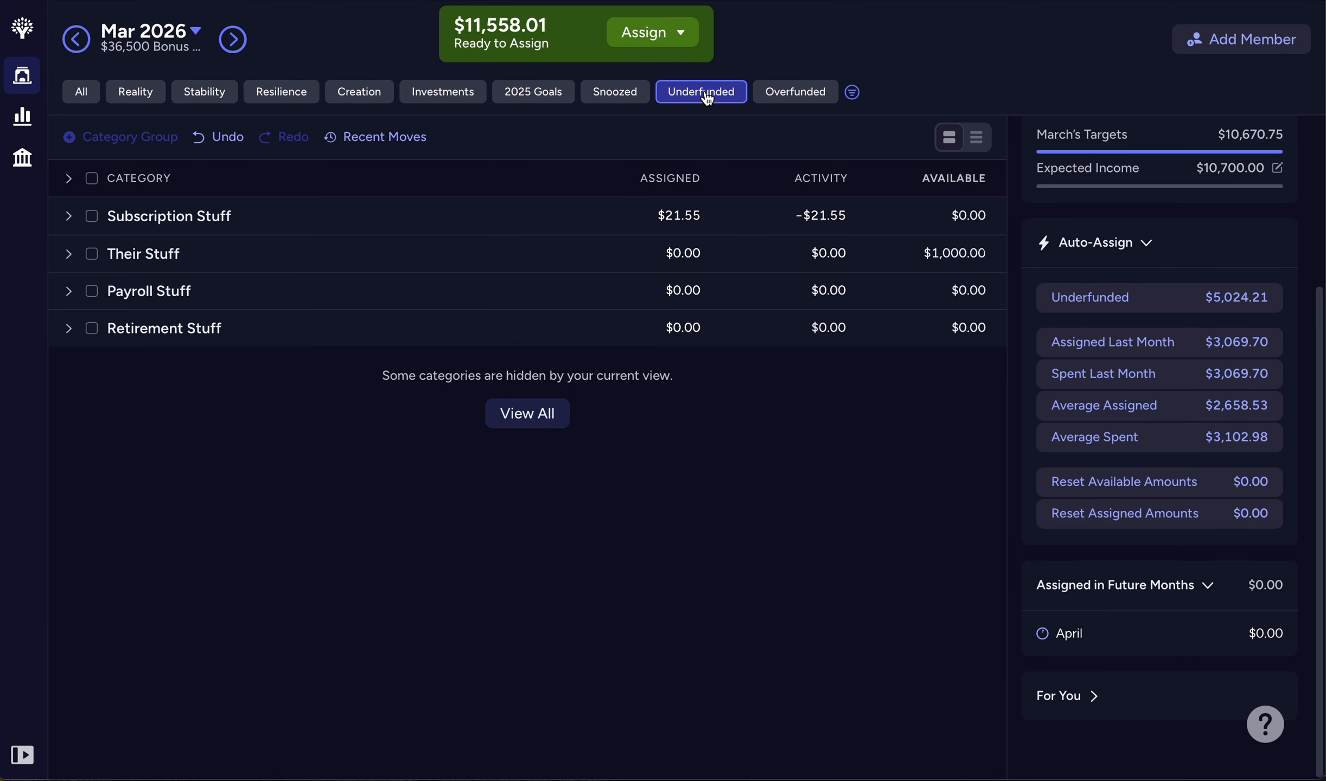
pyautogui.click(69, 216)
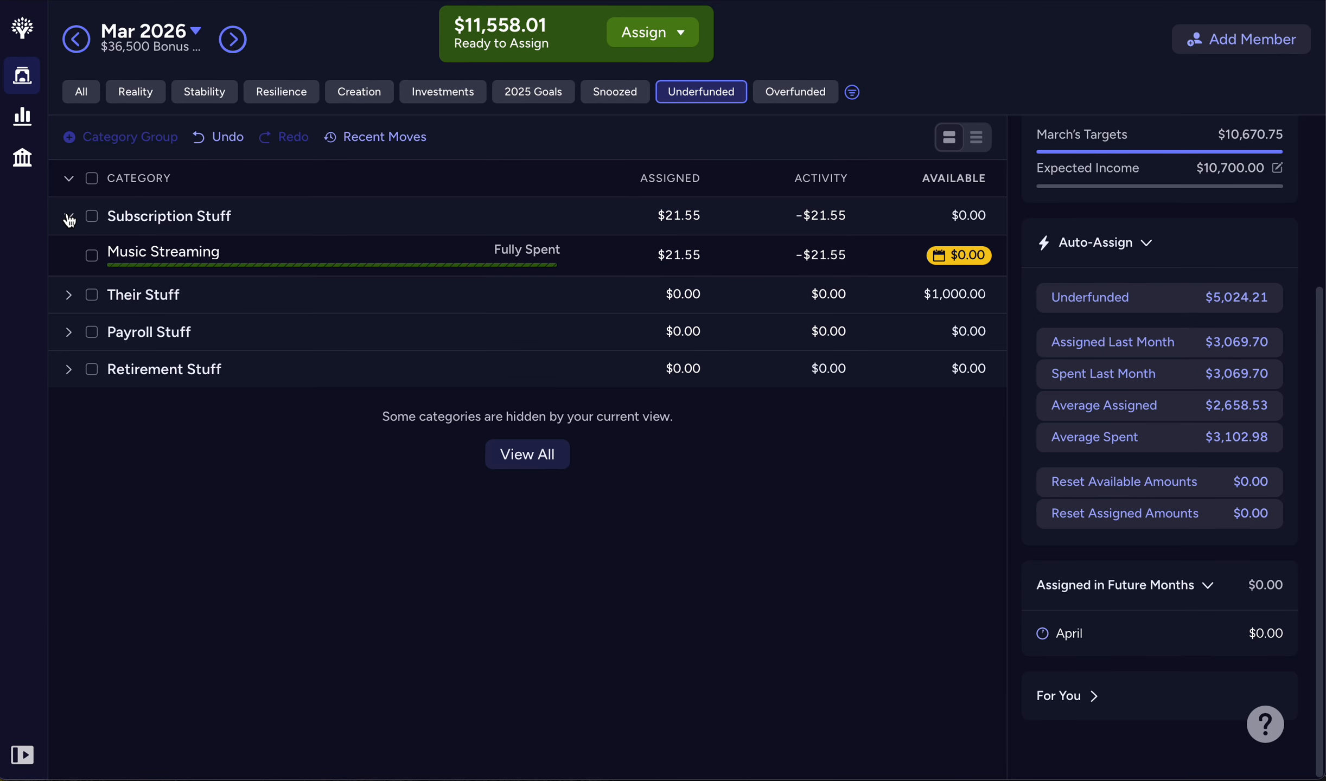
pyautogui.click(401, 258)
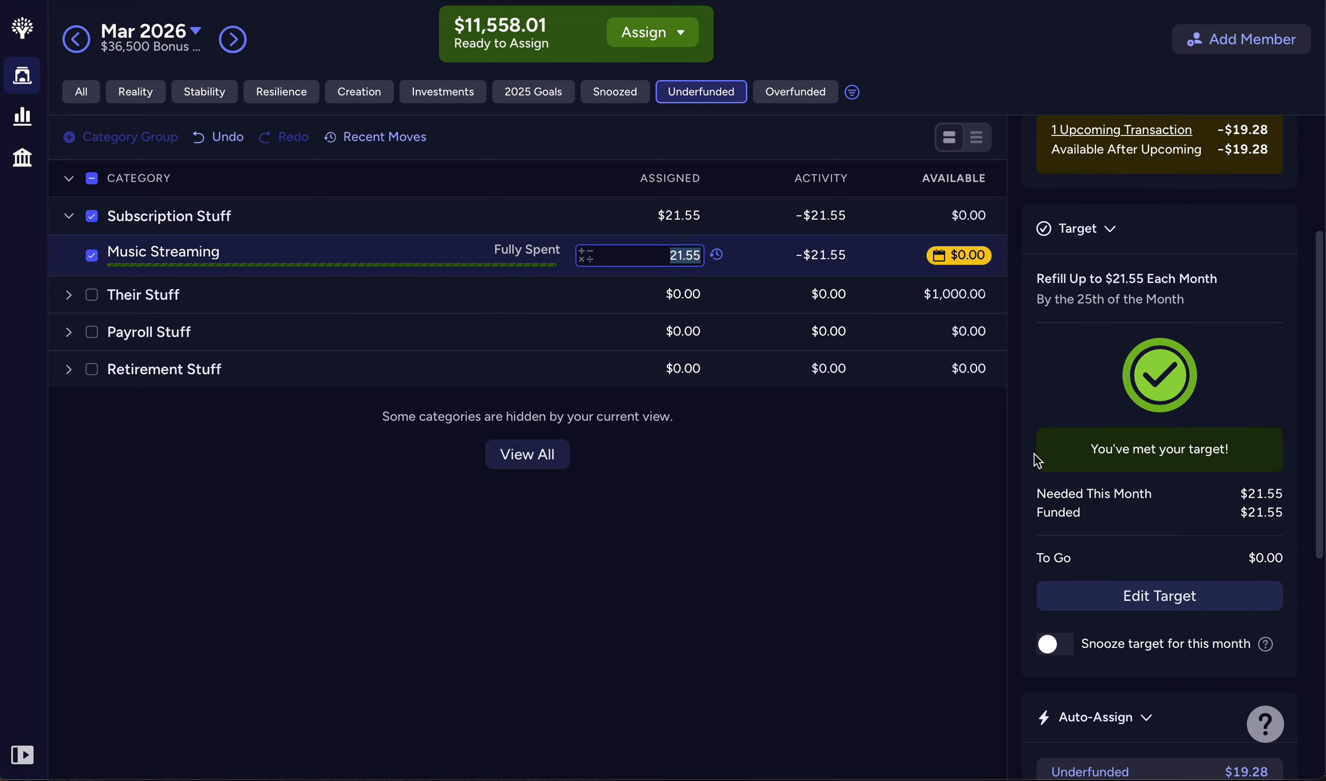
pyautogui.click(1197, 601)
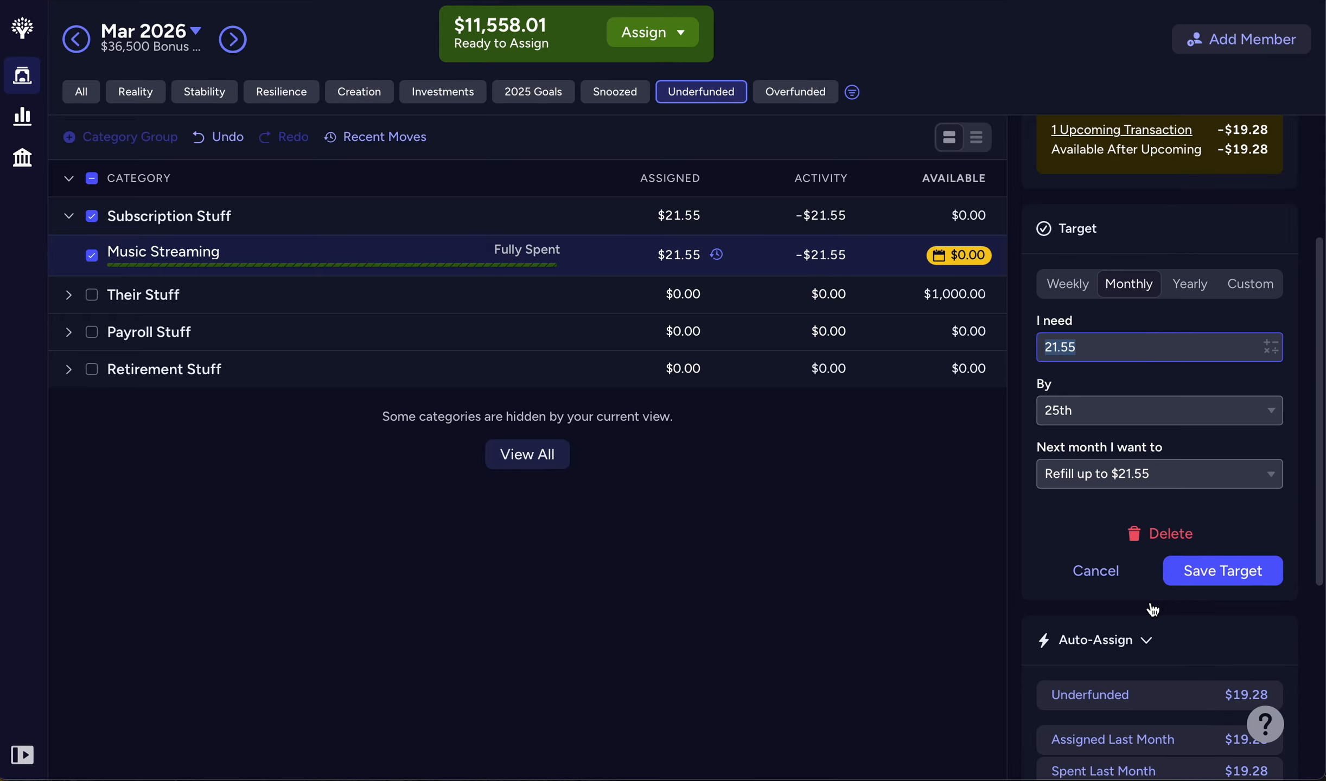
pyautogui.click(1214, 573)
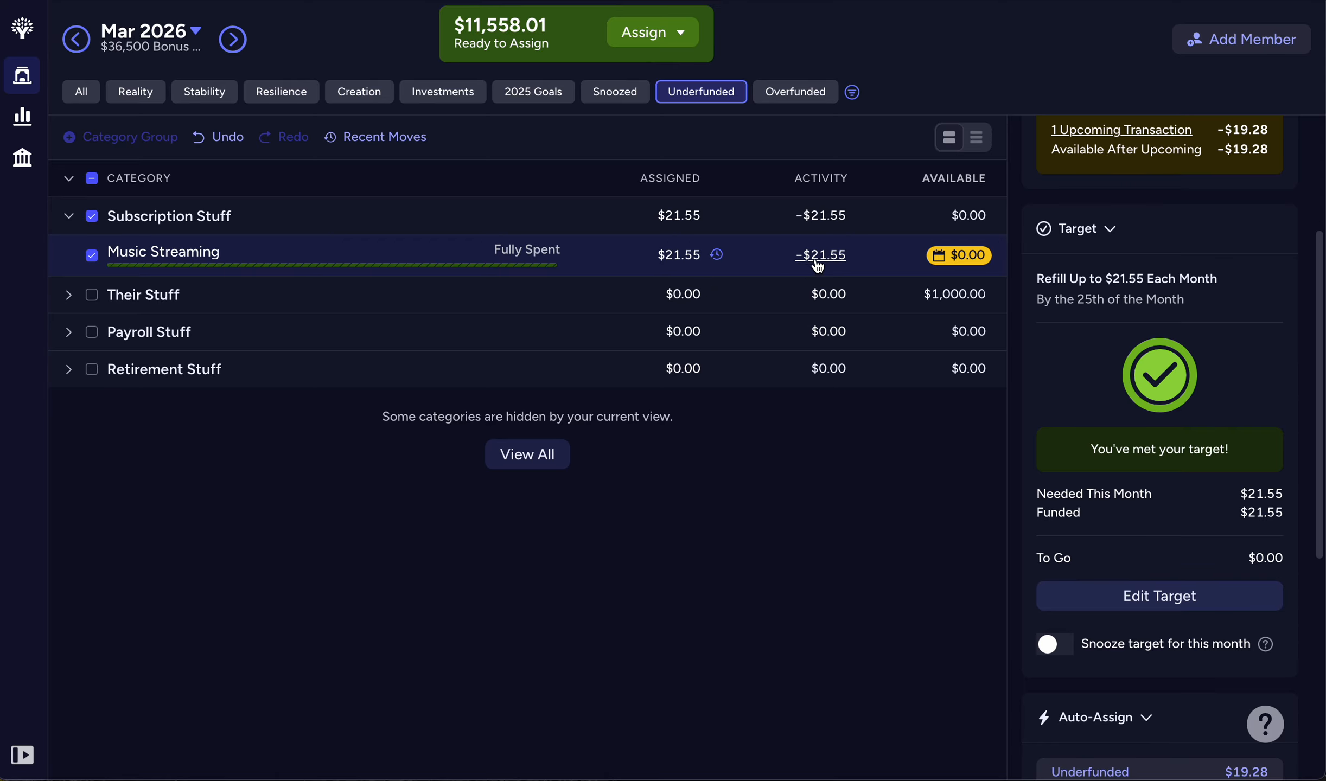
pyautogui.moveTo(956, 262)
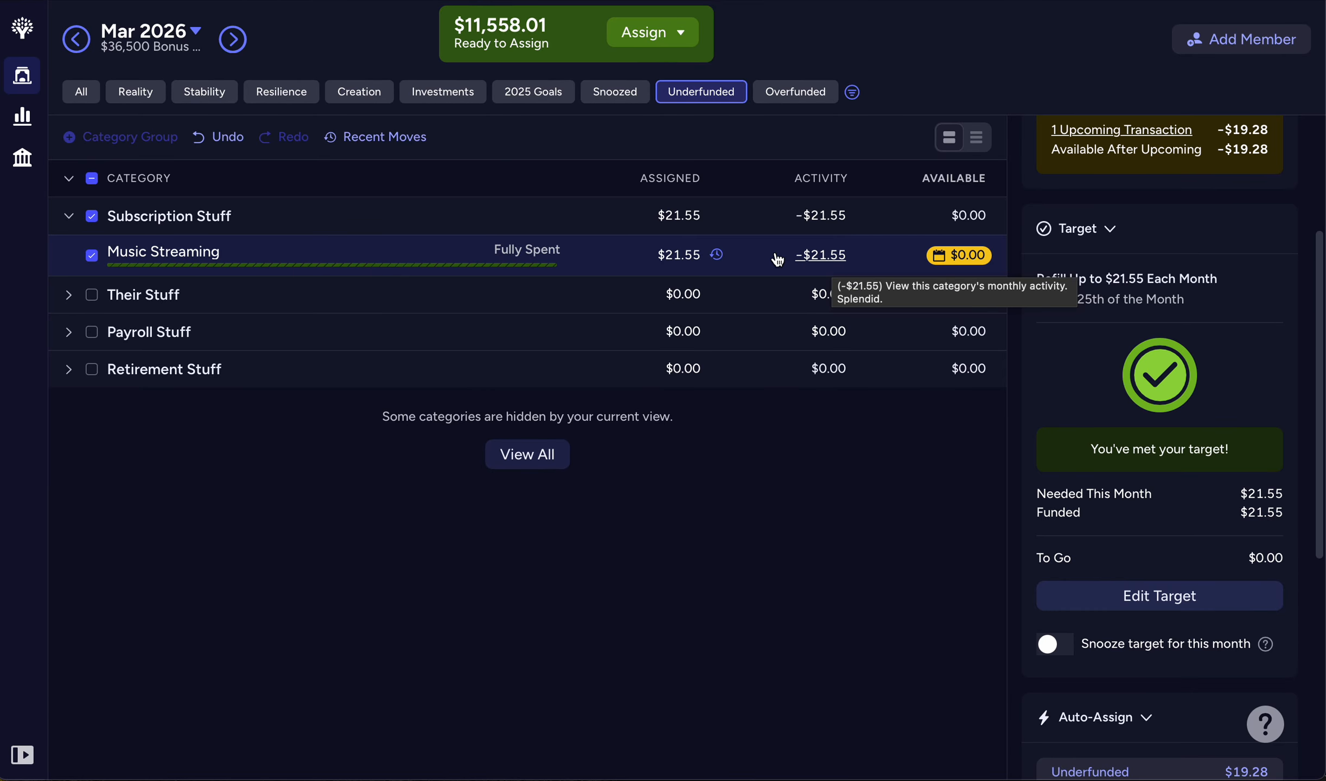
# Check Music Streaming's assigned amounts and activity in February and January 2026 with all categories shown, and return to March.
pyautogui.click(76, 39)
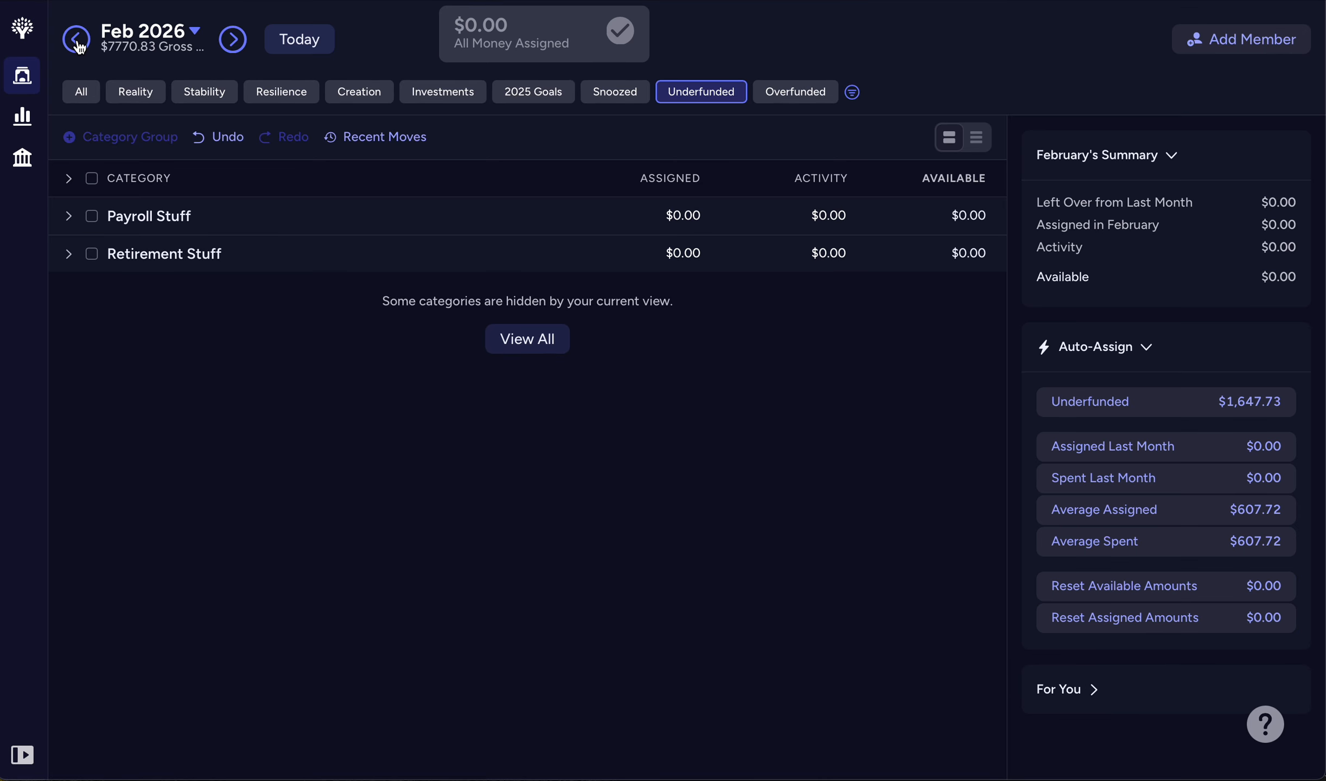
pyautogui.click(81, 100)
pyautogui.click(68, 178)
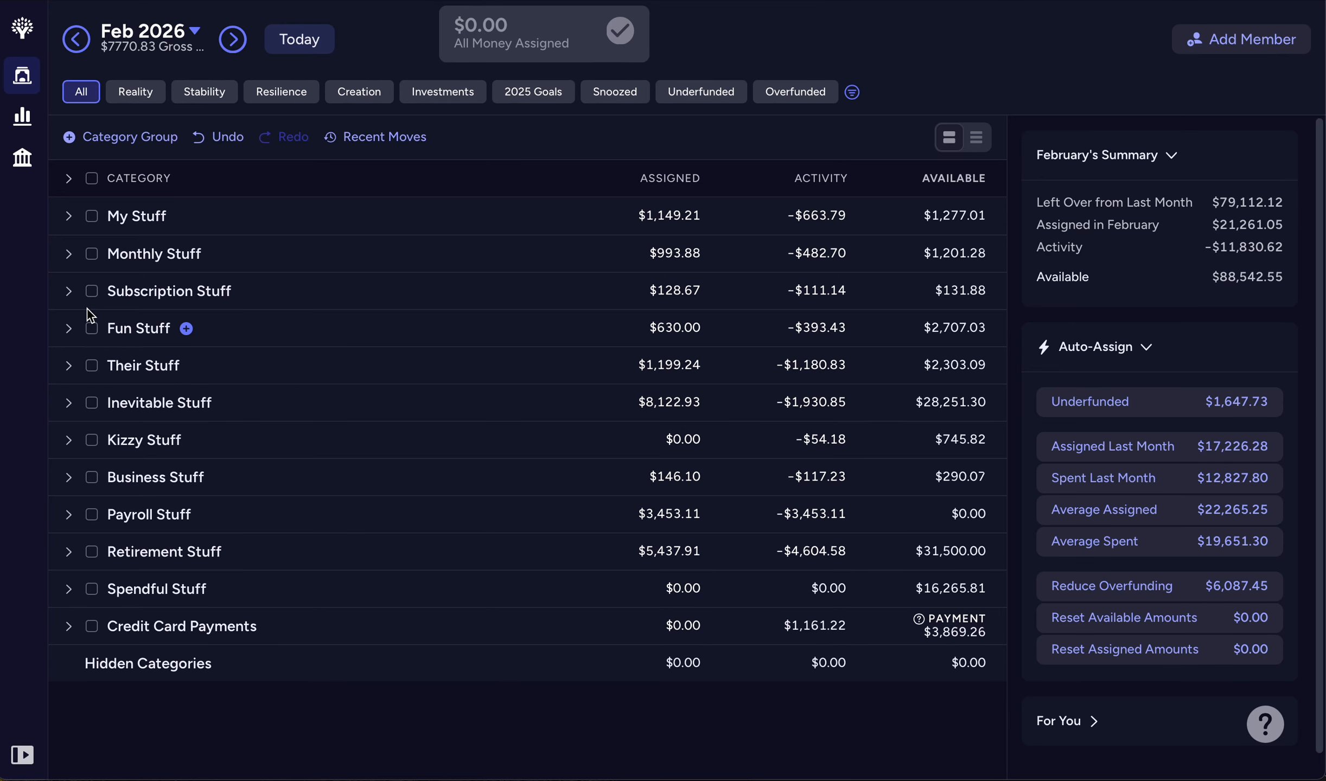
pyautogui.click(69, 292)
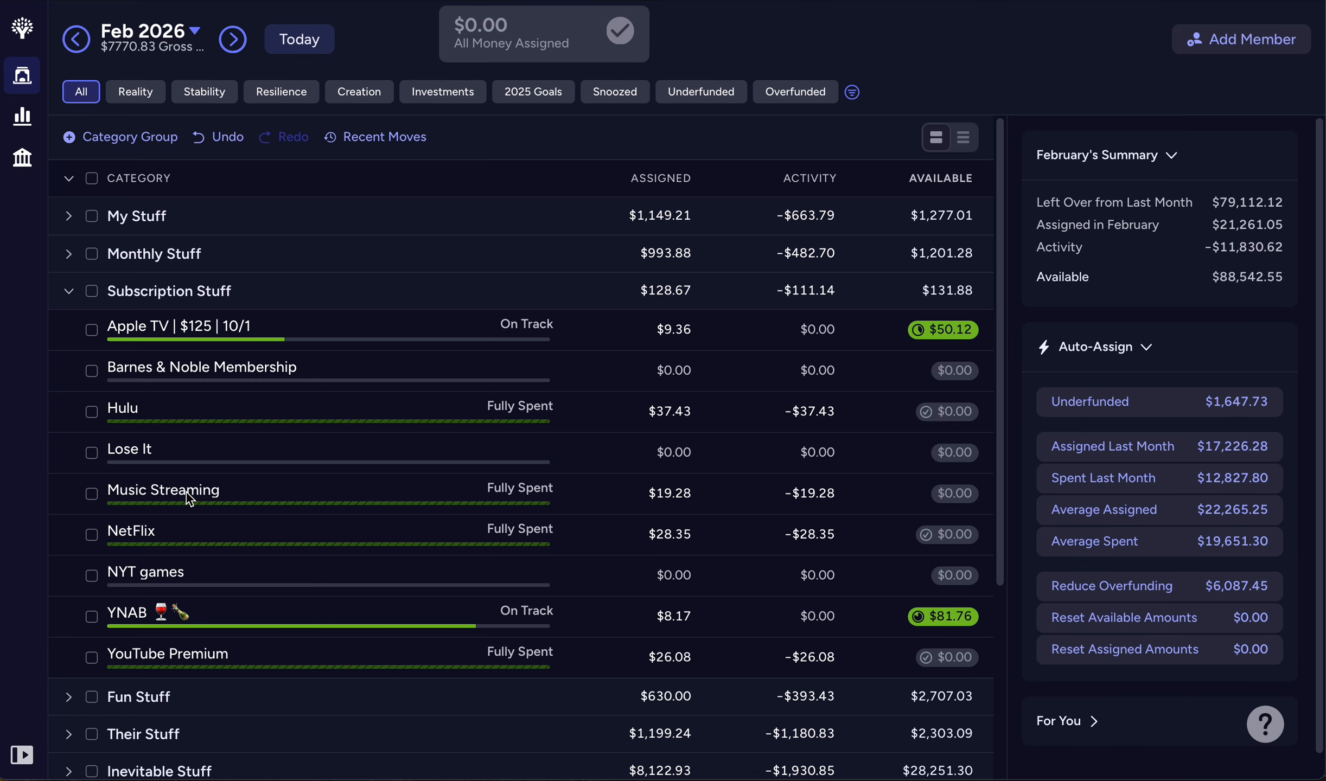
pyautogui.click(76, 40)
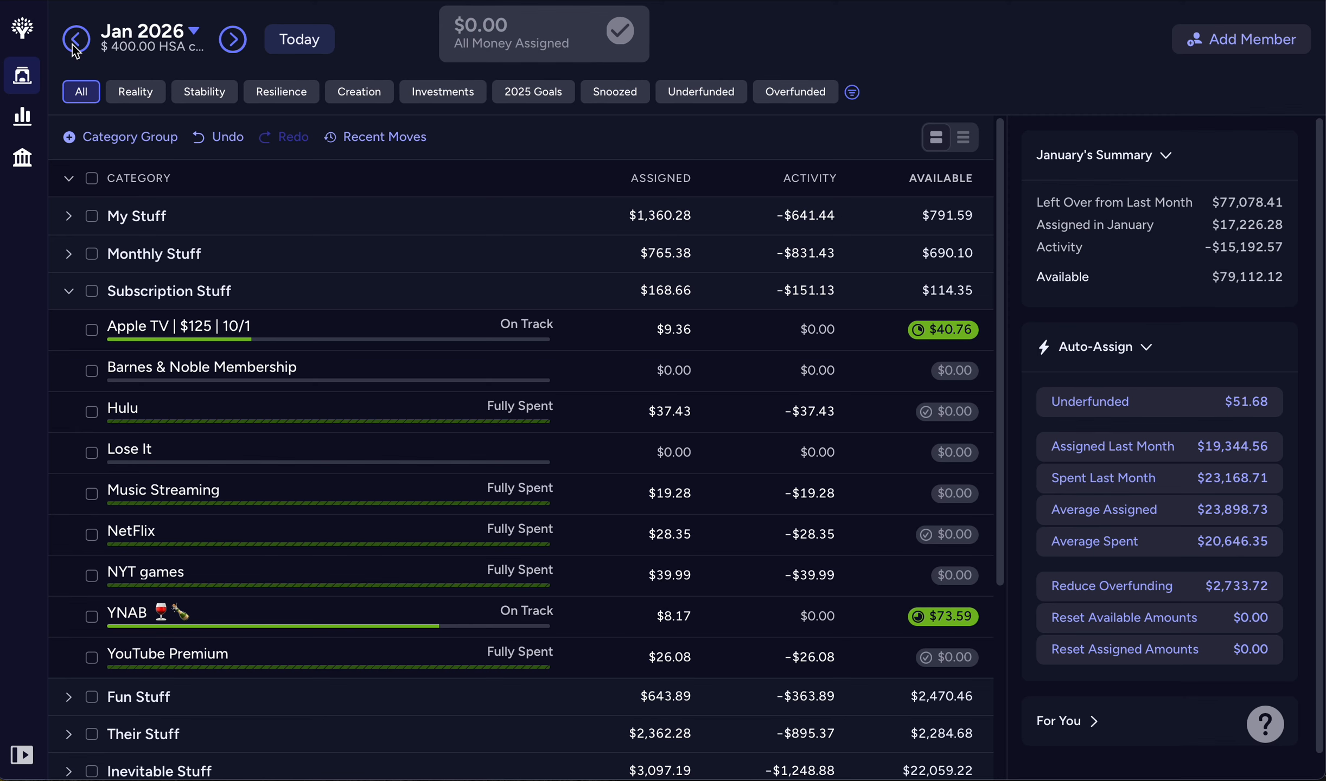
pyautogui.click(307, 43)
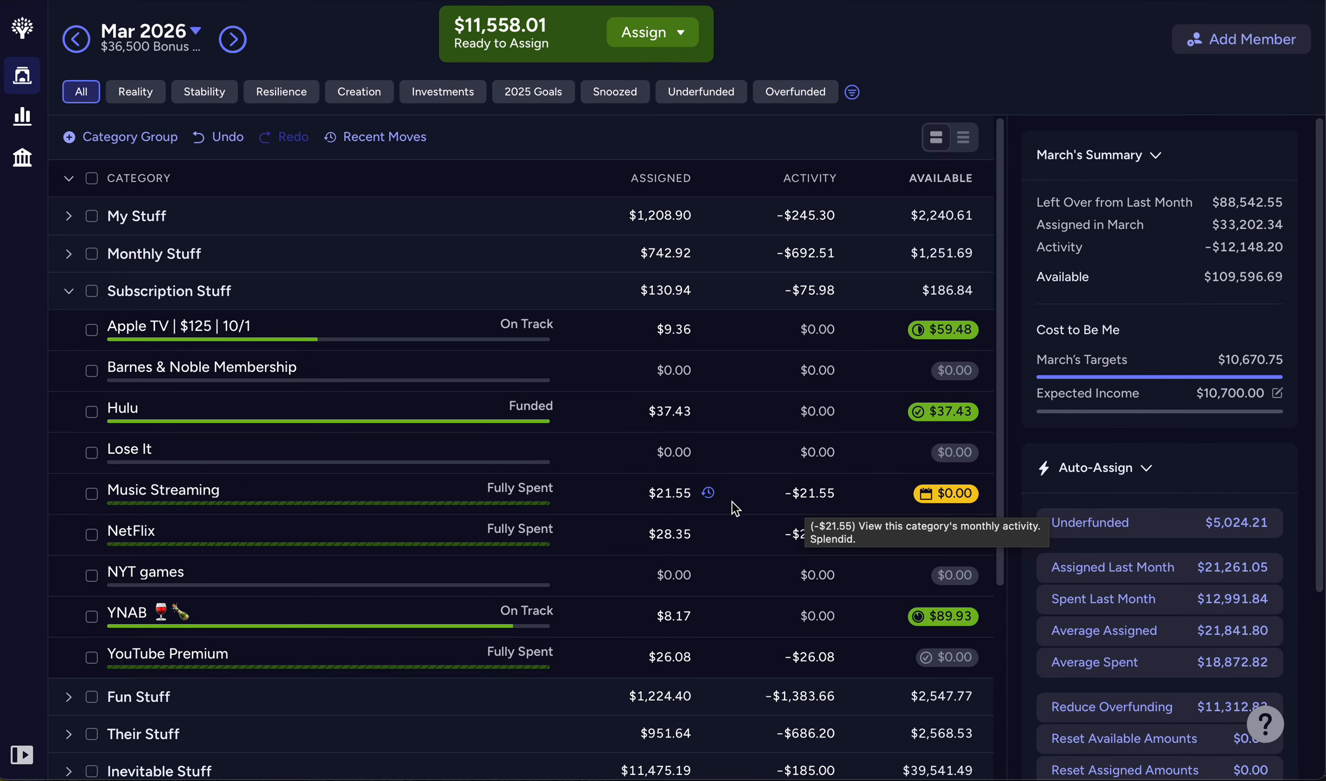
# Show only underfunded categories again, with Subscription Stuff collapsed and the Their Stuff group expanded.
pyautogui.click(723, 92)
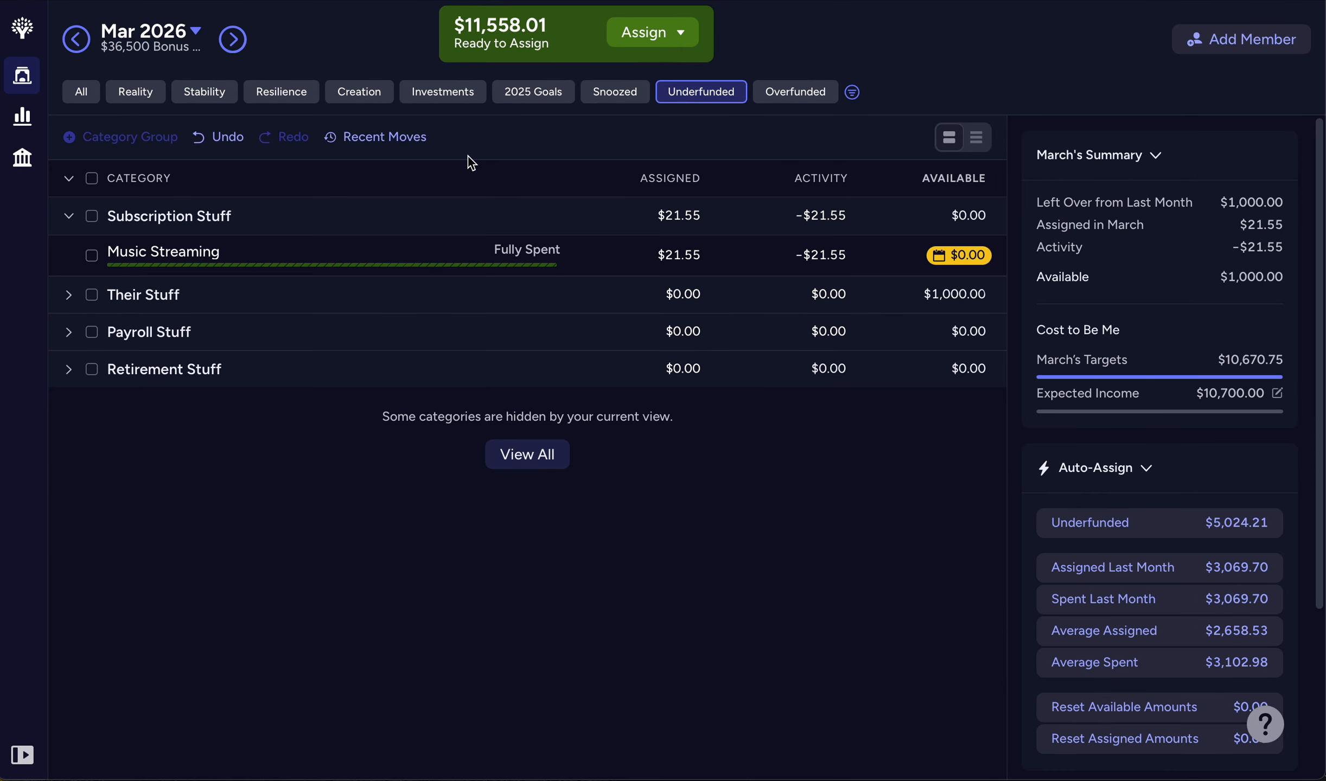
pyautogui.click(68, 216)
pyautogui.click(69, 255)
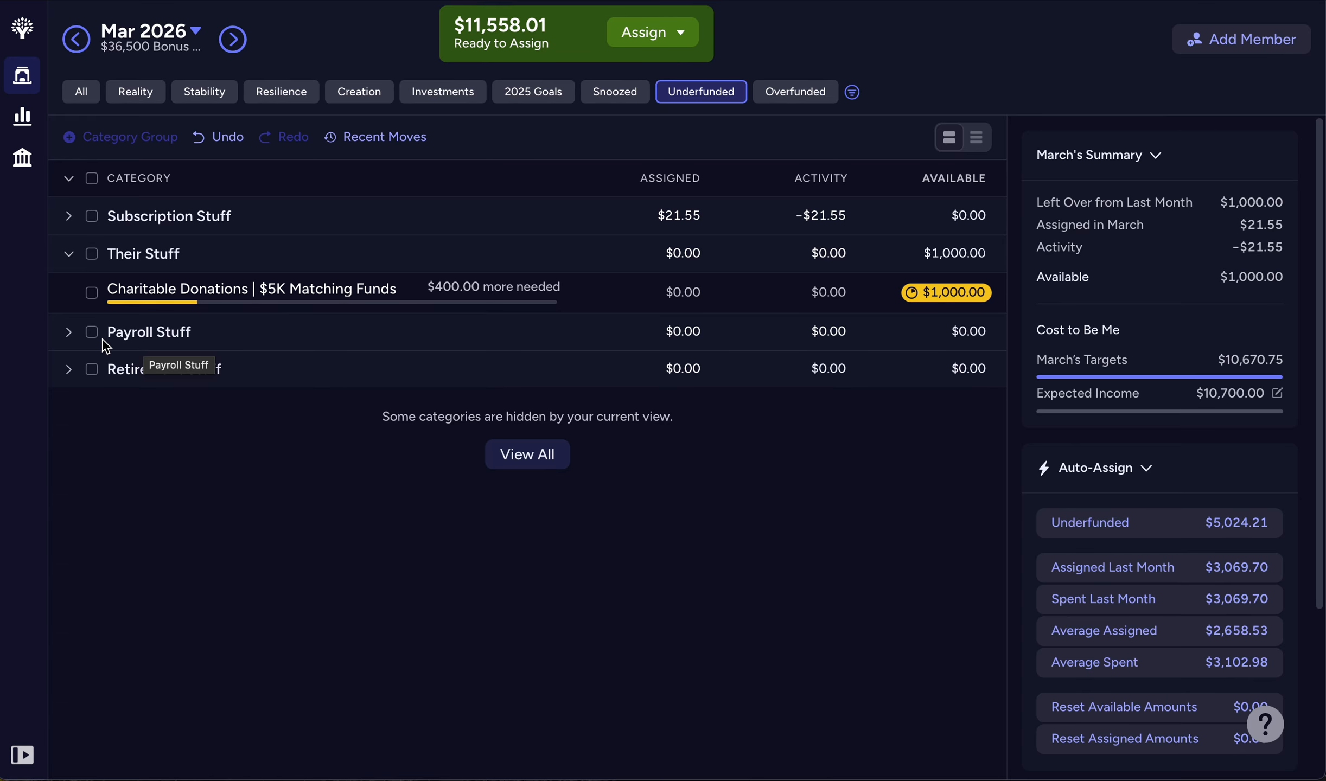
# Review the underfunded categories in the Payroll Stuff and Retirement Stuff groups, leaving both groups collapsed.
pyautogui.click(70, 332)
pyautogui.click(68, 410)
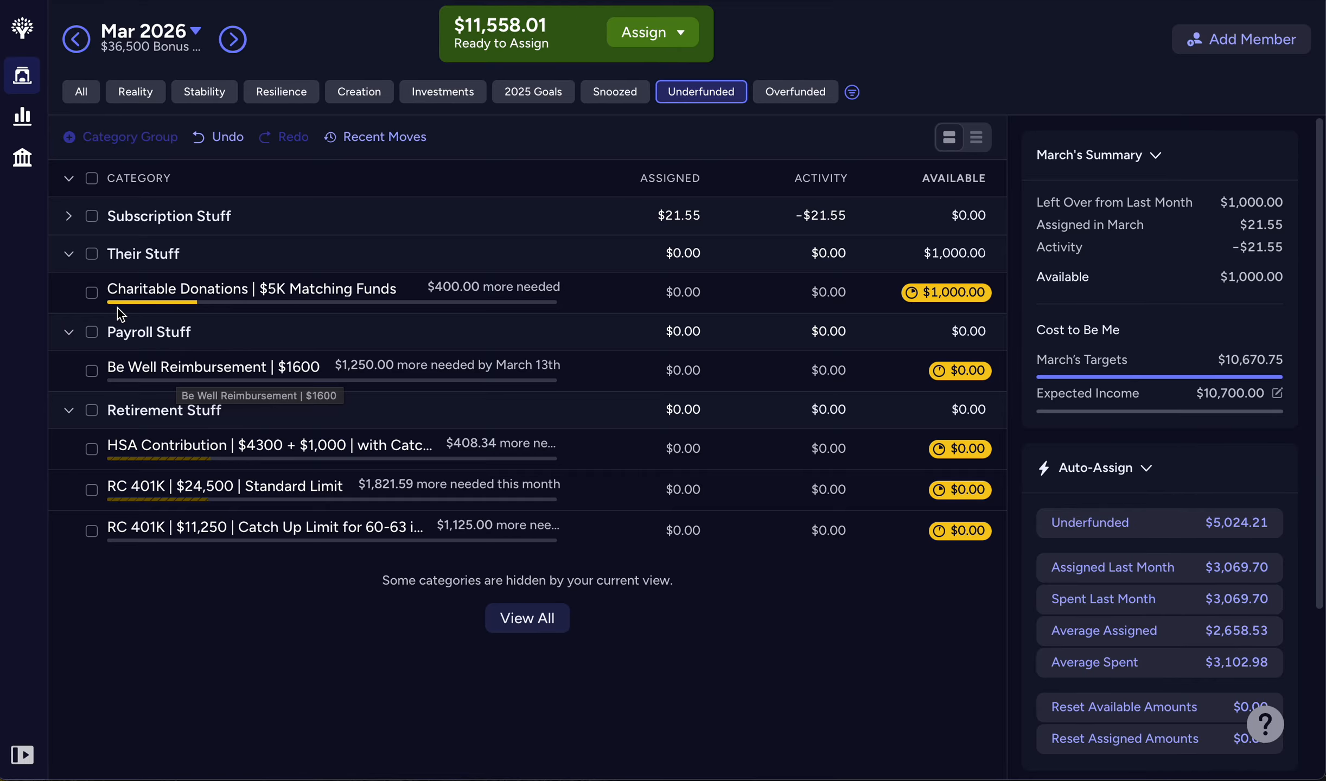
pyautogui.click(68, 332)
pyautogui.click(69, 370)
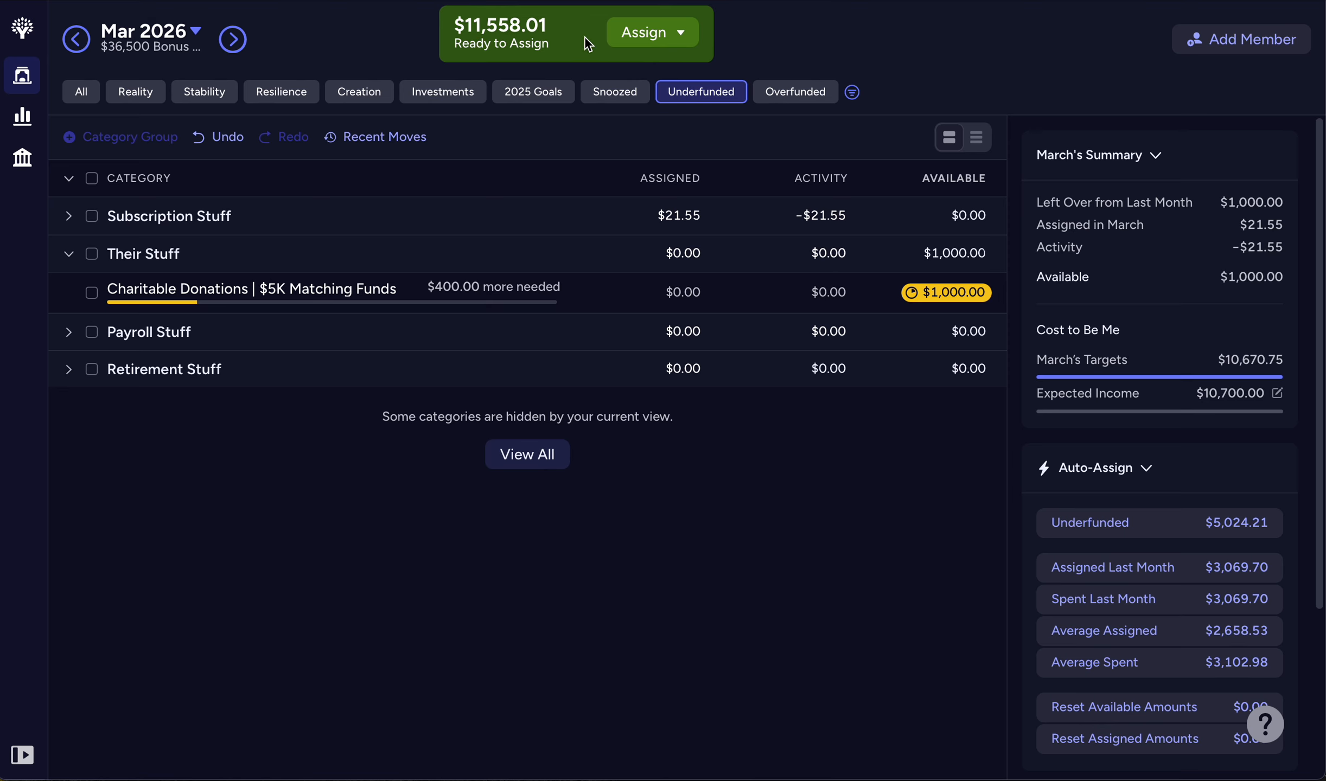
# Assign $4,000 to the Charitable Donations category under Their Stuff for March.
pyautogui.click(681, 294)
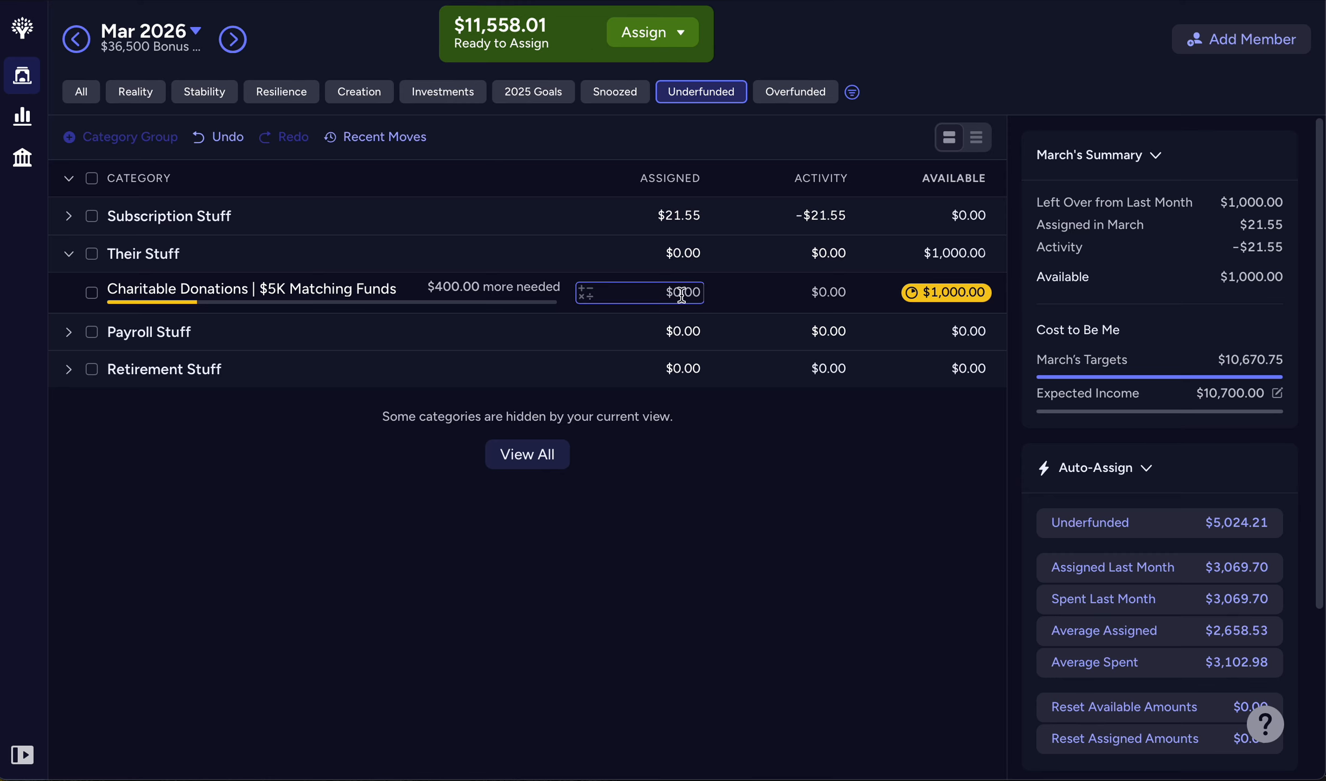
pyautogui.click(642, 298)
pyautogui.write('4000')
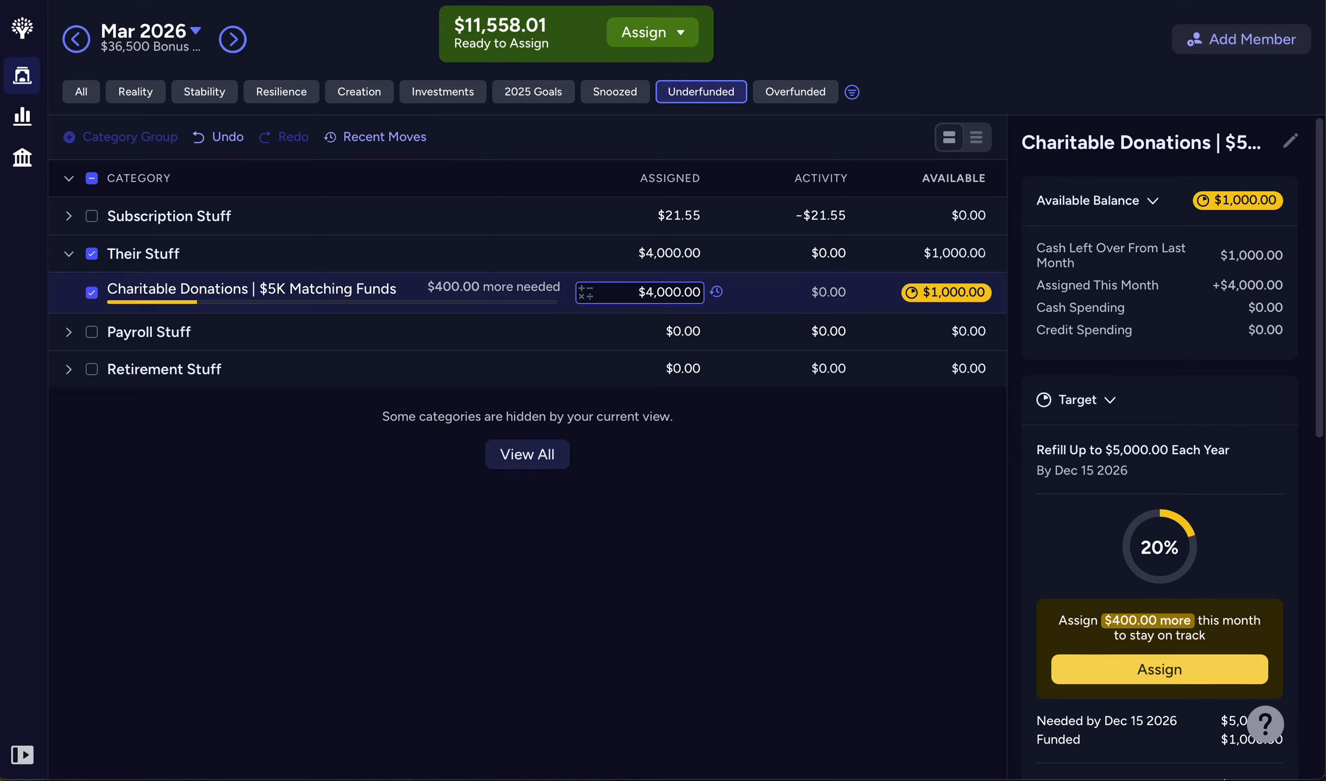
pyautogui.press('Return')
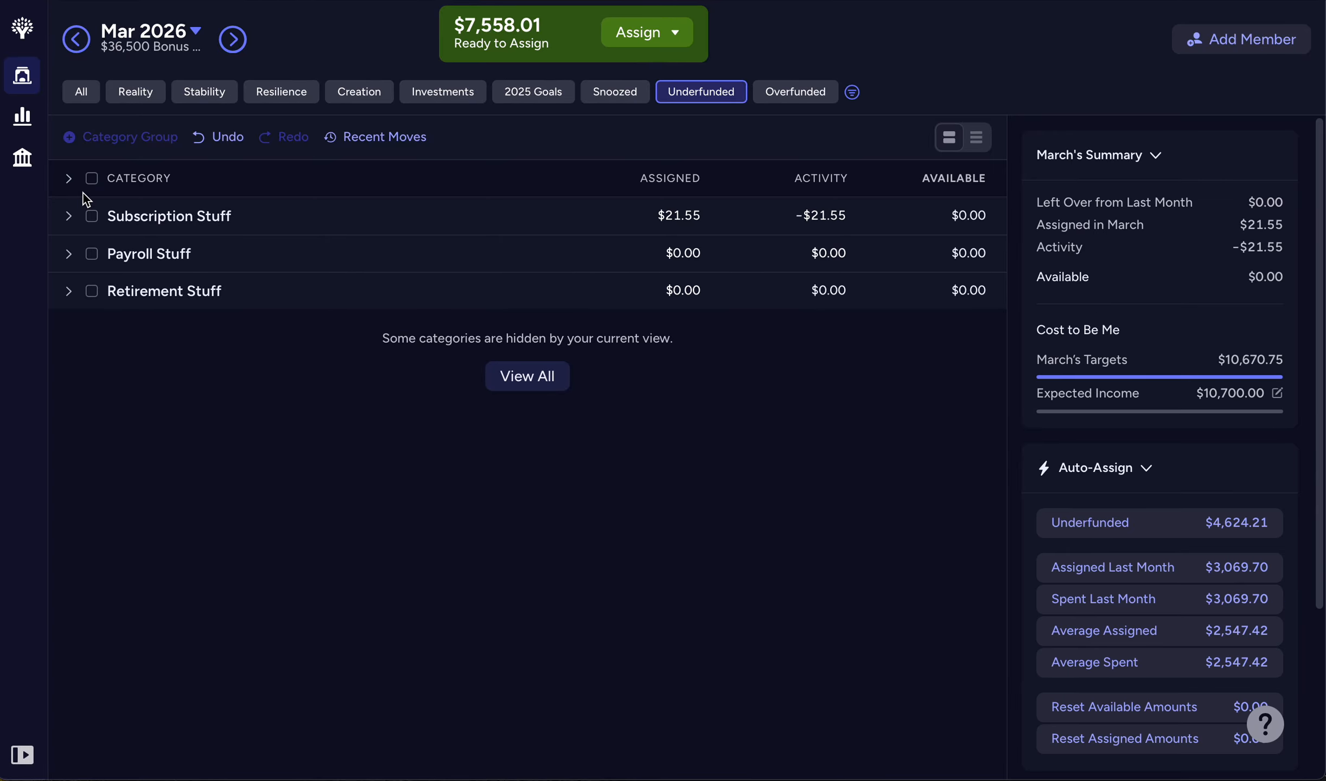
# Show all categories with the groups collapsed, and review Their Stuff and Fun Stuff for March.
pyautogui.click(81, 92)
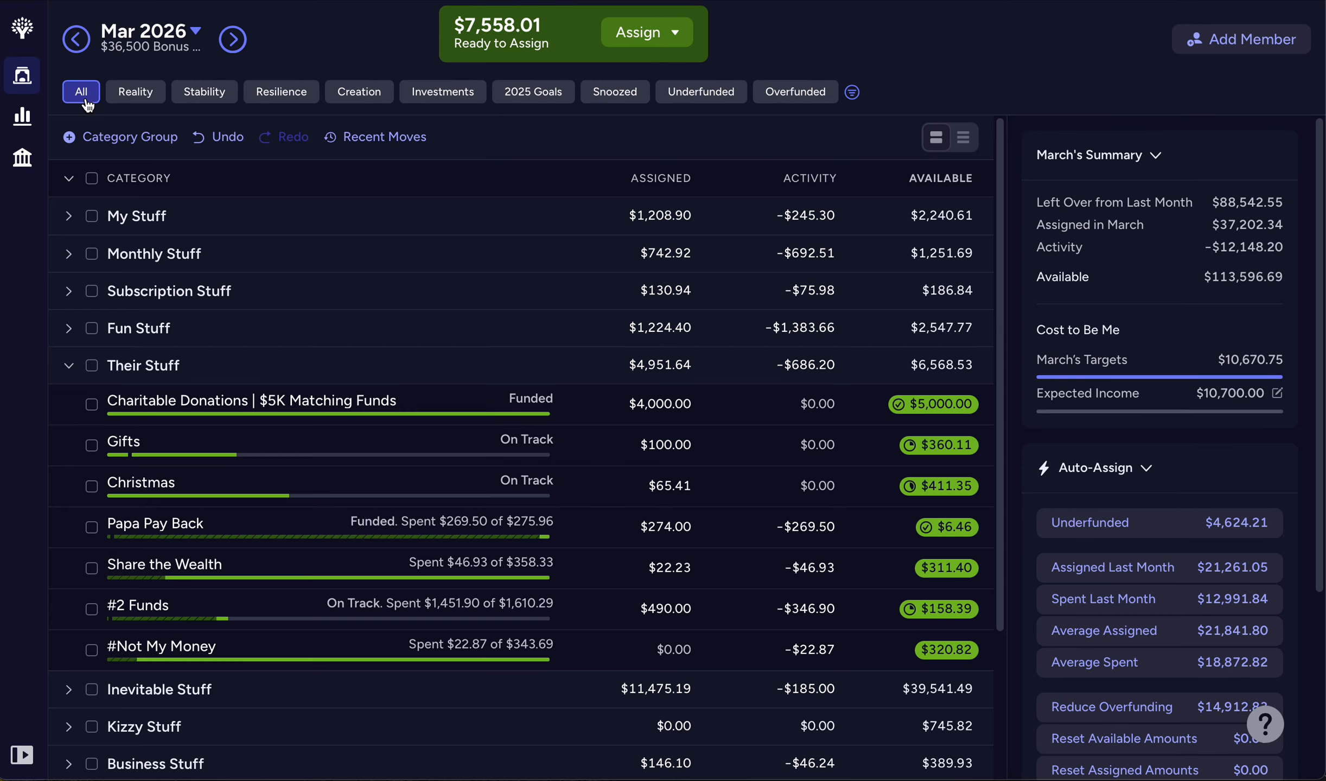
pyautogui.click(69, 179)
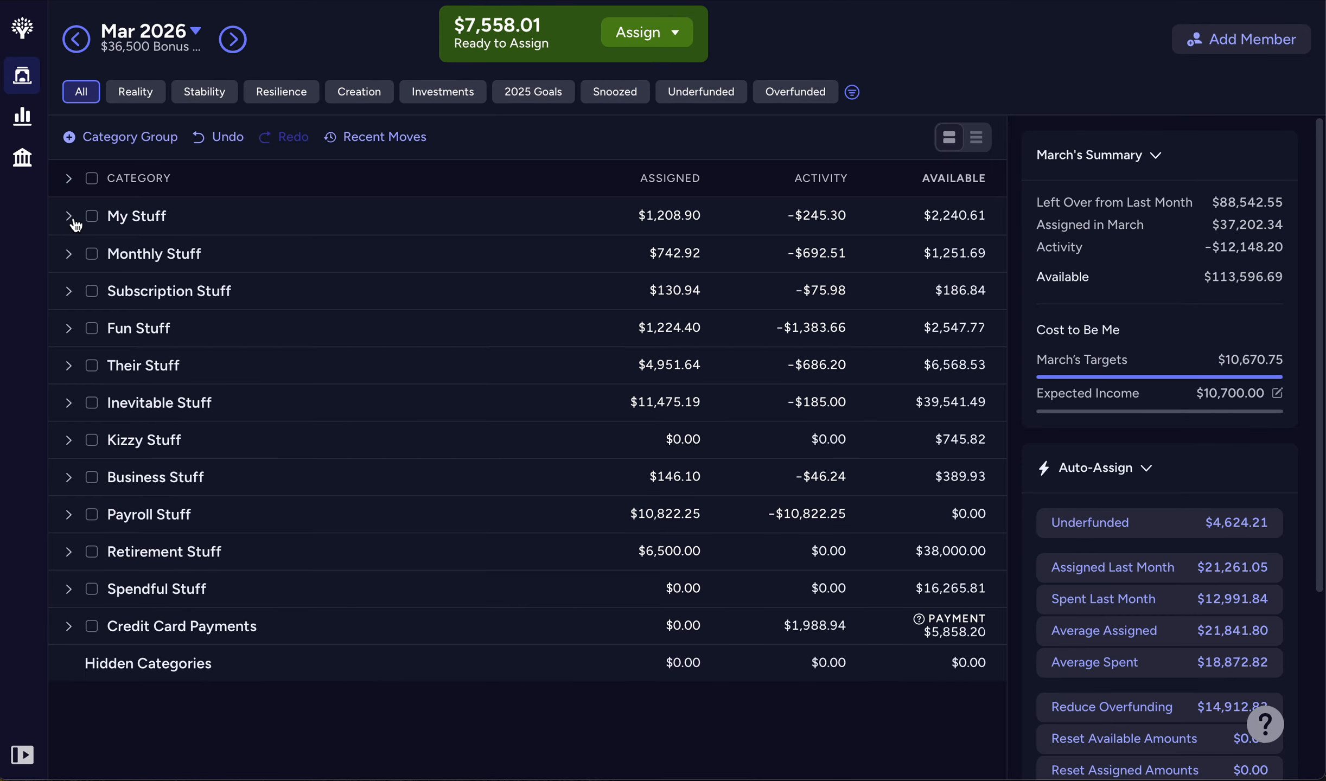
pyautogui.click(68, 364)
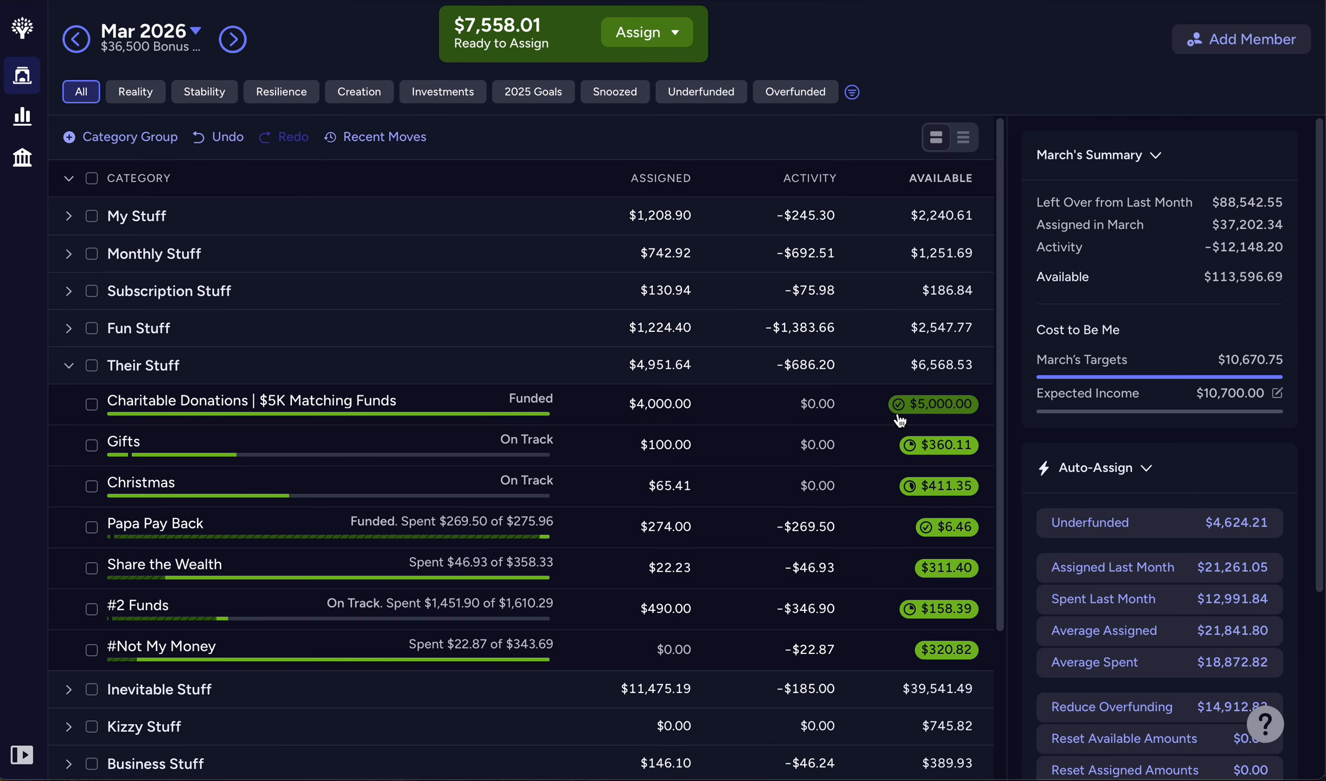
pyautogui.moveTo(903, 417)
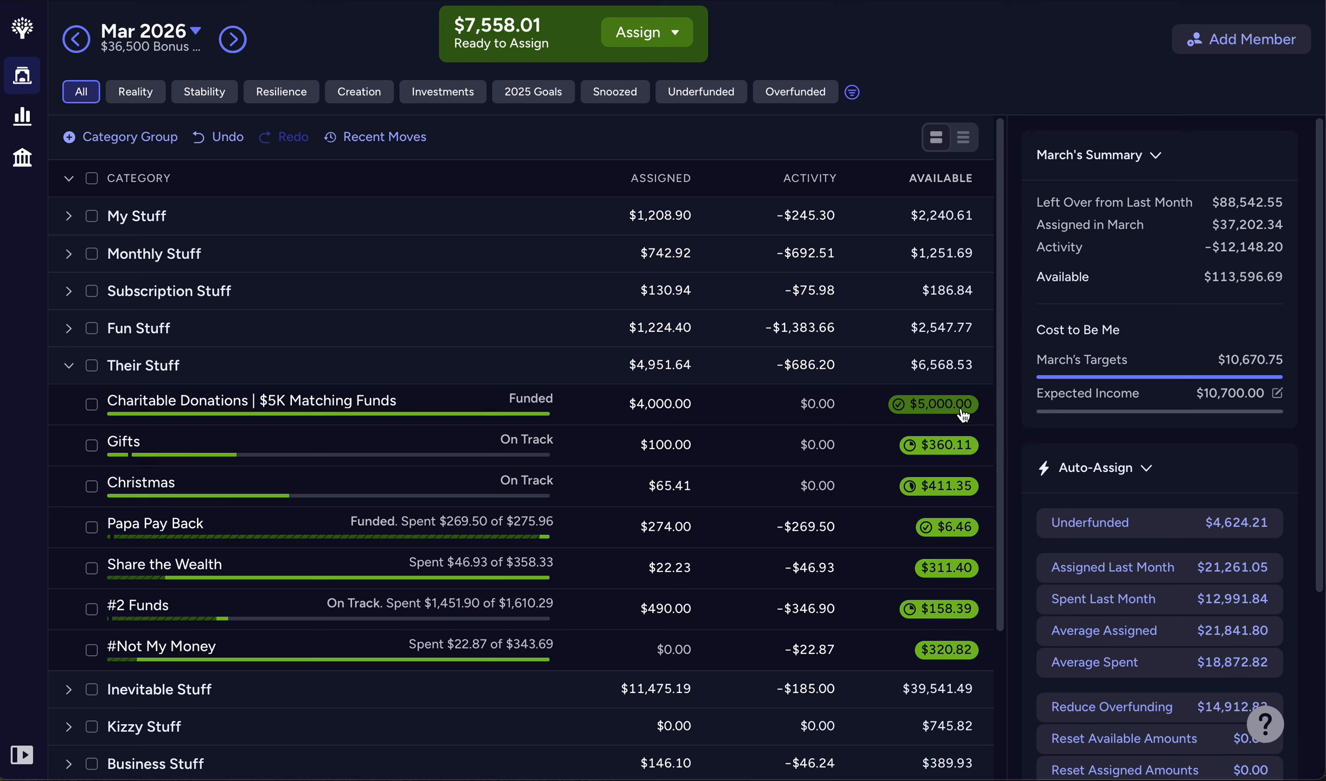
pyautogui.click(69, 367)
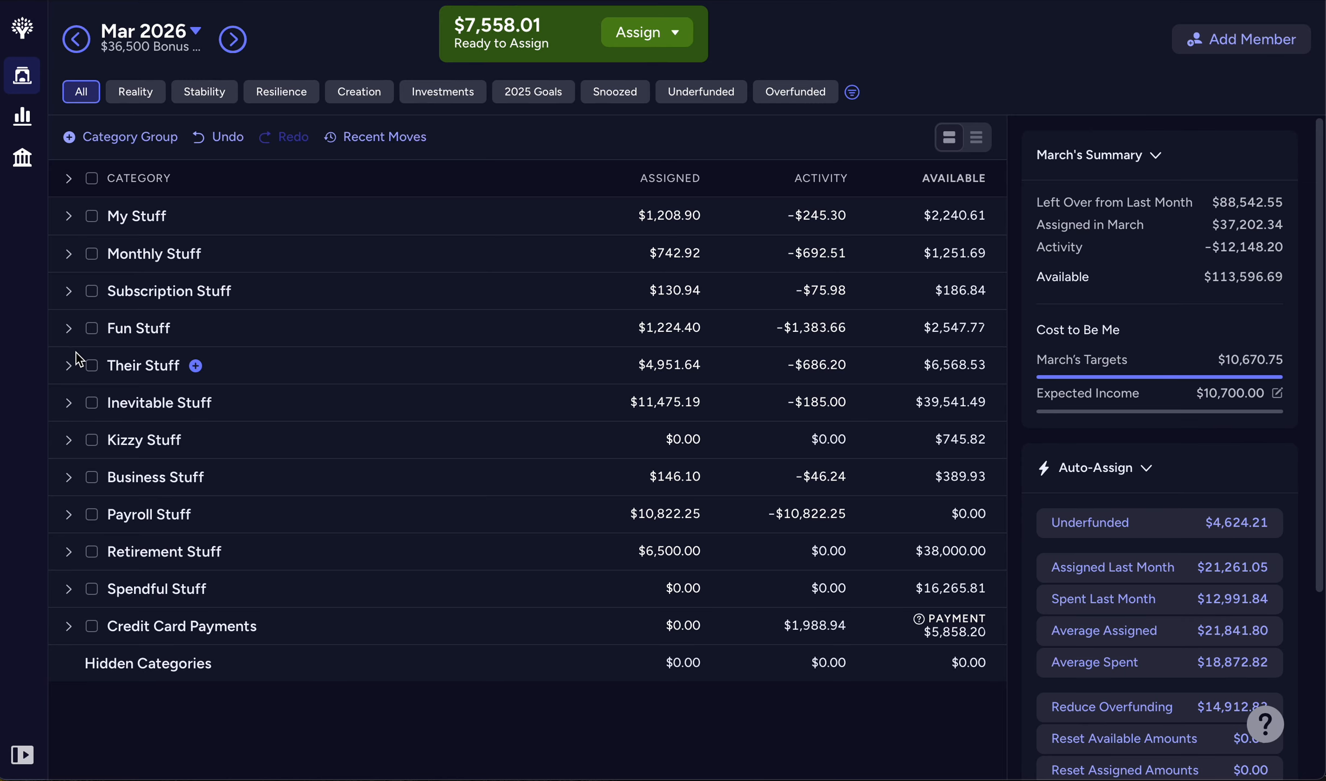
pyautogui.click(69, 329)
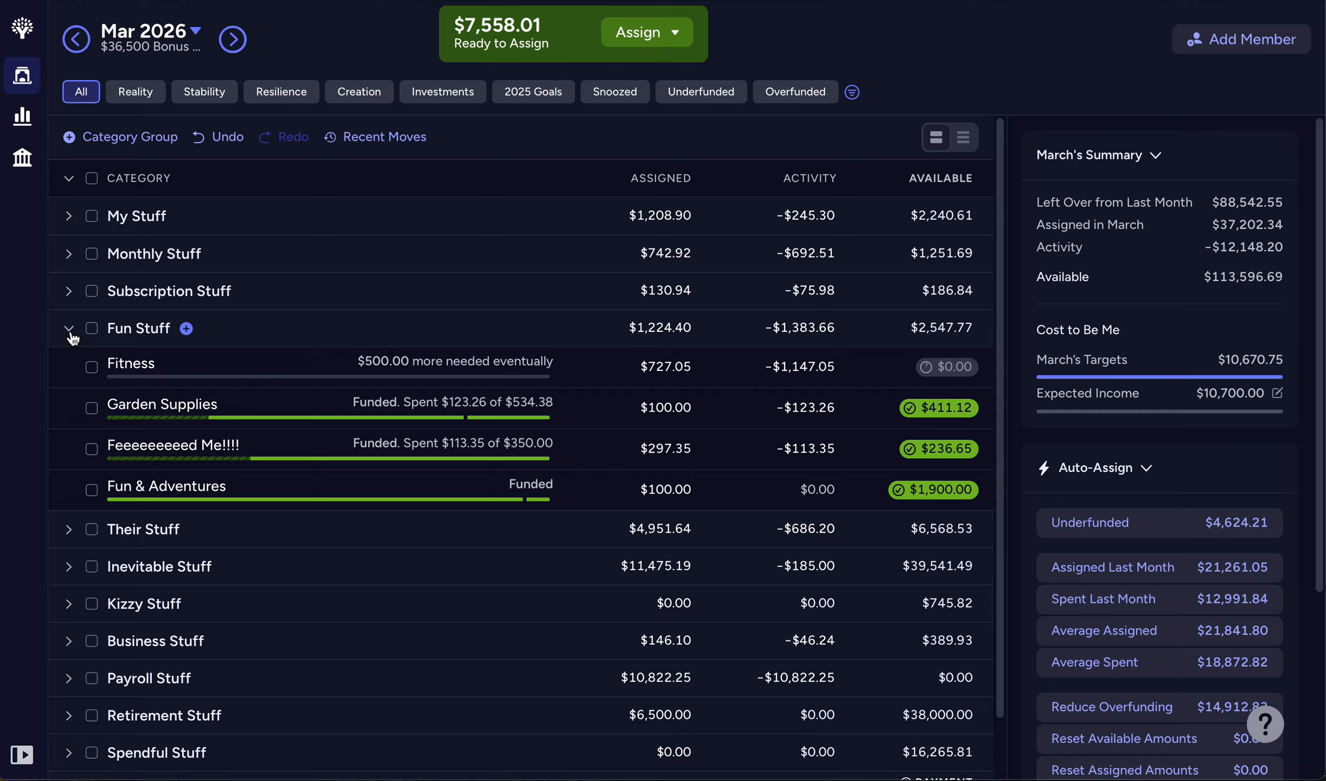
# Switch to April 2026 and auto-assign the underfunded amounts to all My Stuff categories, leaving the group deselected and collapsed.
pyautogui.click(235, 42)
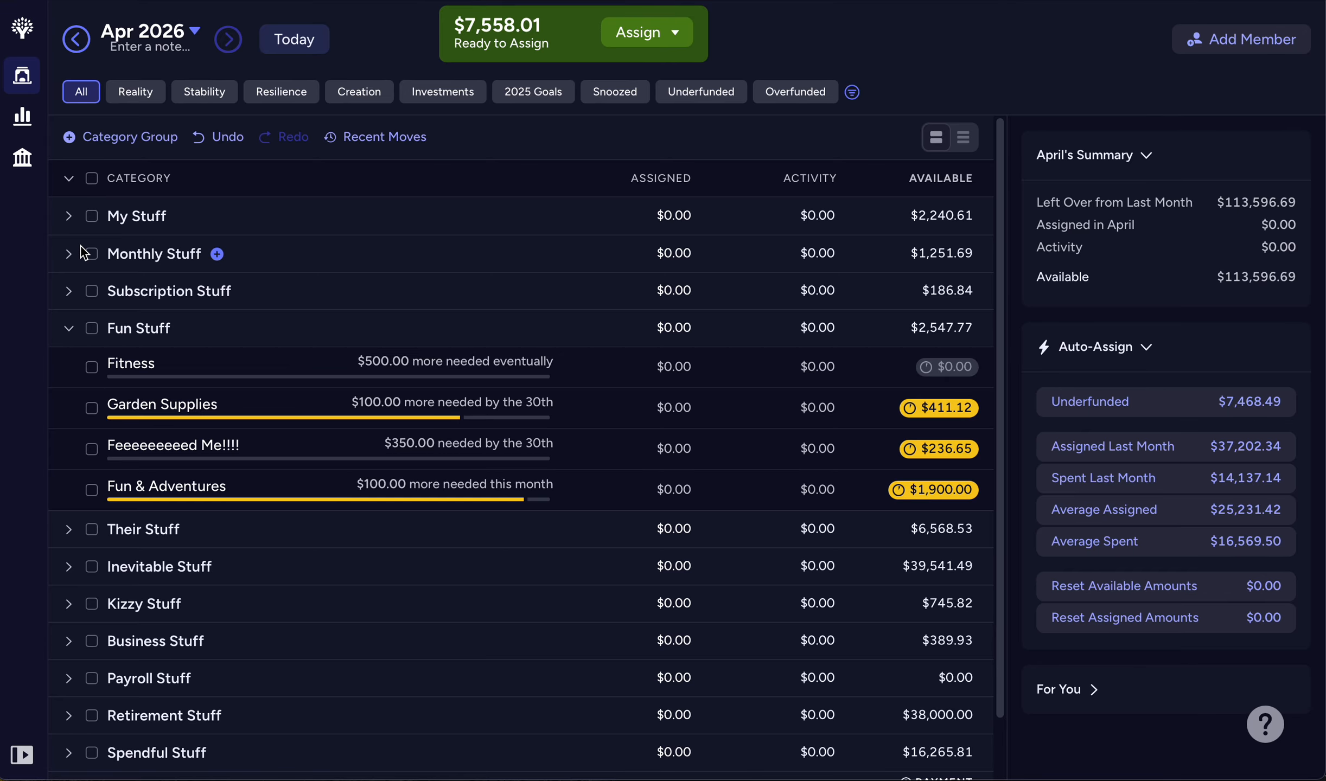
pyautogui.click(68, 217)
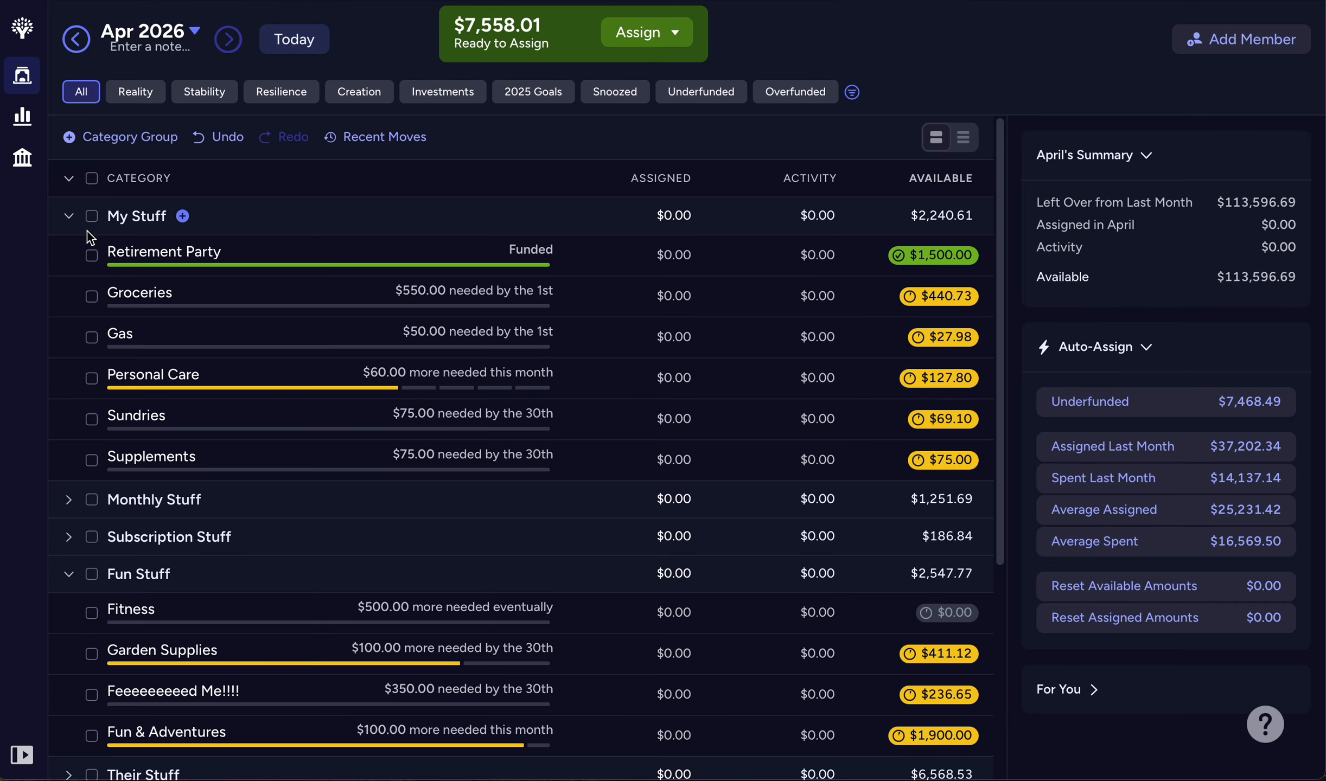
pyautogui.click(91, 217)
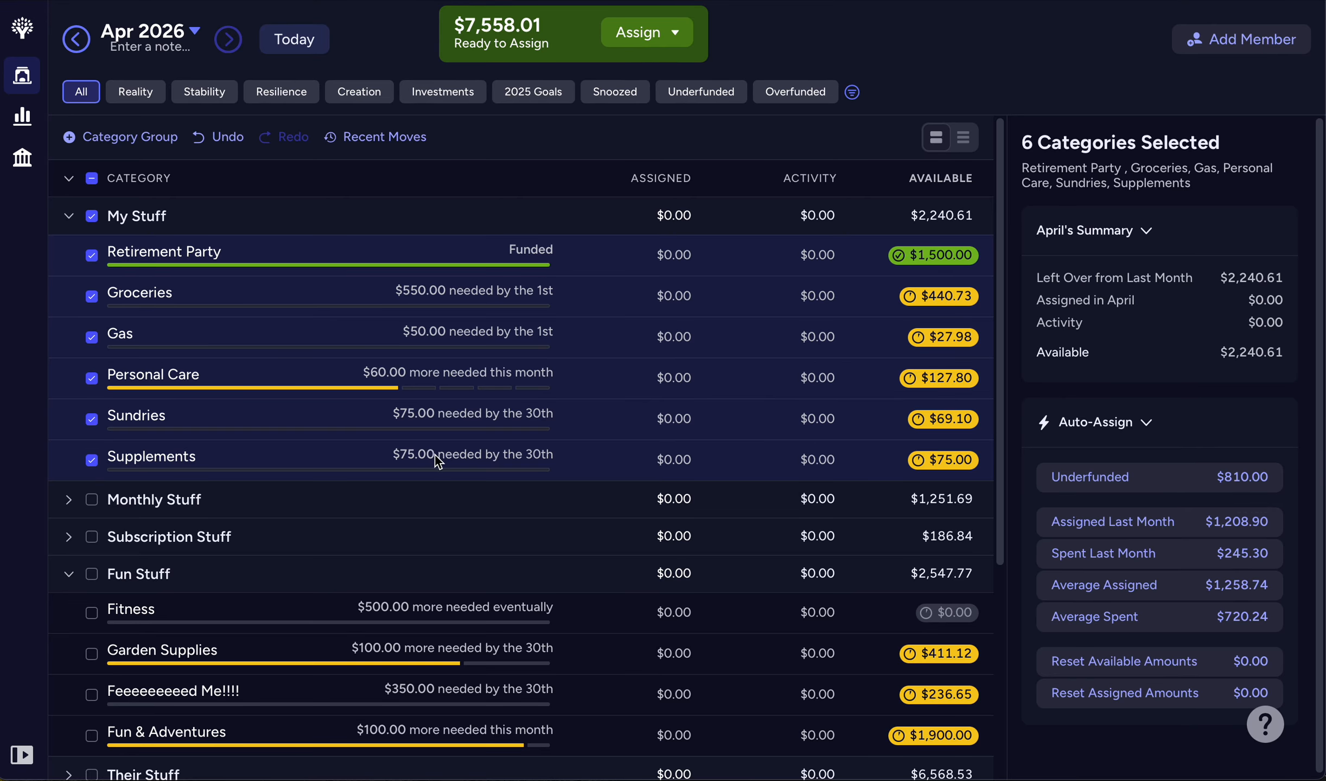
pyautogui.click(1163, 486)
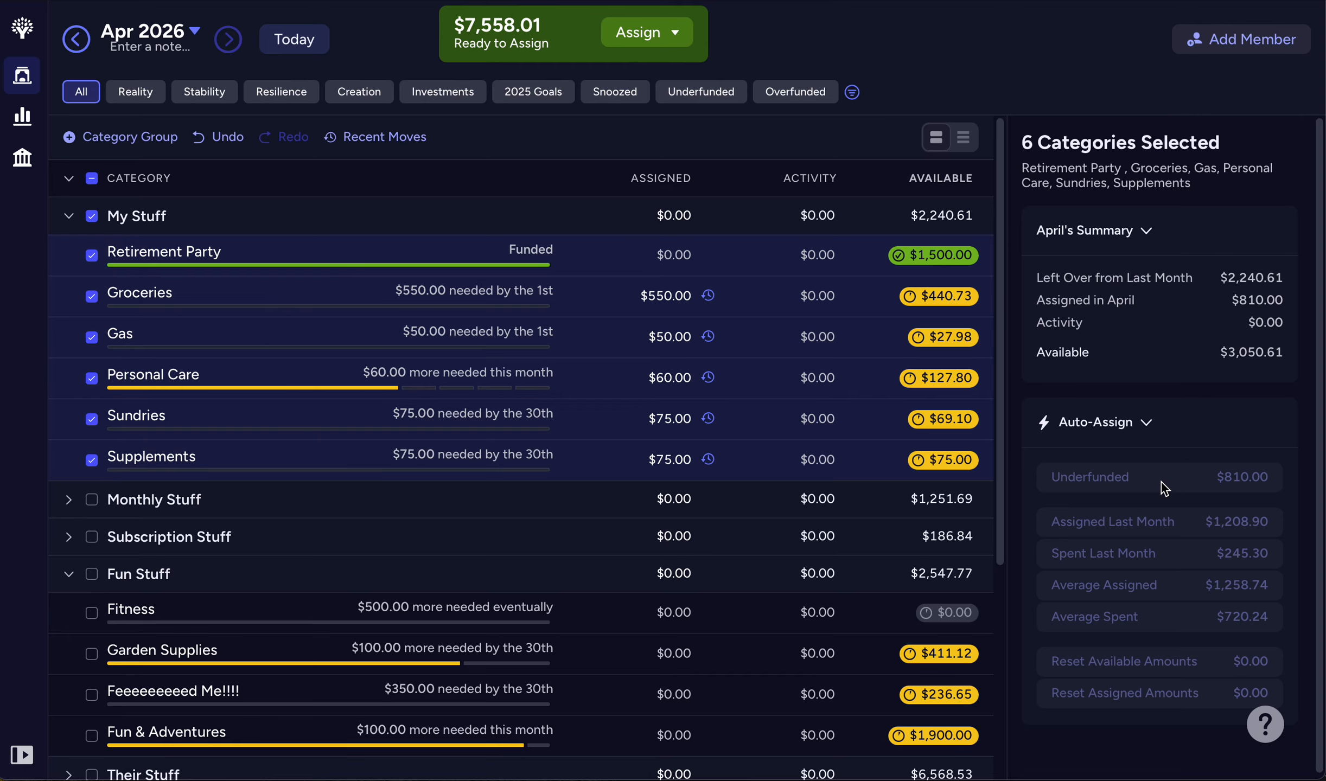
pyautogui.click(93, 218)
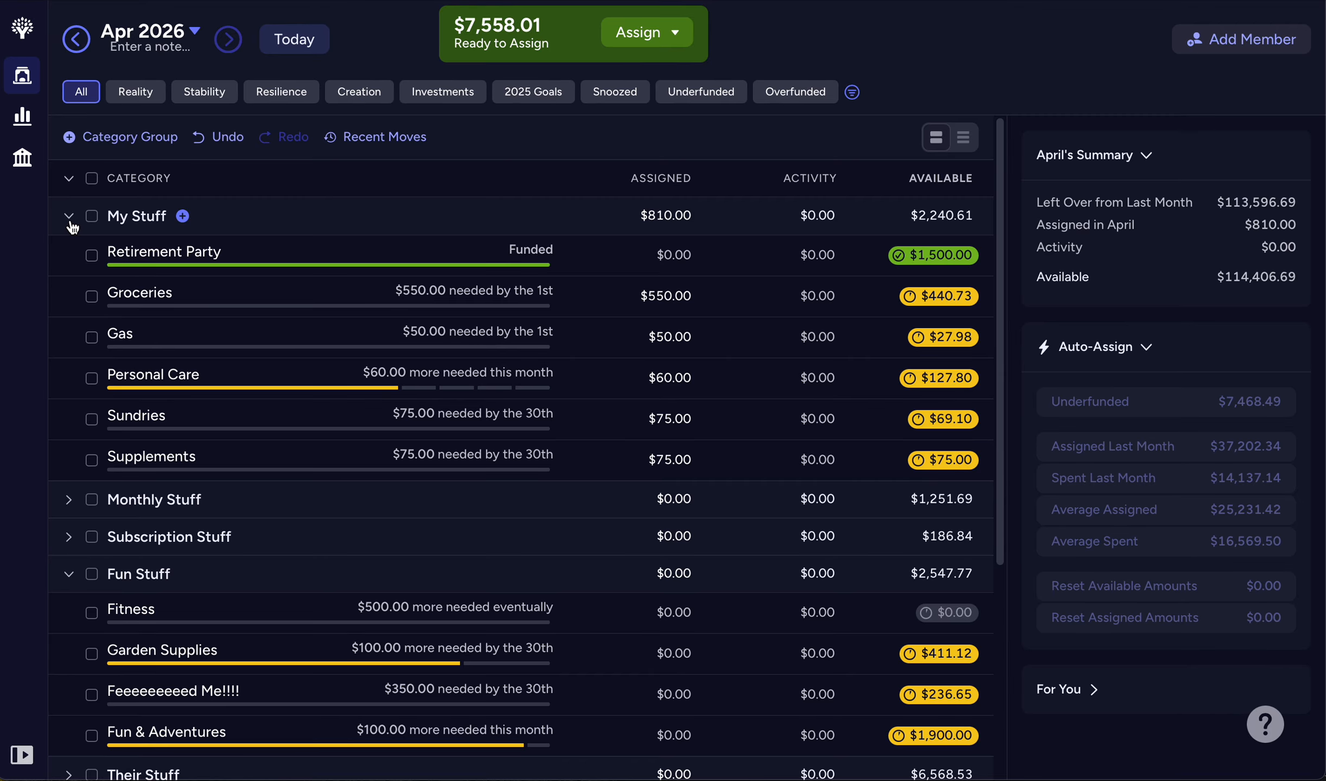
pyautogui.click(73, 218)
# Auto-assign the underfunded amounts to all Monthly Stuff categories for April.
pyautogui.click(69, 255)
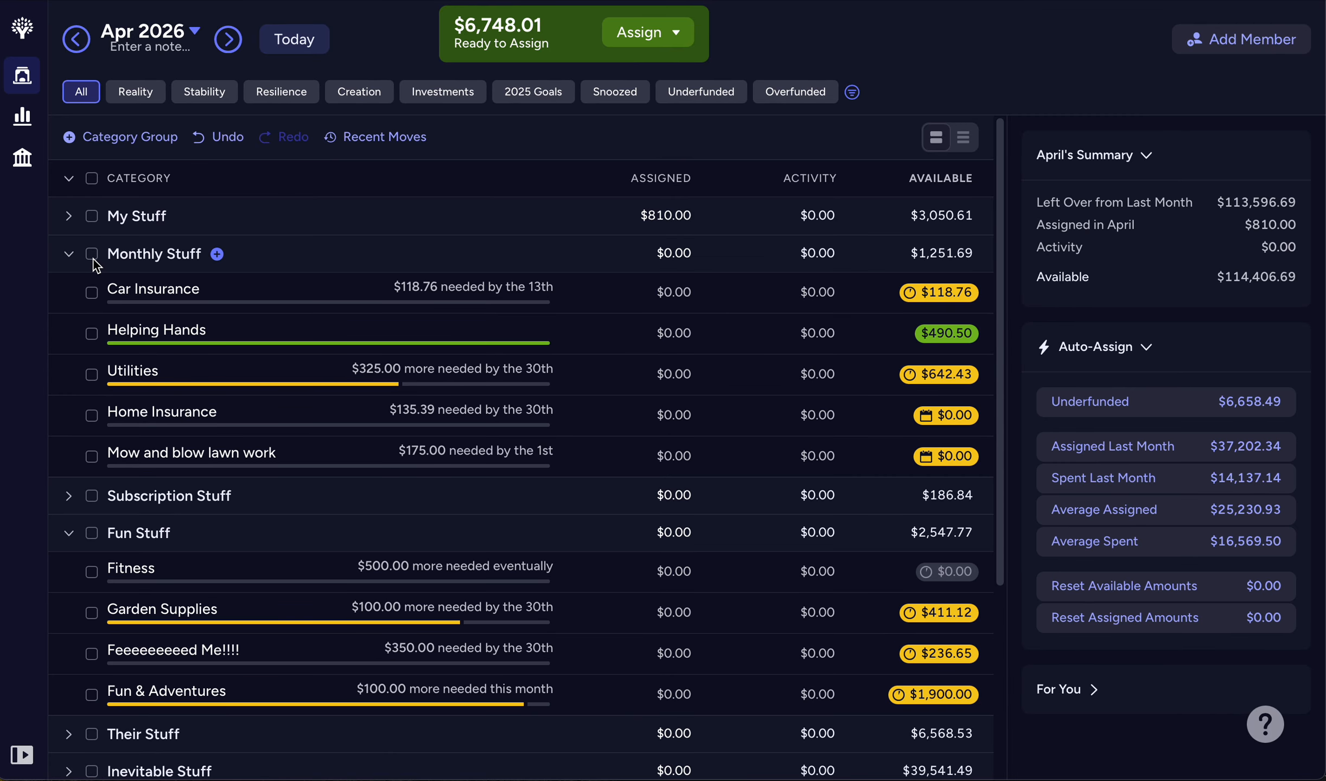
pyautogui.click(92, 254)
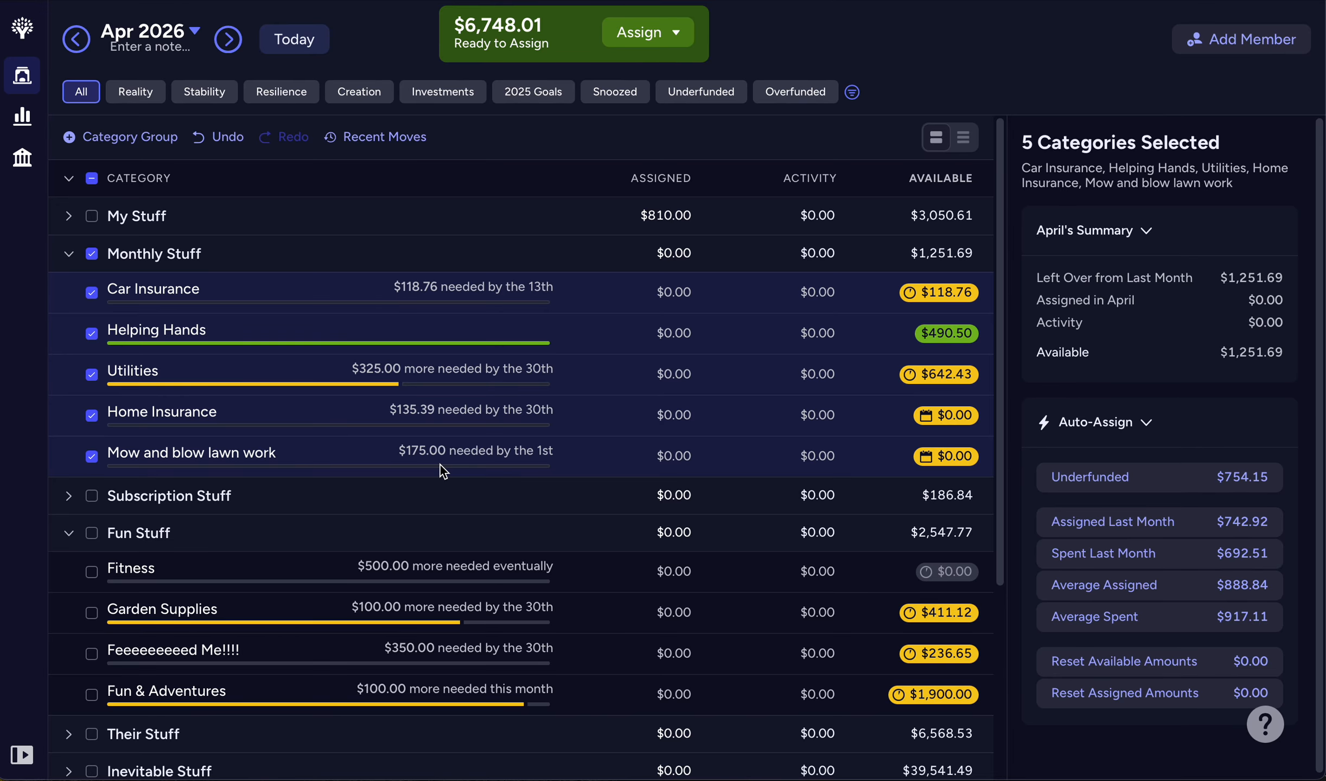
pyautogui.click(1079, 480)
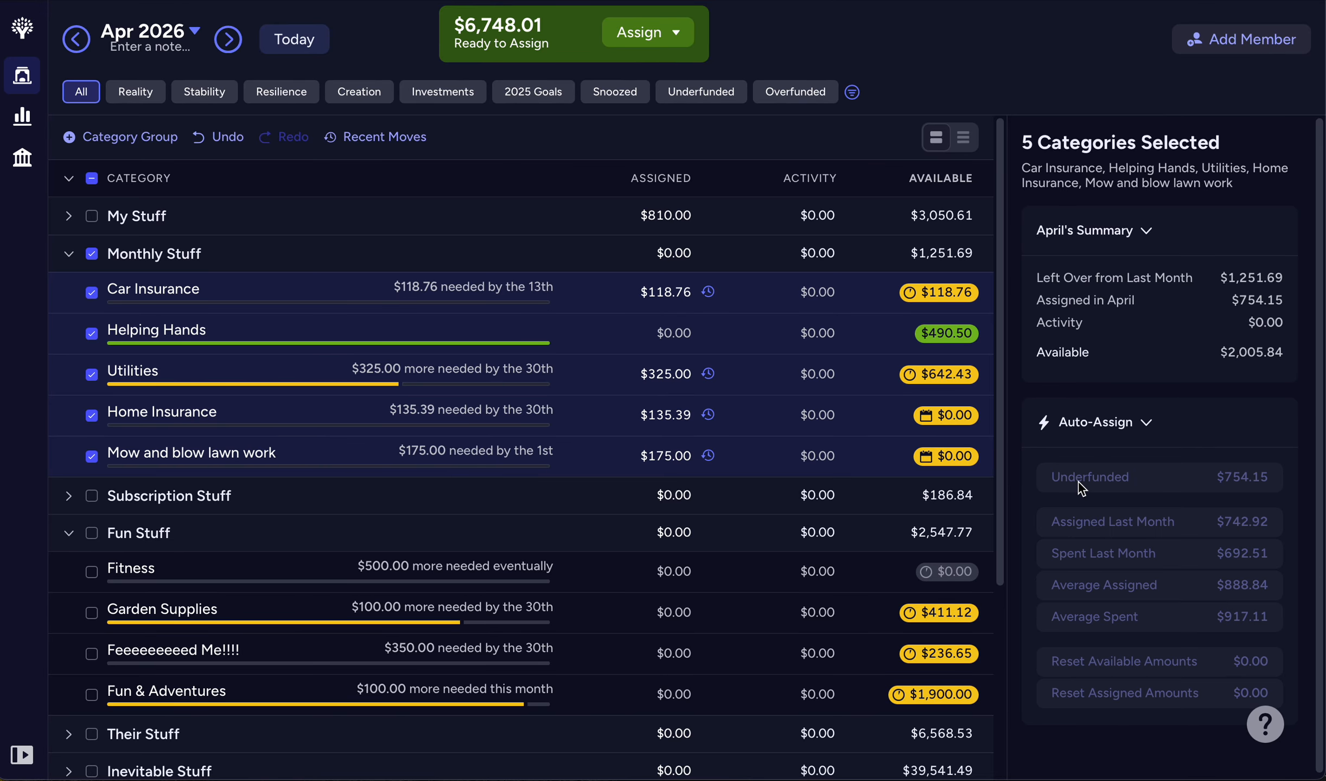
# Assign $9.50 to Helping Hands for April, deselect it, and collapse Monthly Stuff.
pyautogui.click(648, 334)
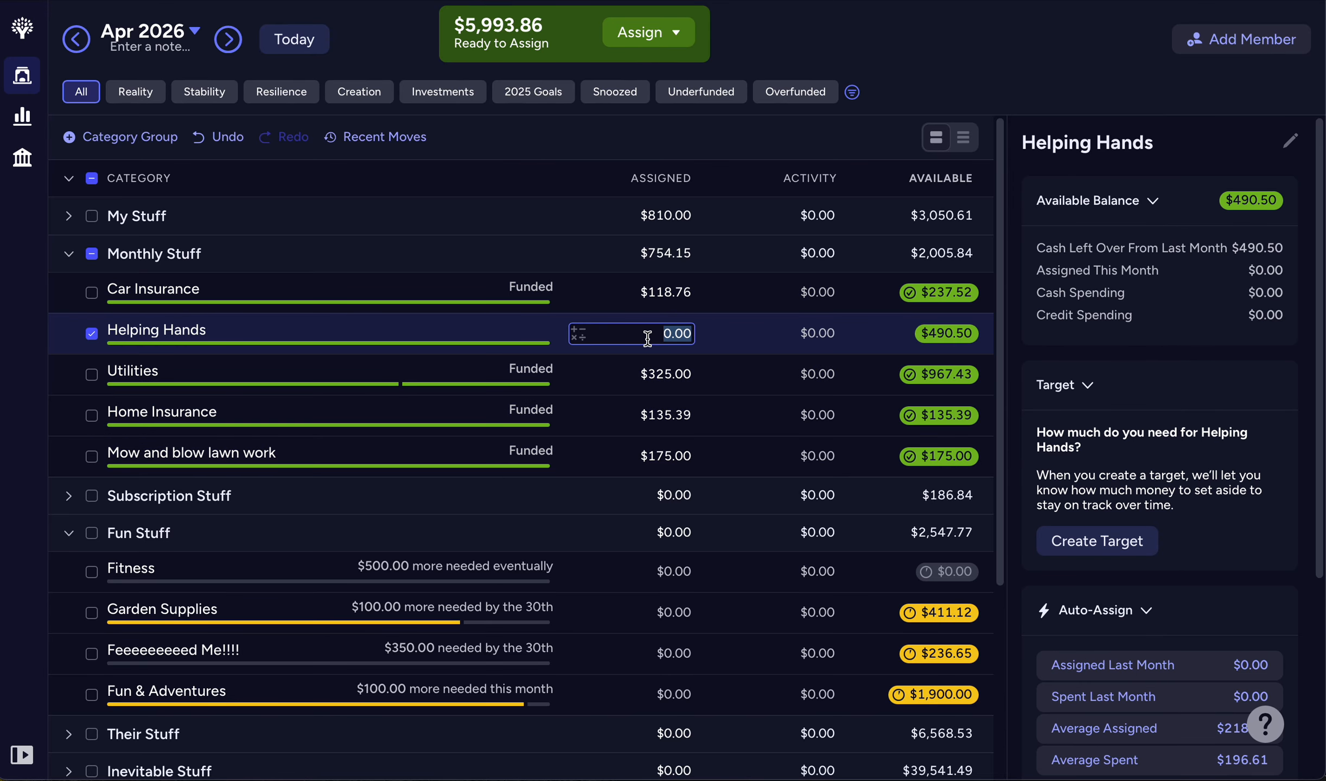
pyautogui.write('9.5')
pyautogui.press('Return')
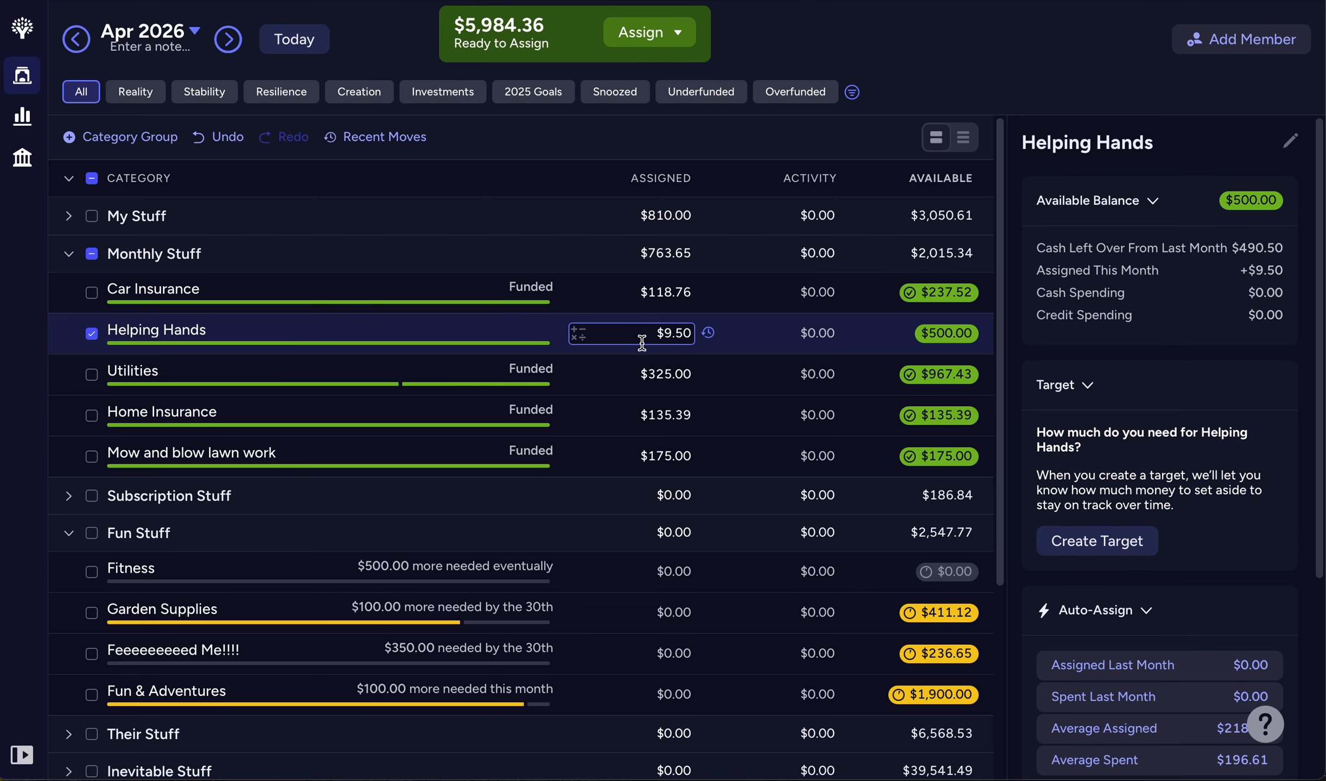
pyautogui.click(91, 334)
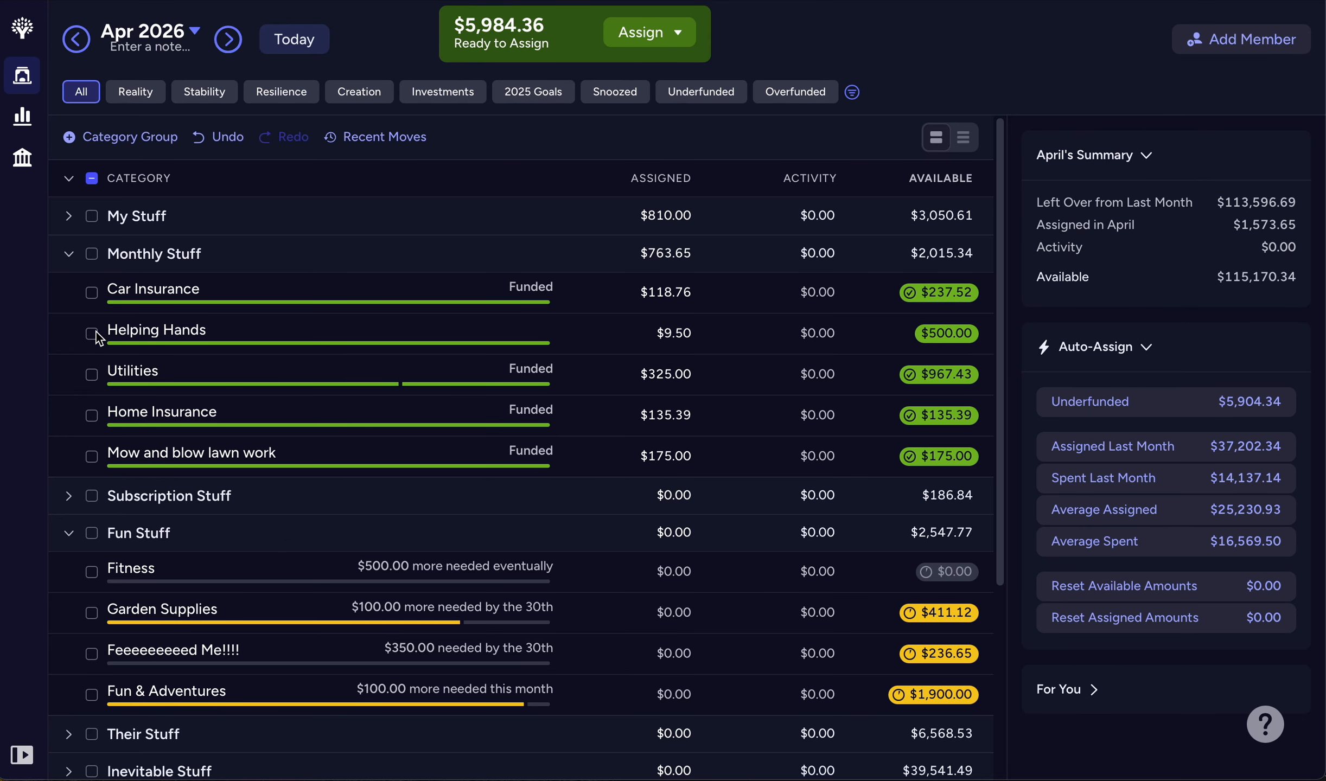
pyautogui.click(69, 255)
# Auto-assign the underfunded amounts to all Subscription Stuff categories for April, leaving the group deselected and collapsed.
pyautogui.click(68, 293)
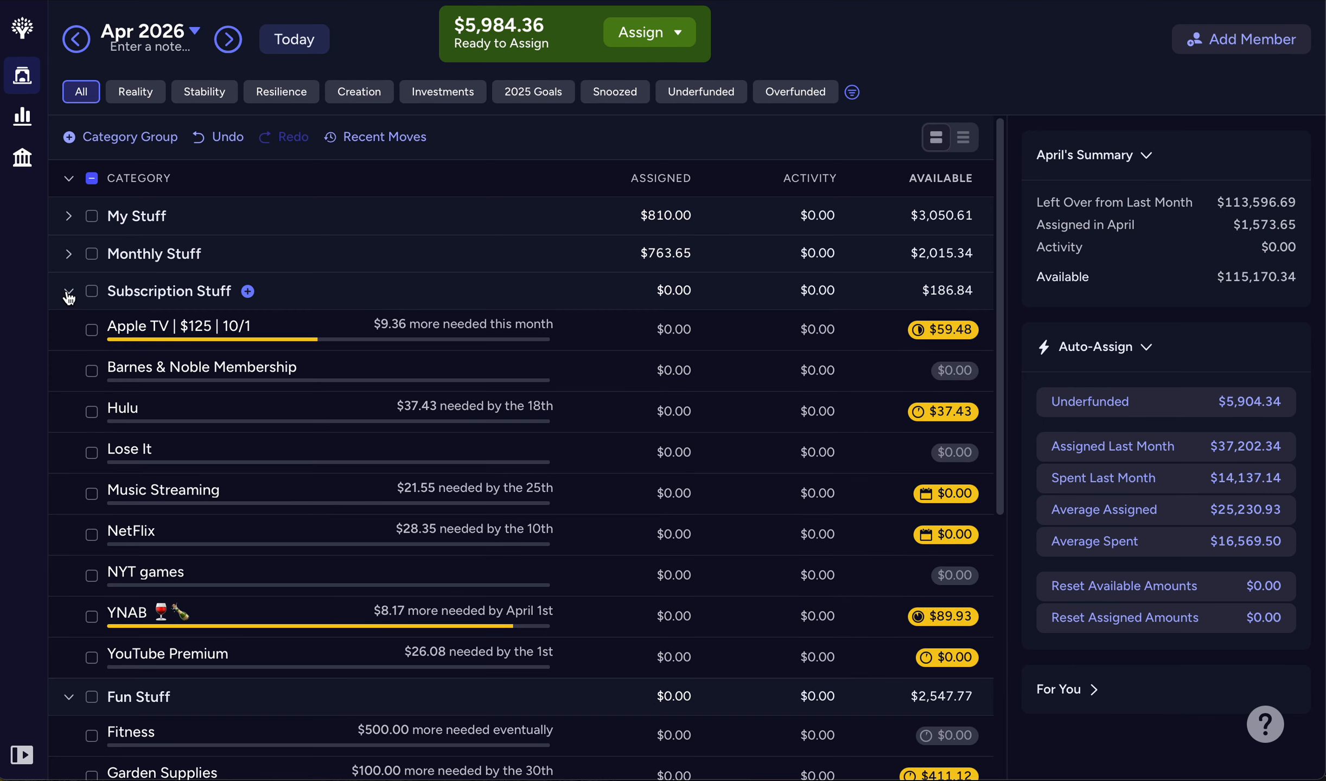
pyautogui.click(92, 292)
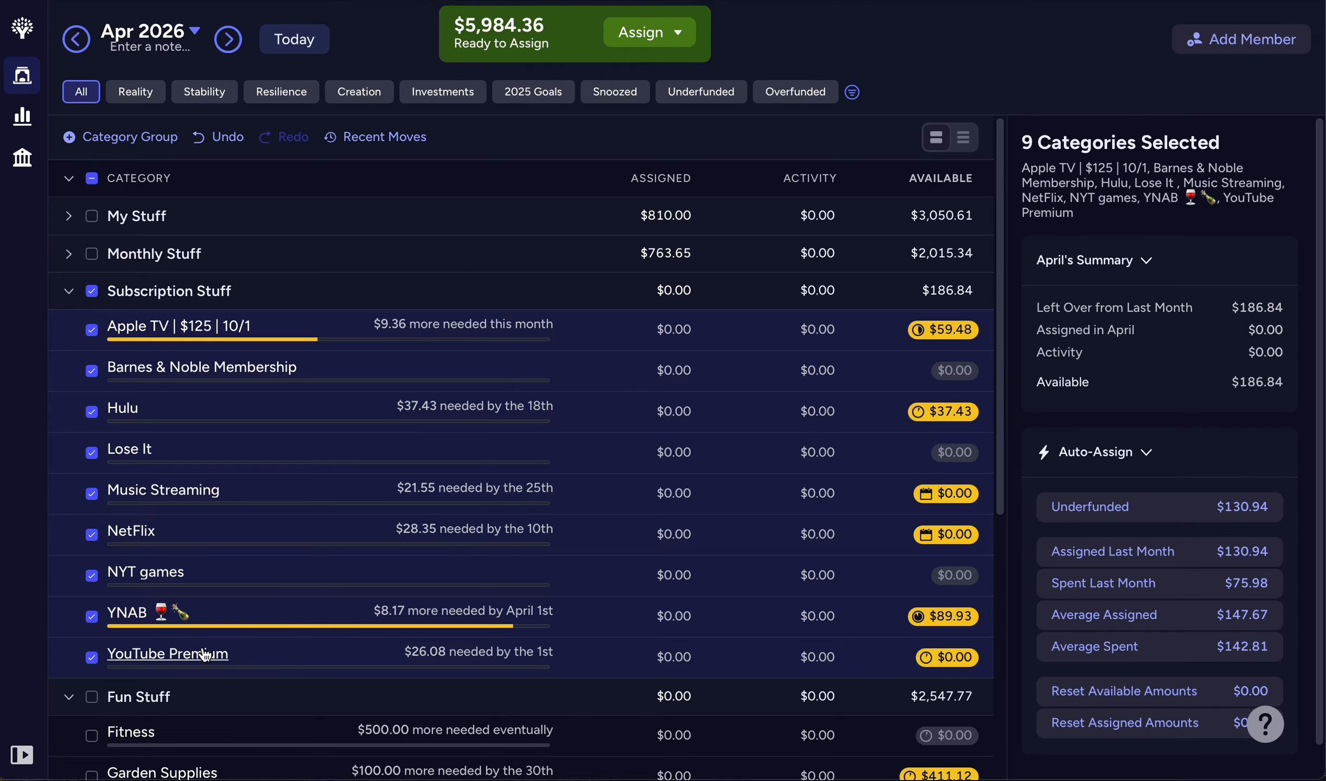
pyautogui.click(1176, 508)
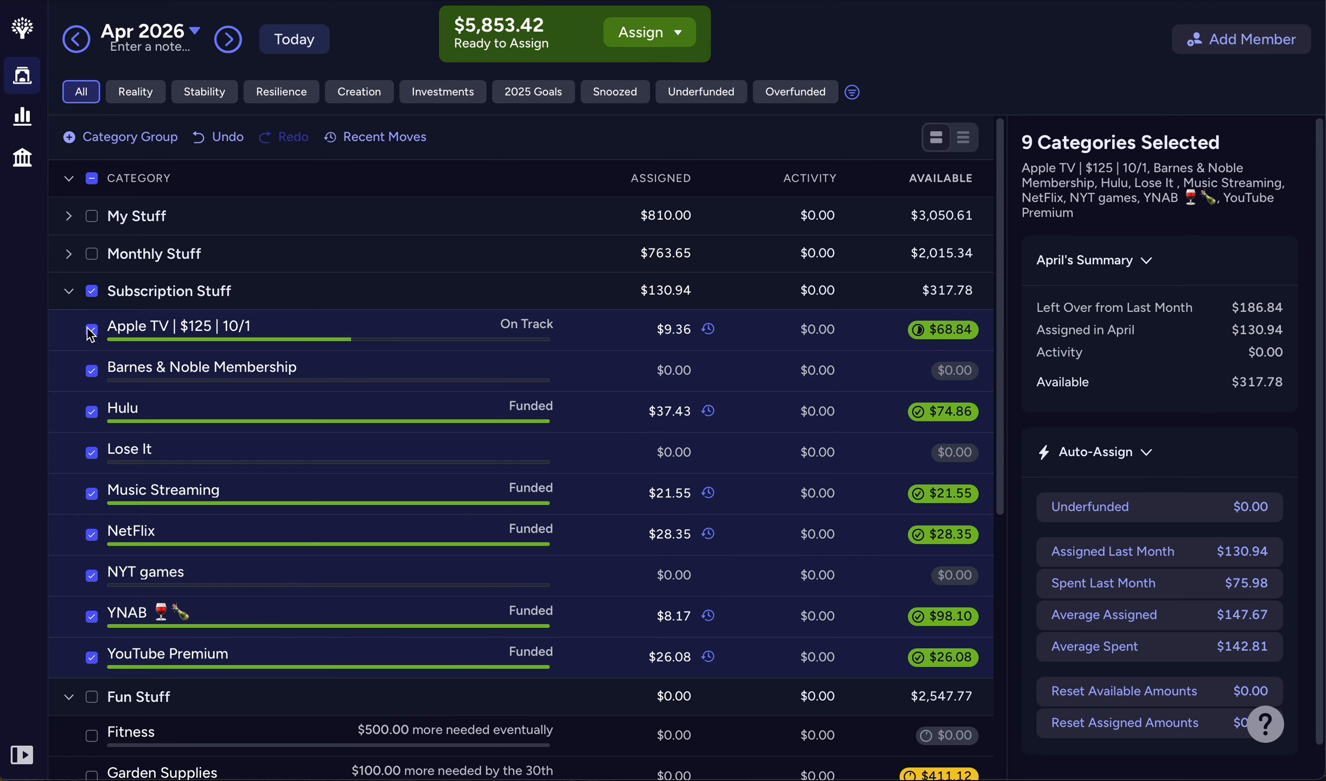
pyautogui.click(87, 293)
pyautogui.click(69, 292)
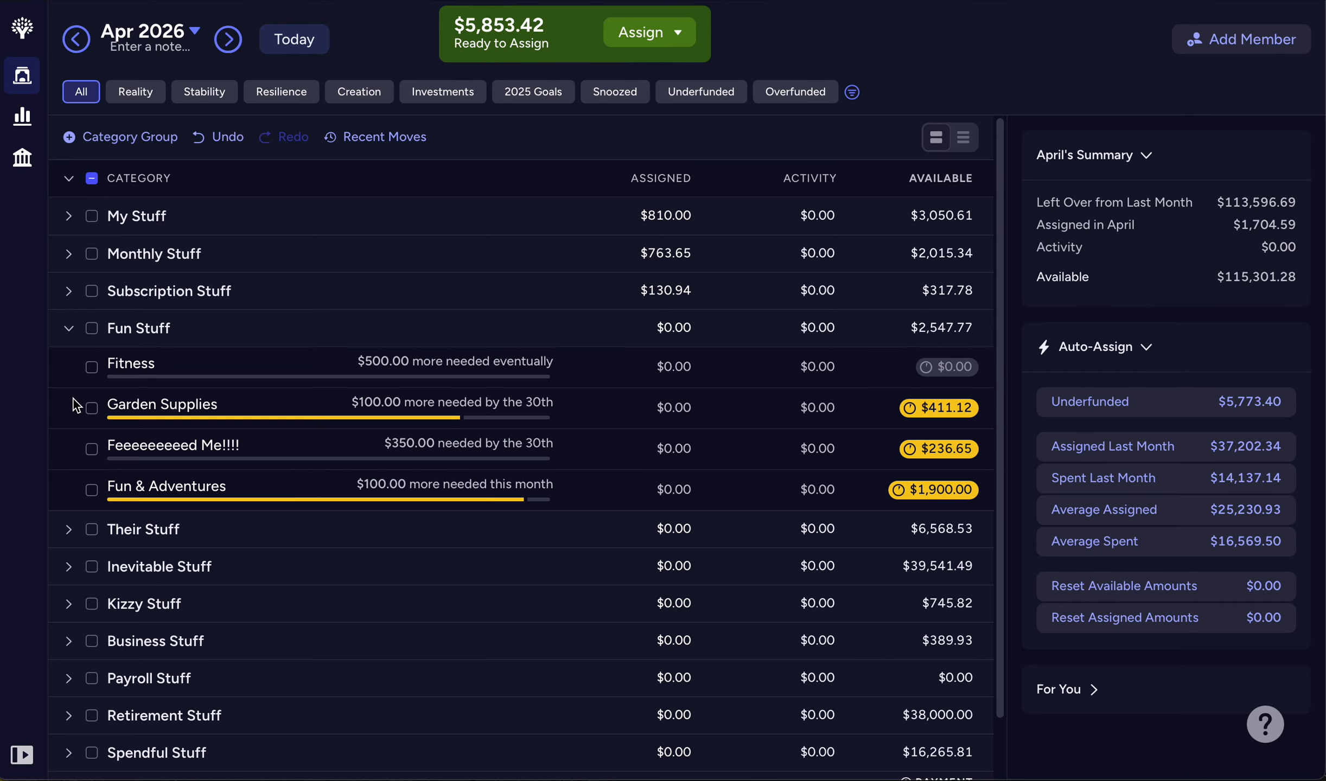
# Auto-assign the underfunded amounts to all Fun Stuff categories for April, leaving the group deselected and collapsed.
pyautogui.click(92, 329)
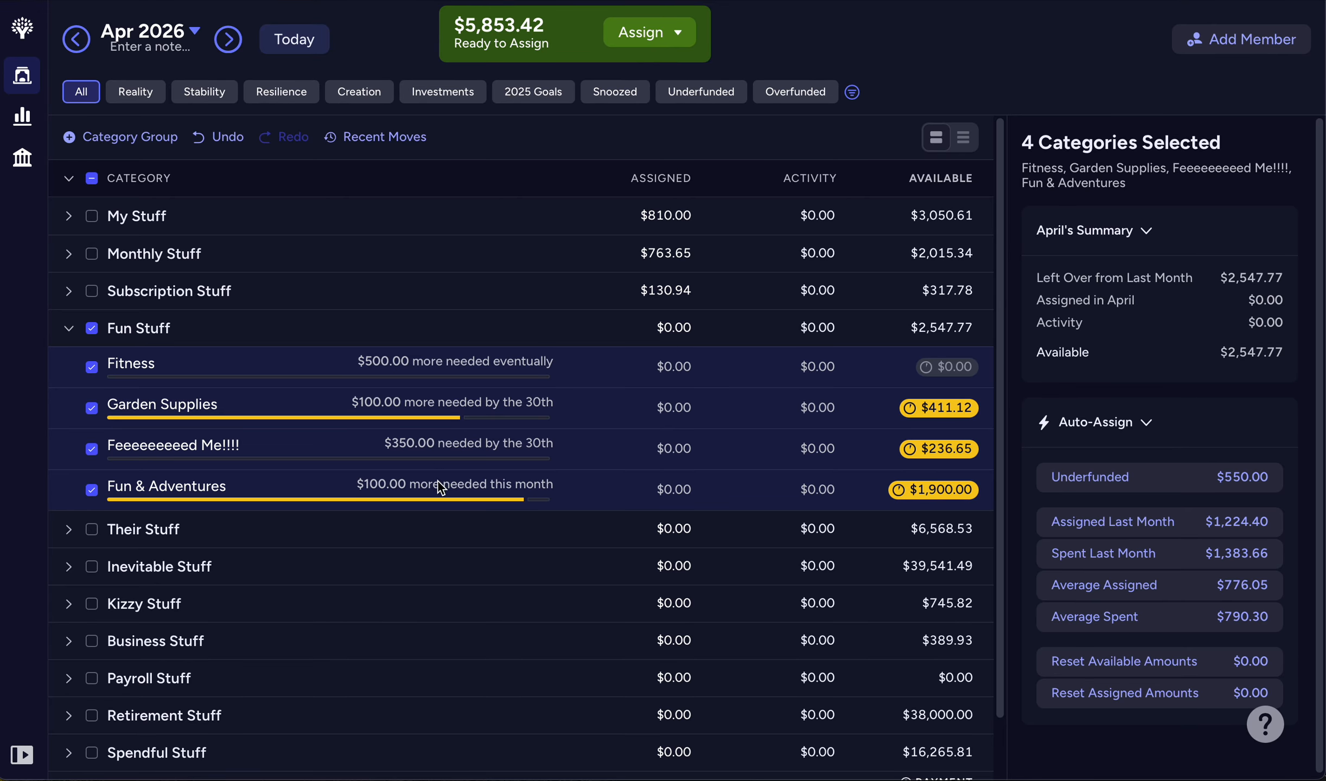
pyautogui.click(1107, 485)
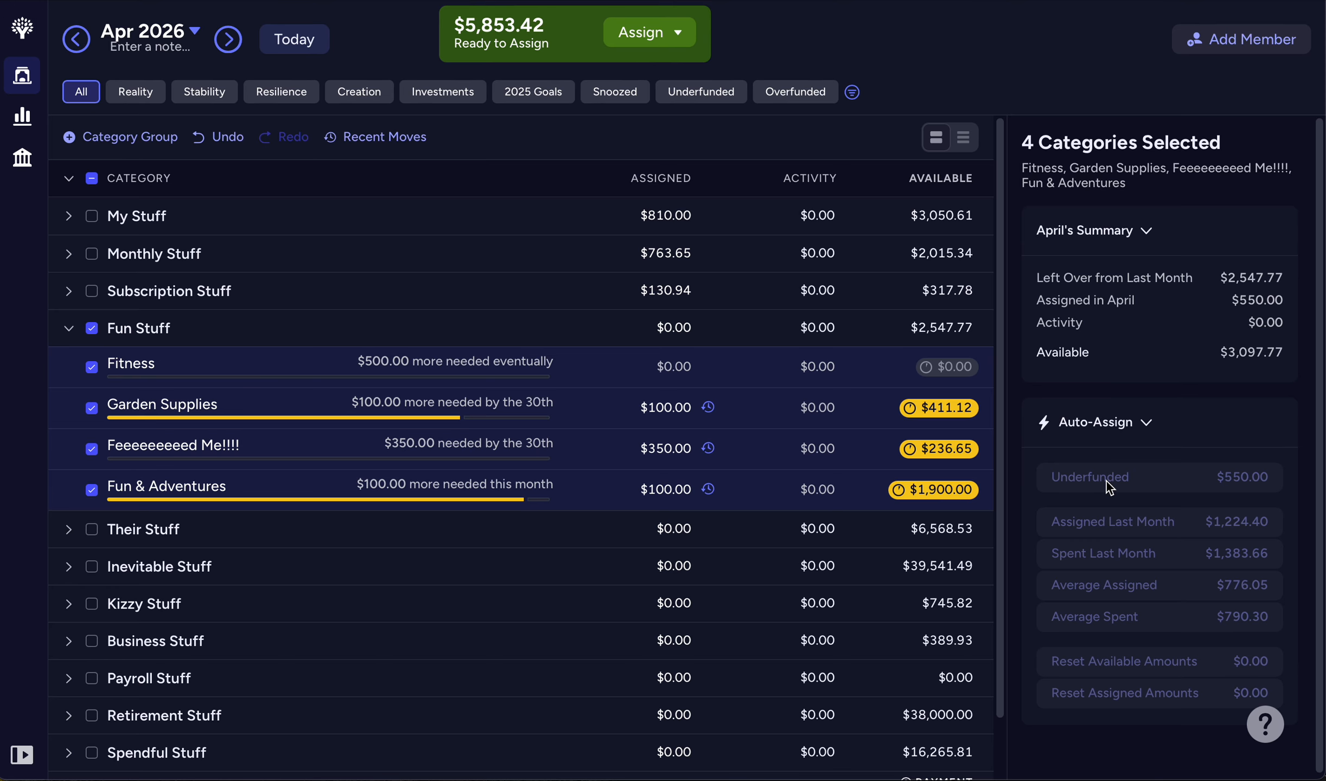
pyautogui.click(92, 330)
pyautogui.click(69, 329)
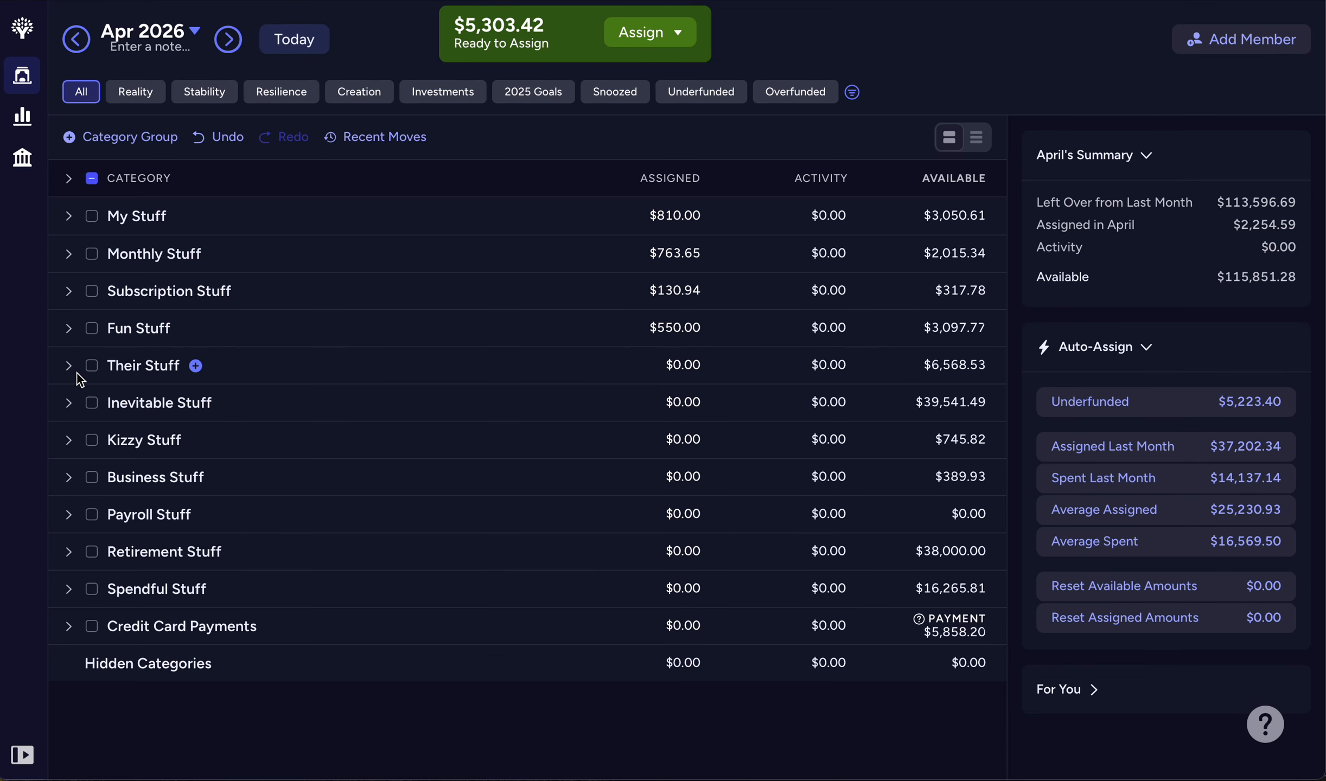
# Expand Their Stuff, check the Gifts target, and assign $900 to Gifts for April.
pyautogui.click(69, 367)
pyautogui.click(92, 365)
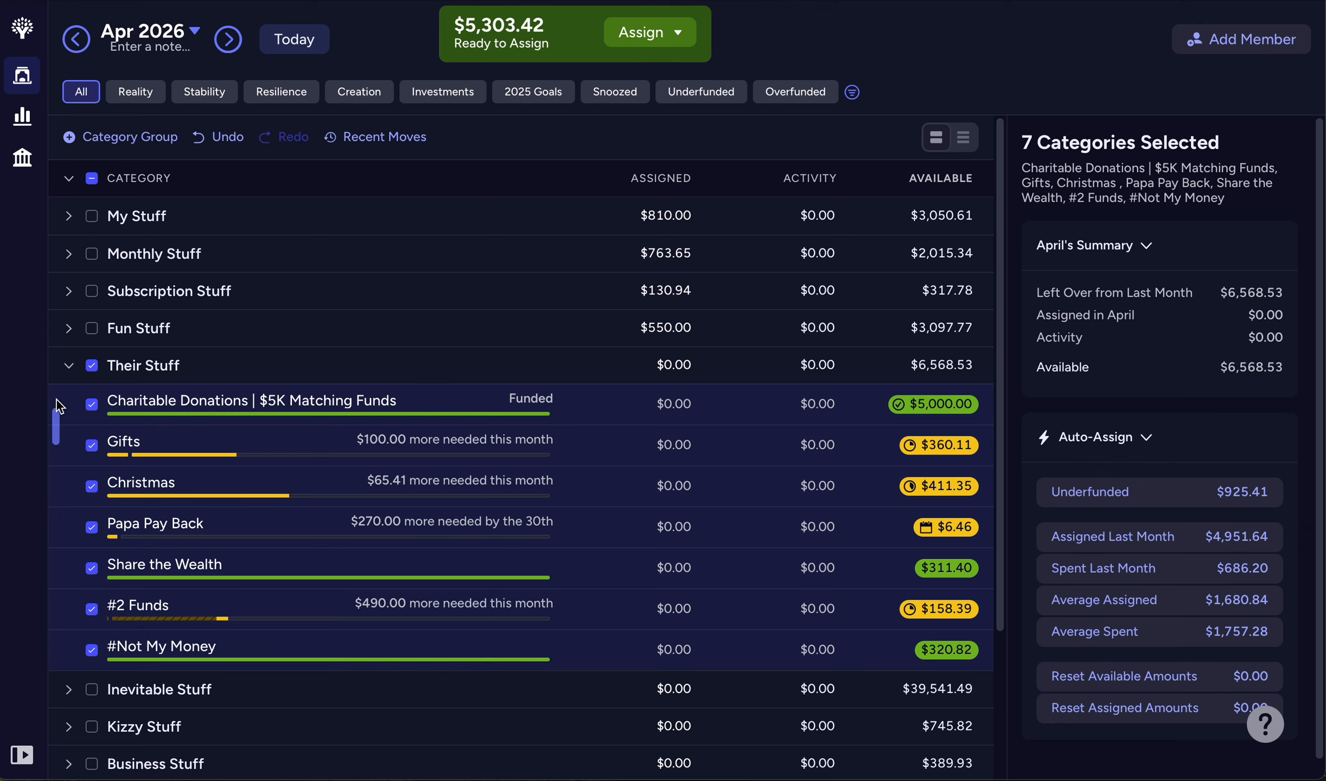
pyautogui.click(96, 369)
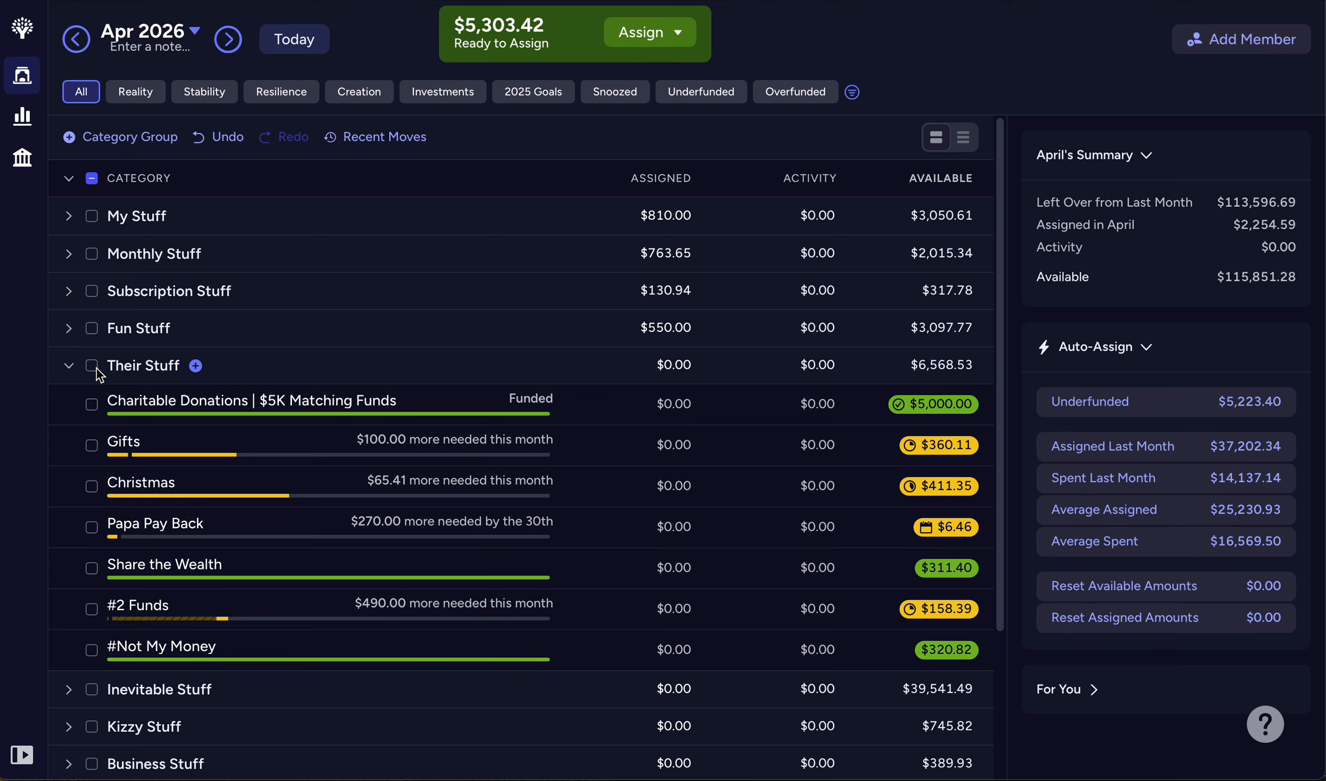
pyautogui.click(180, 449)
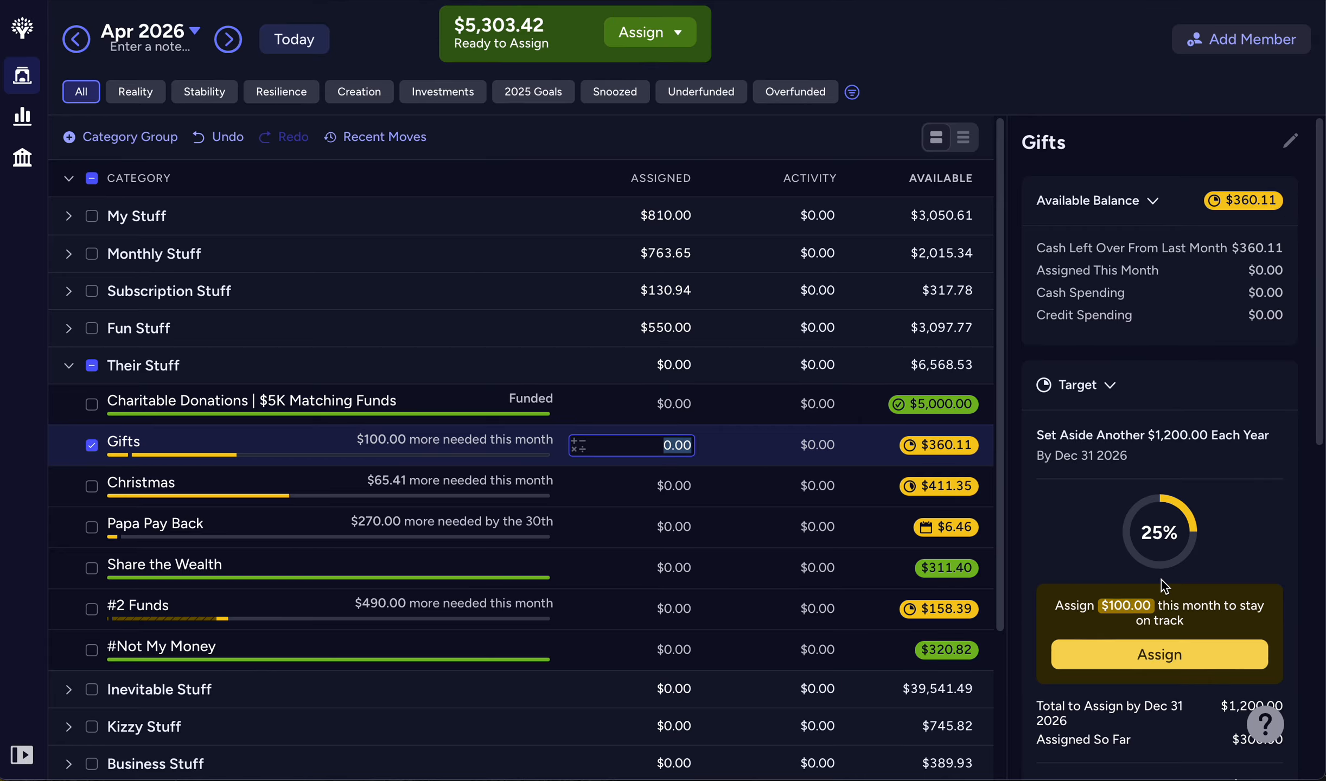
pyautogui.scroll(-3, 1162, 580)
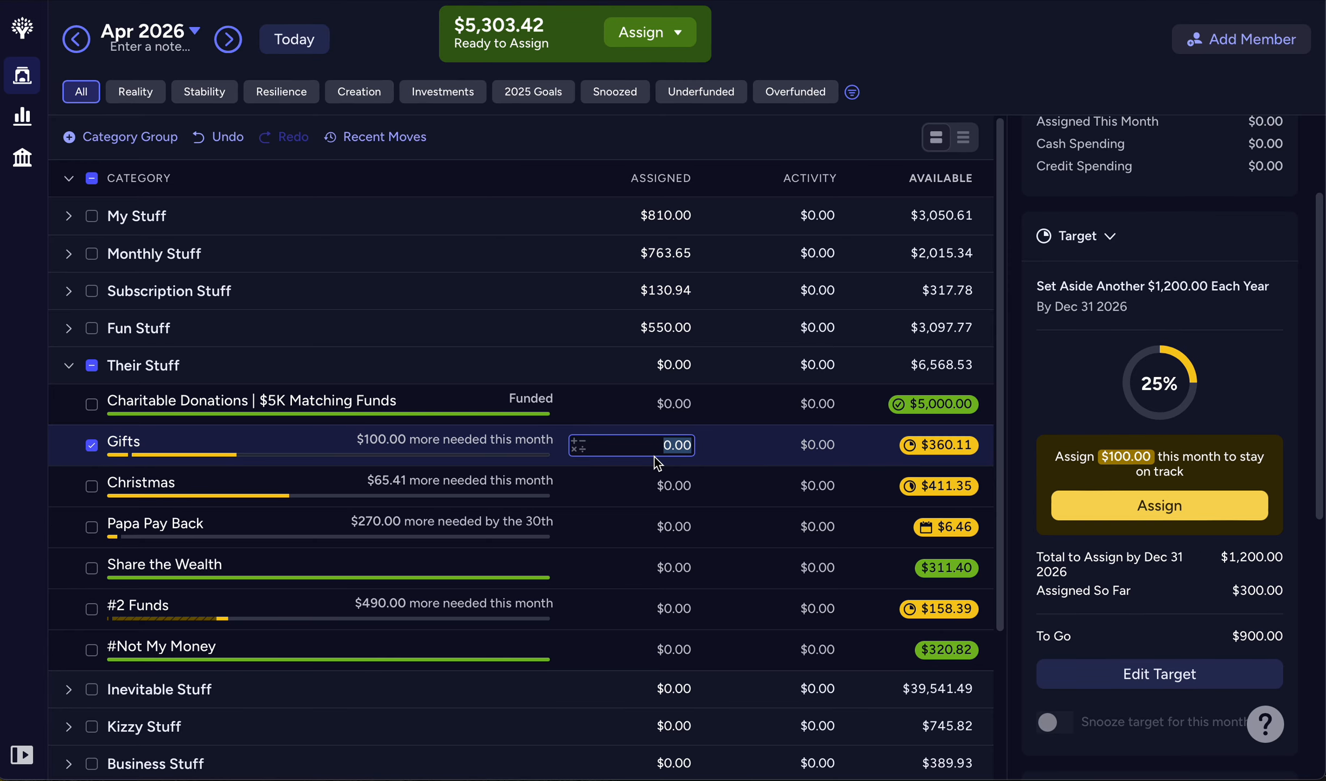
pyautogui.write('900')
pyautogui.press('Return')
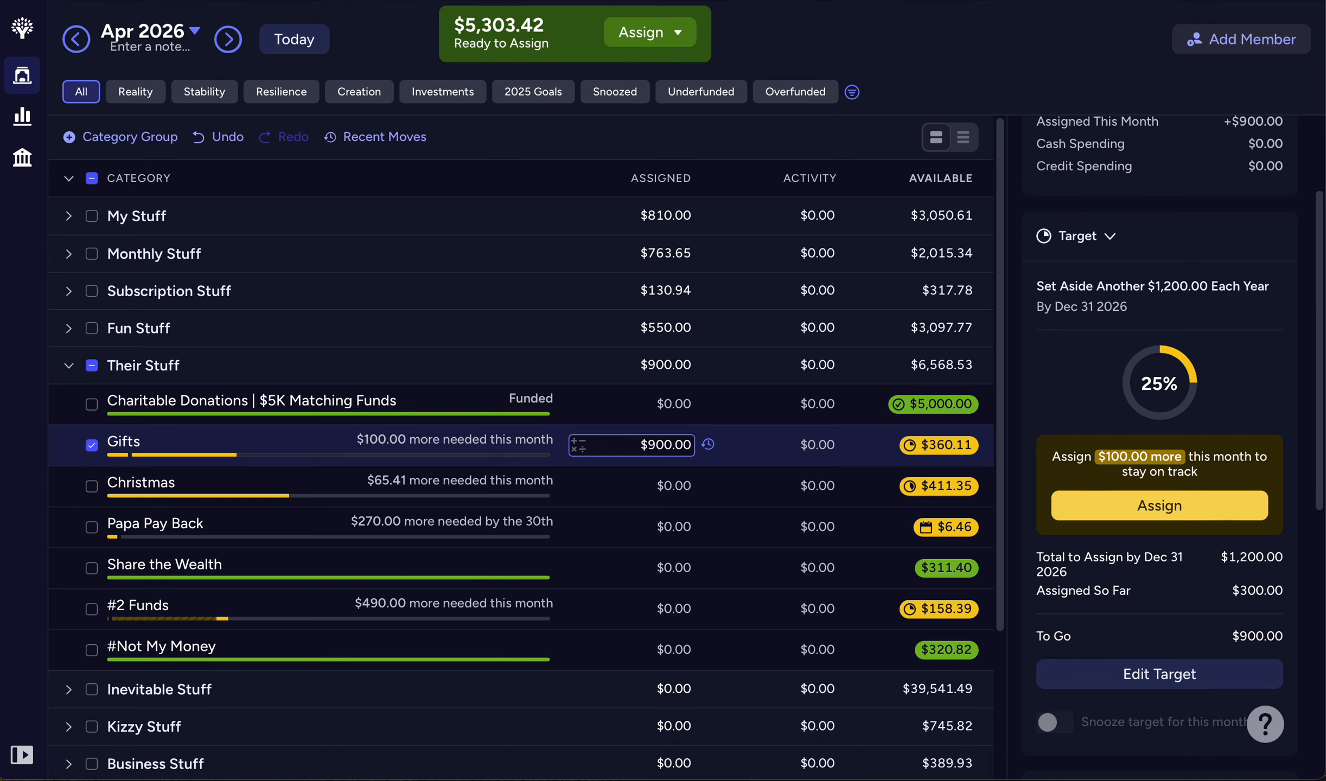
# Assign $588.65 to Christmas in Their Stuff for April and deselect the category.
pyautogui.click(641, 486)
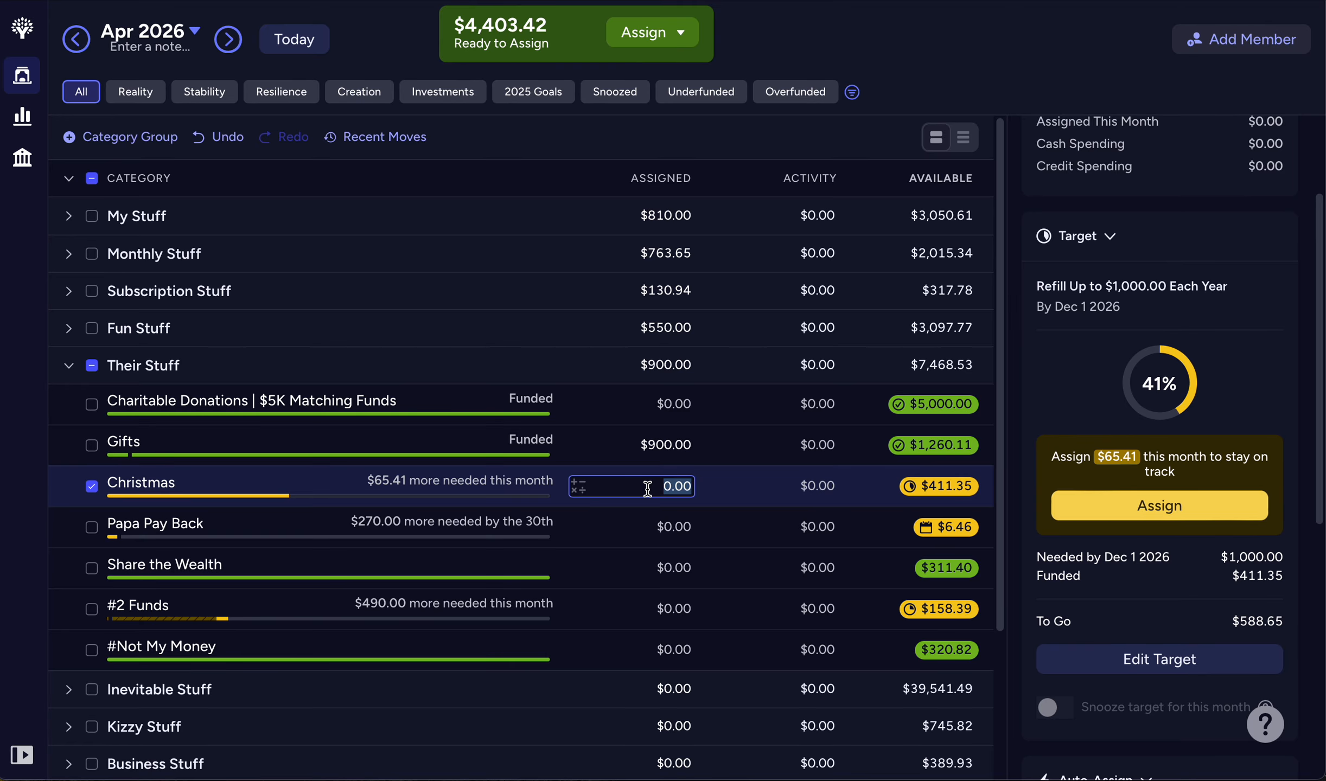
pyautogui.write('588.65')
pyautogui.press('Return')
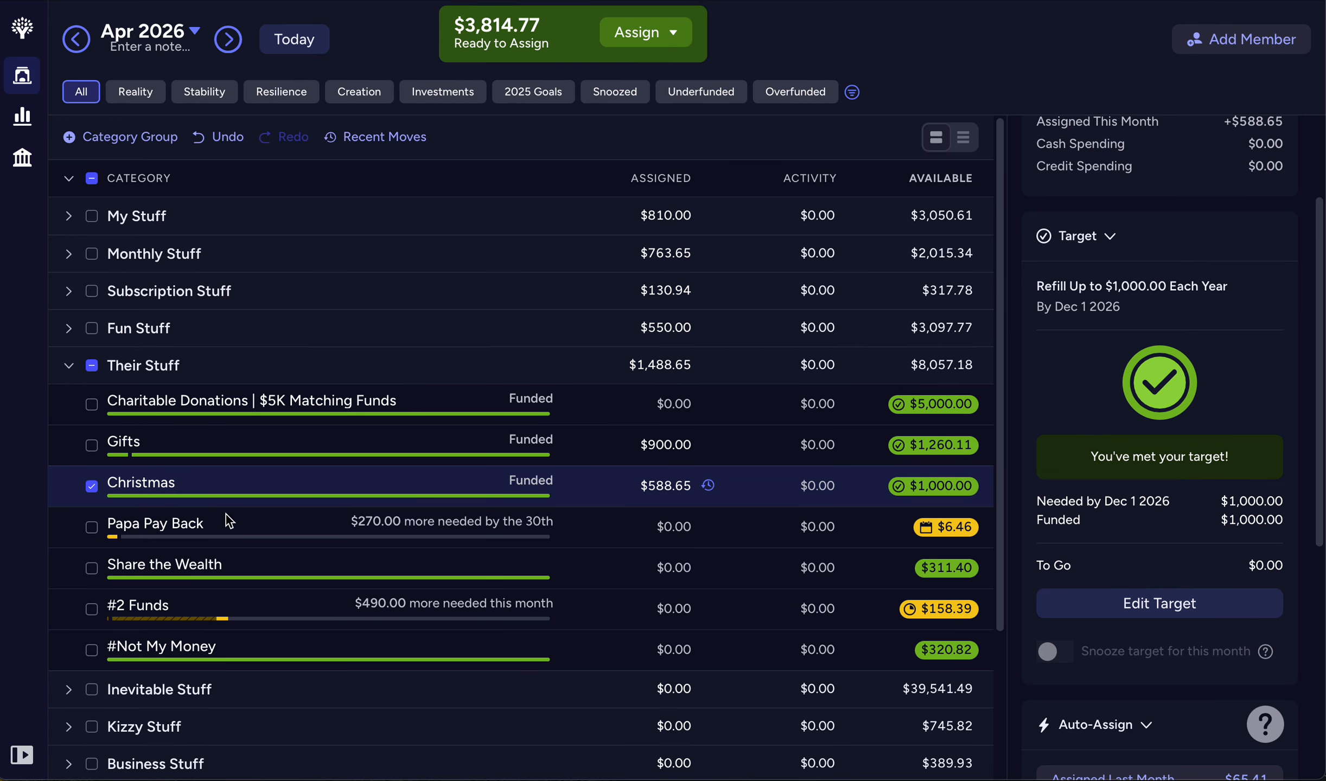
pyautogui.click(93, 487)
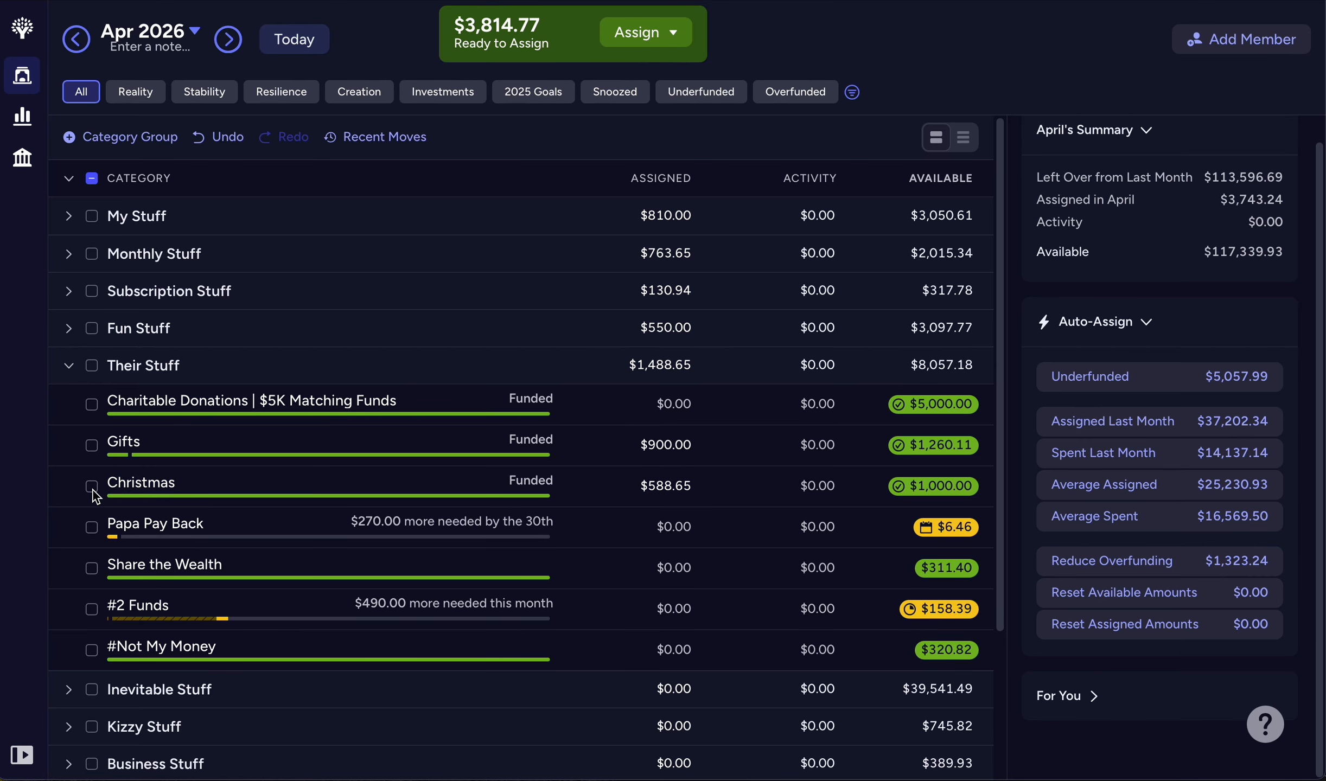
# Assign the $270.00 needed to meet the Papa Pay Back target for April and deselect the category.
pyautogui.click(130, 525)
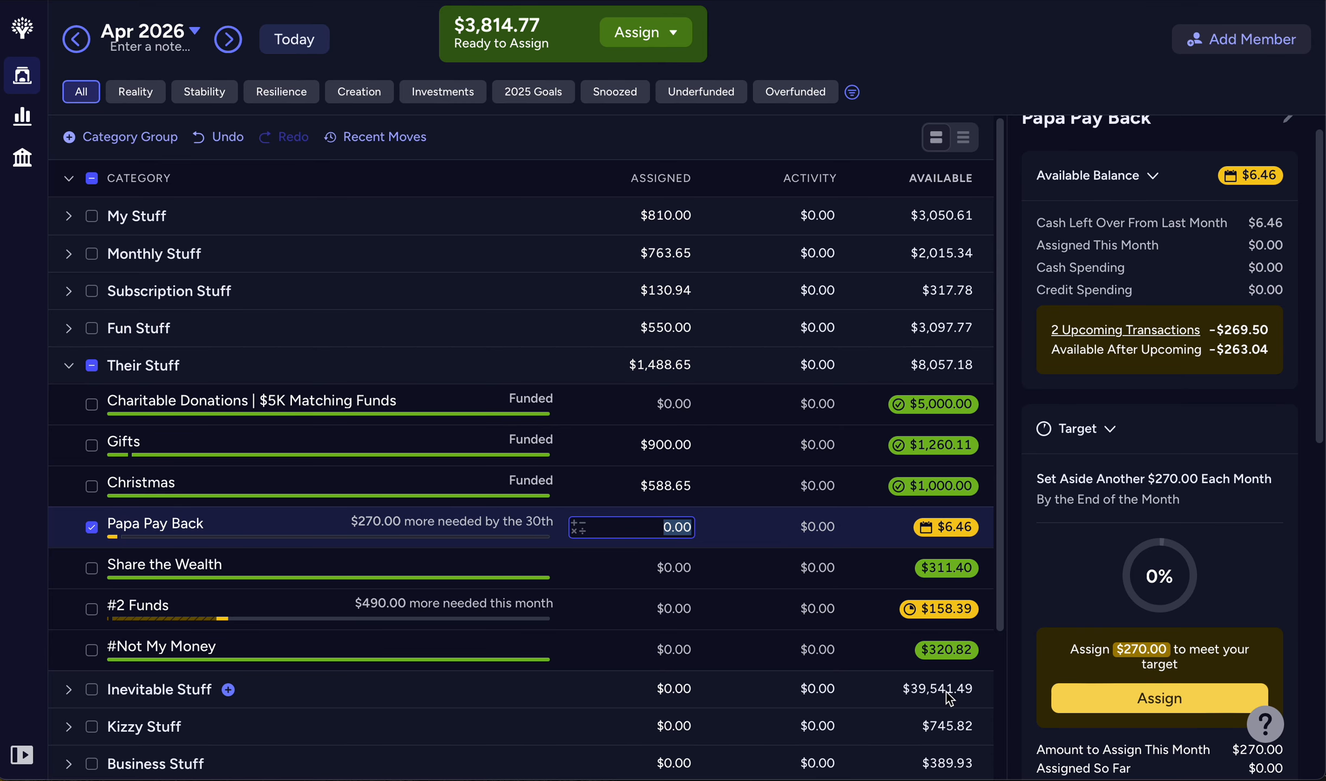
pyautogui.click(1149, 700)
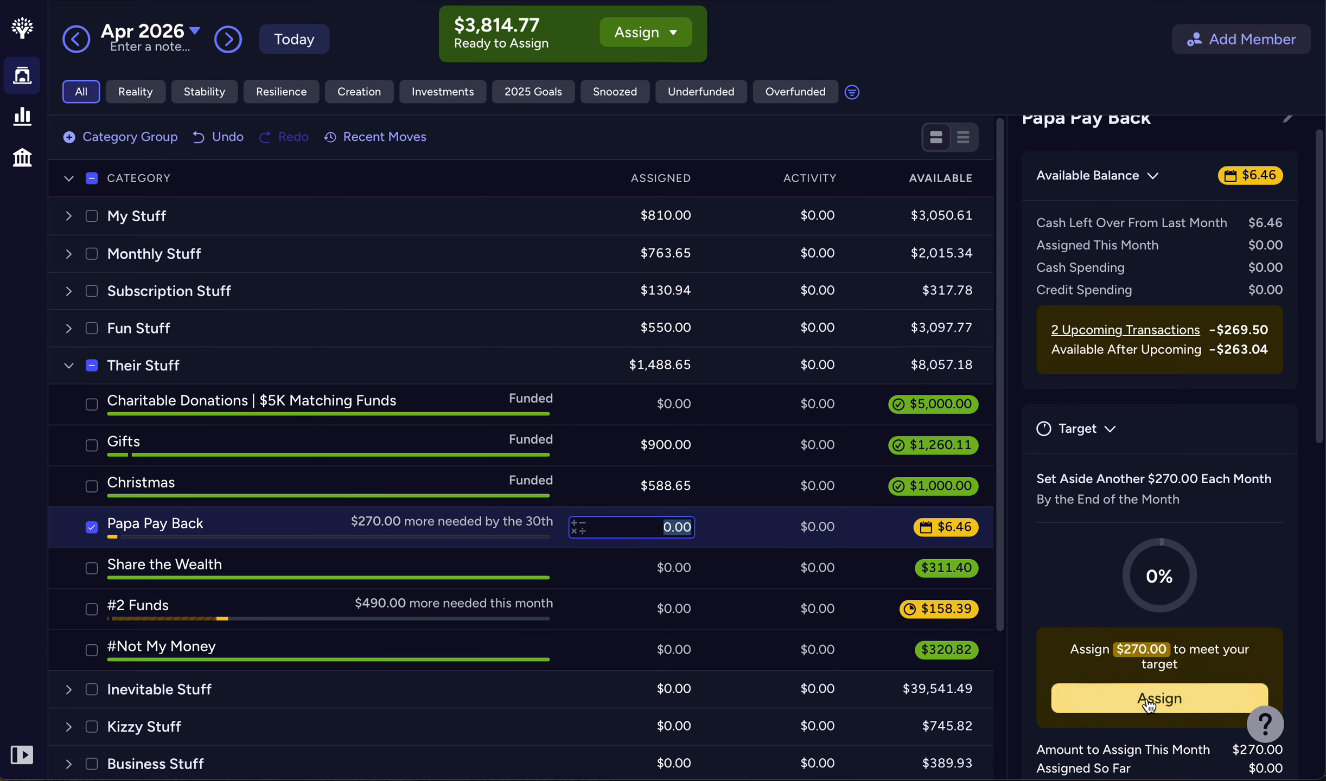
pyautogui.click(92, 526)
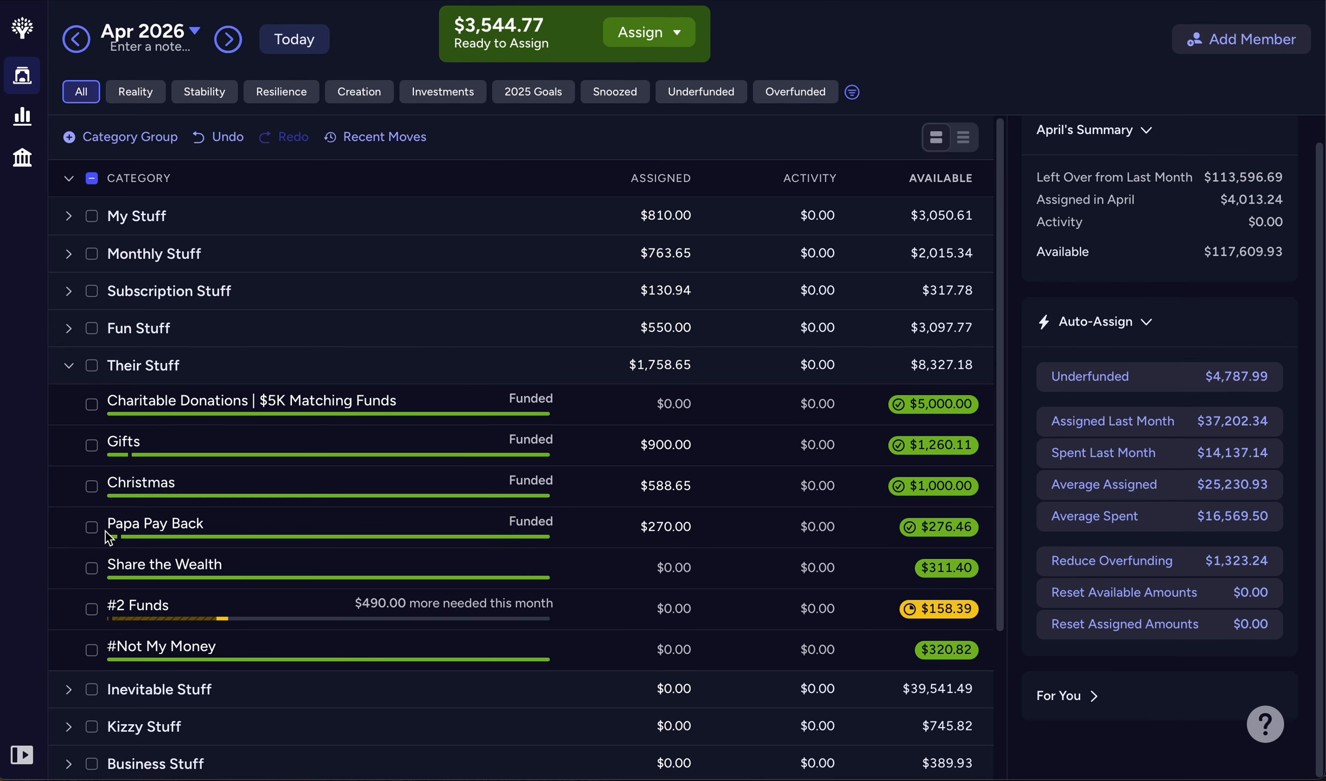
# Assign the $490.00 needed to keep #2 Funds on track for April, deselect it, and collapse Their Stuff.
pyautogui.click(185, 608)
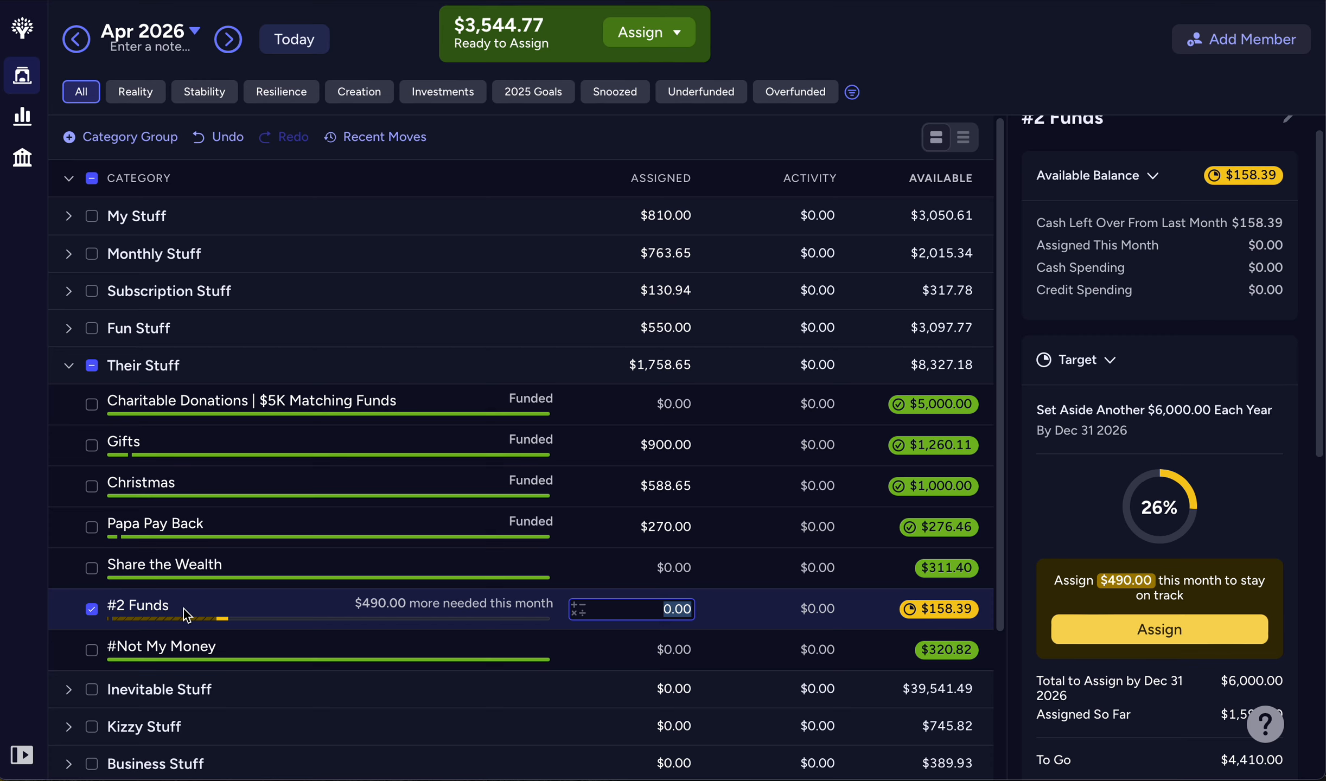
pyautogui.click(1091, 635)
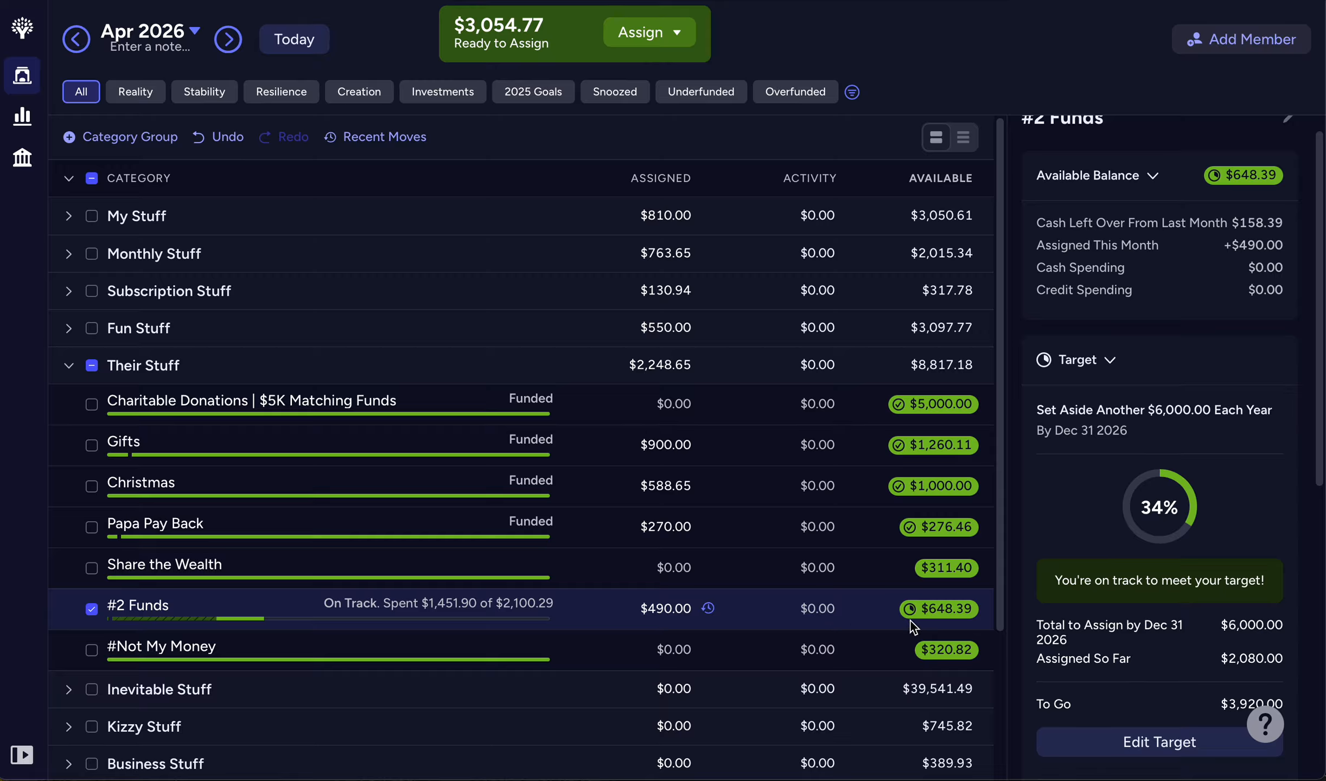
pyautogui.click(91, 609)
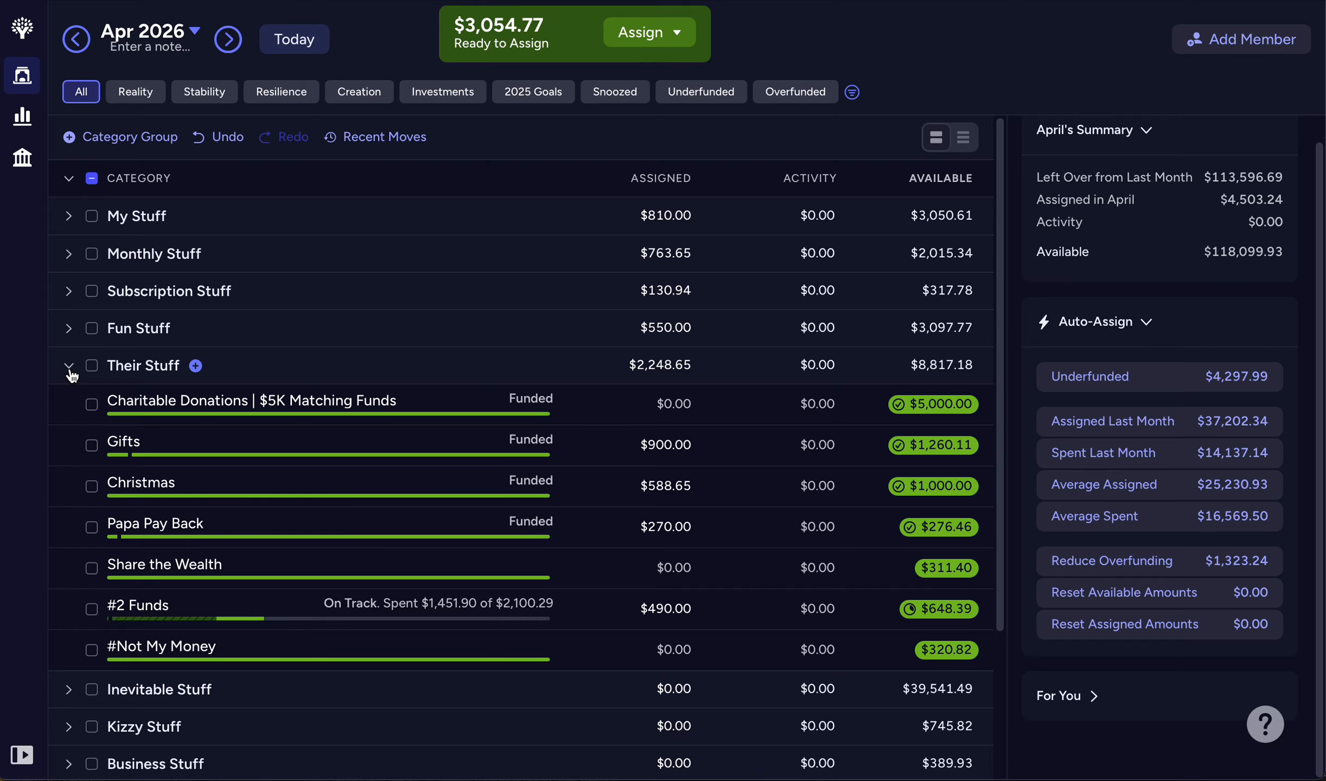
pyautogui.click(71, 373)
# Auto-assign the underfunded amounts to all Inevitable Stuff categories for April, leaving the group deselected and collapsed.
pyautogui.click(68, 404)
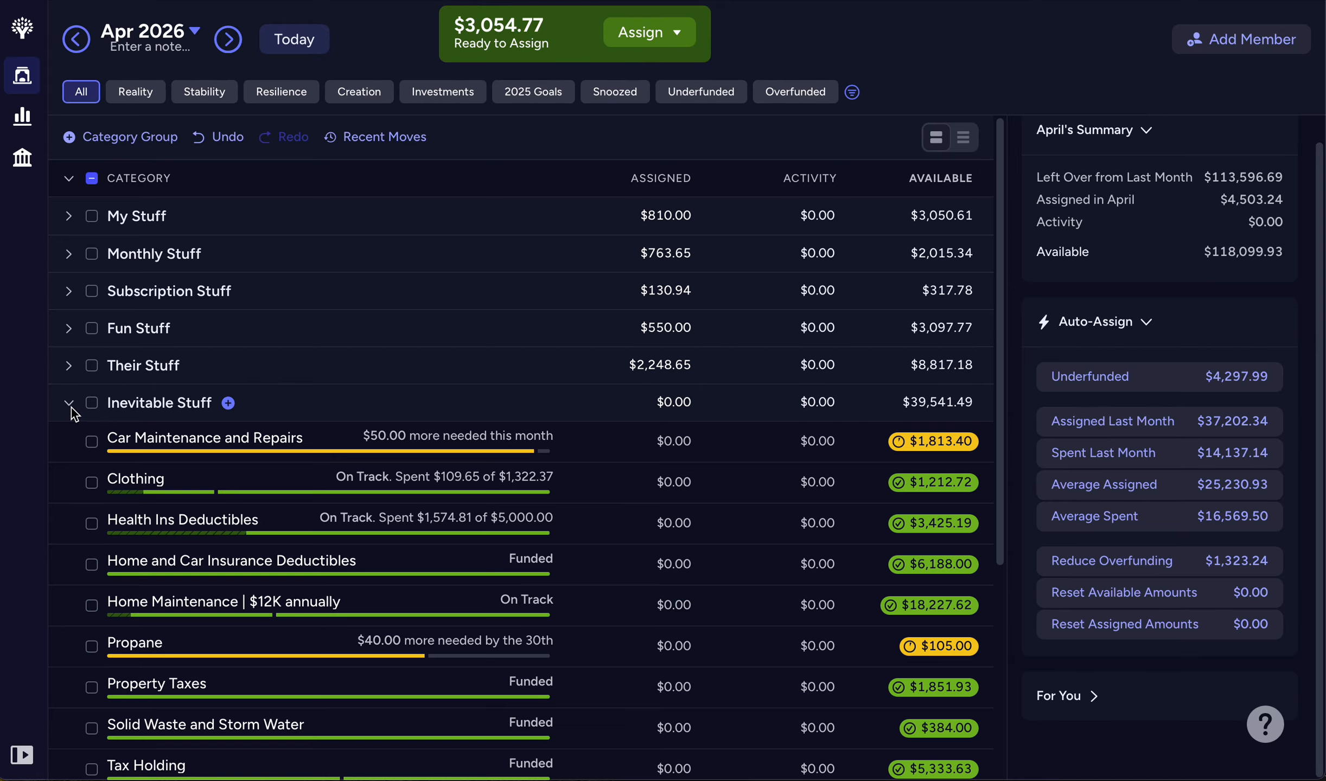
pyautogui.click(90, 404)
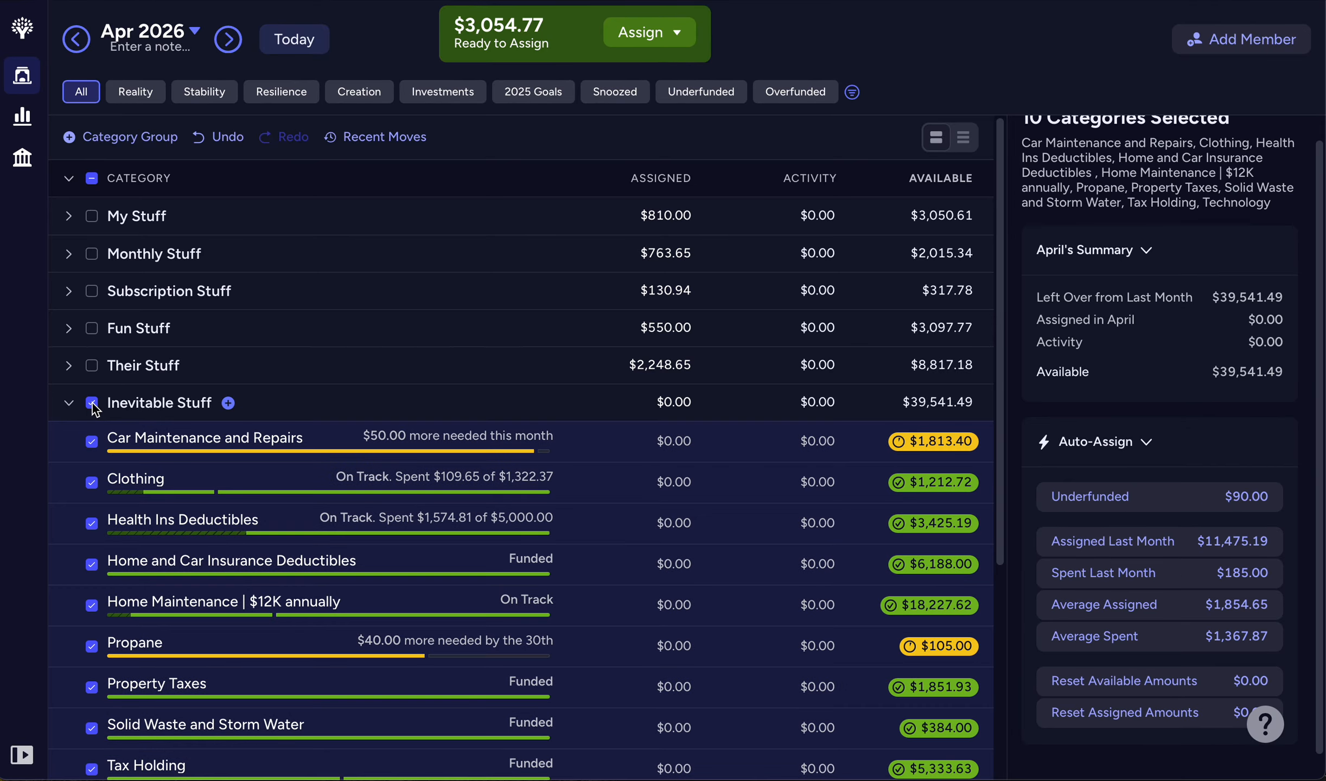
pyautogui.click(1093, 499)
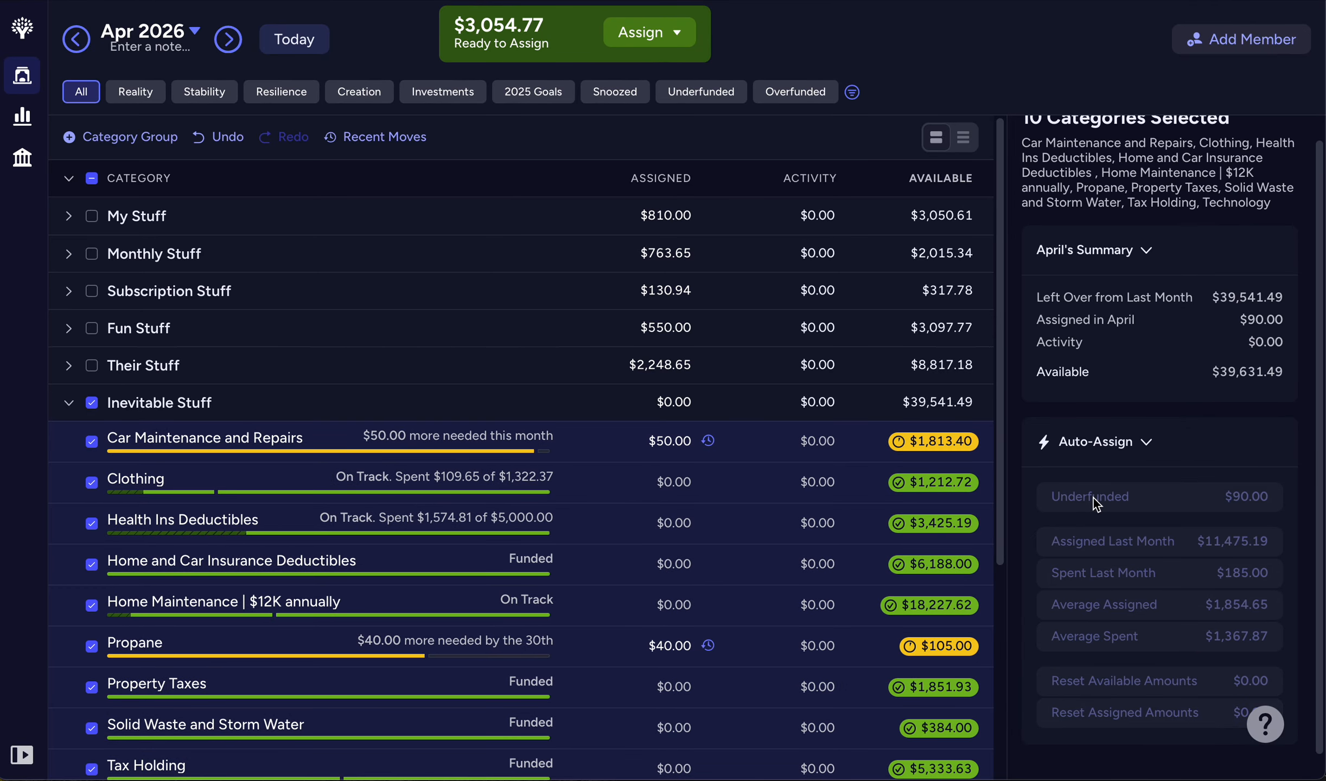
pyautogui.click(92, 404)
pyautogui.click(69, 403)
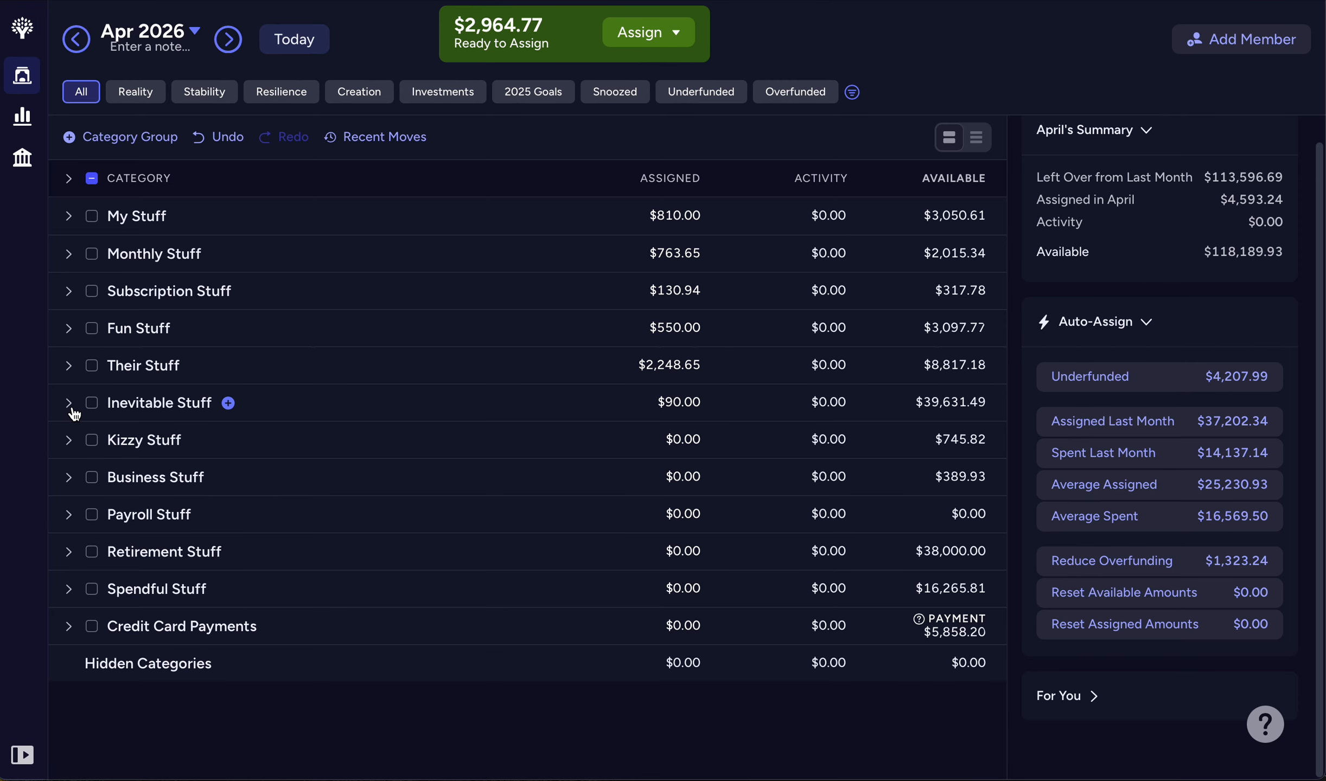
# Assign $75 to All the things in Kizzy Stuff for April, leaving the group deselected and collapsed.
pyautogui.click(68, 440)
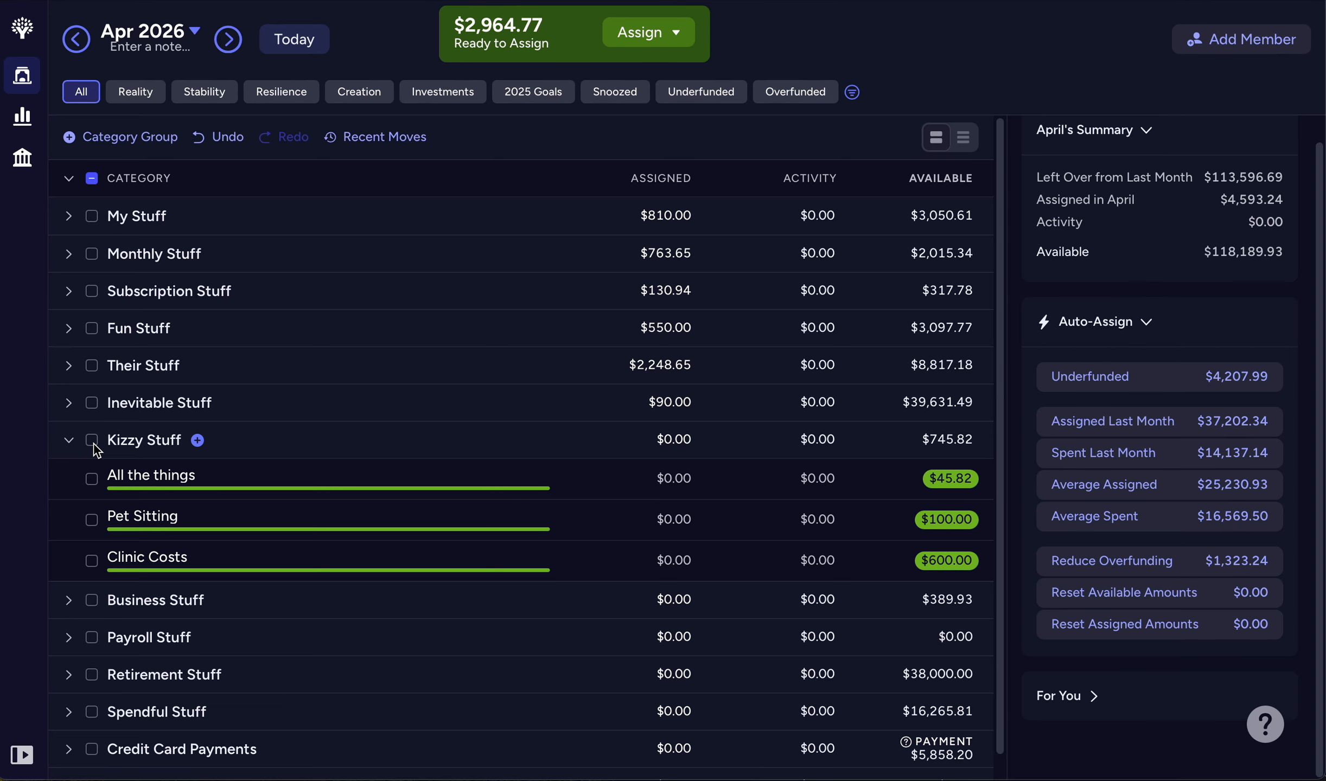
pyautogui.click(93, 441)
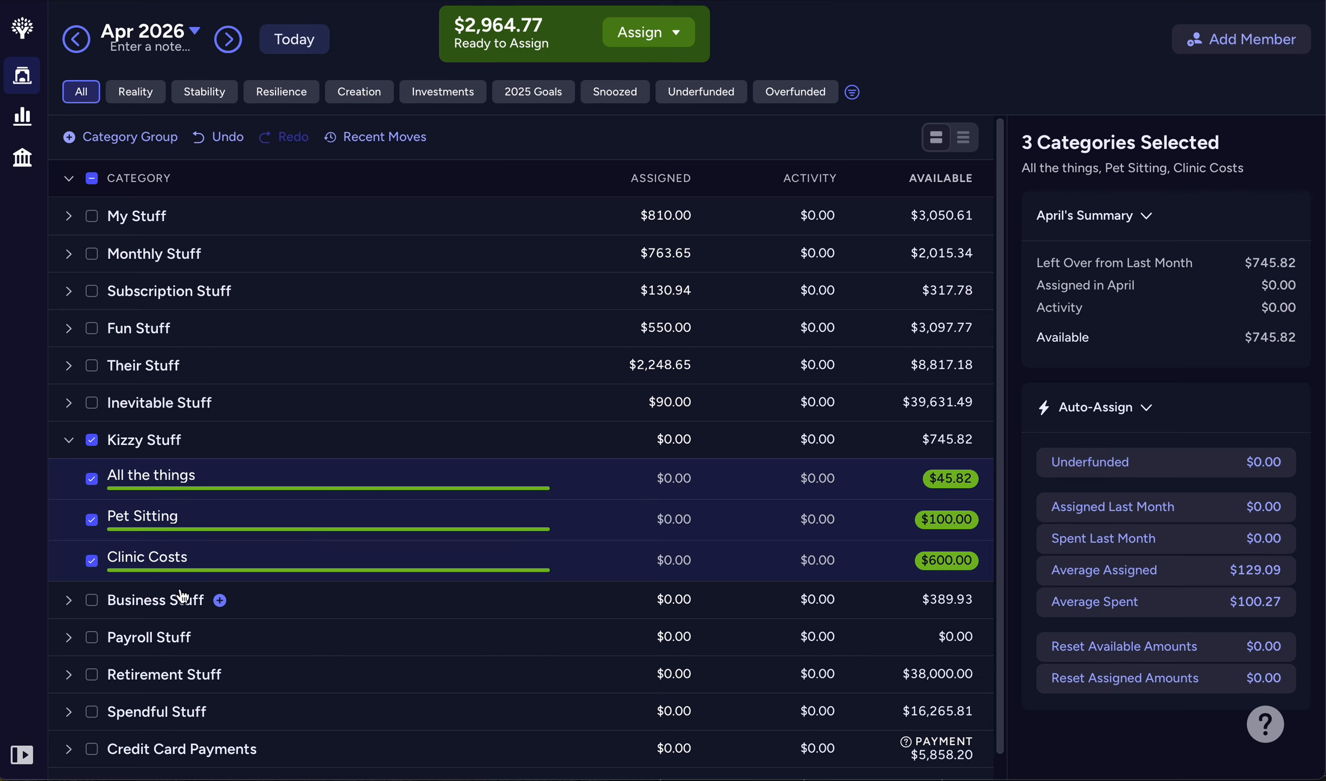
pyautogui.click(629, 475)
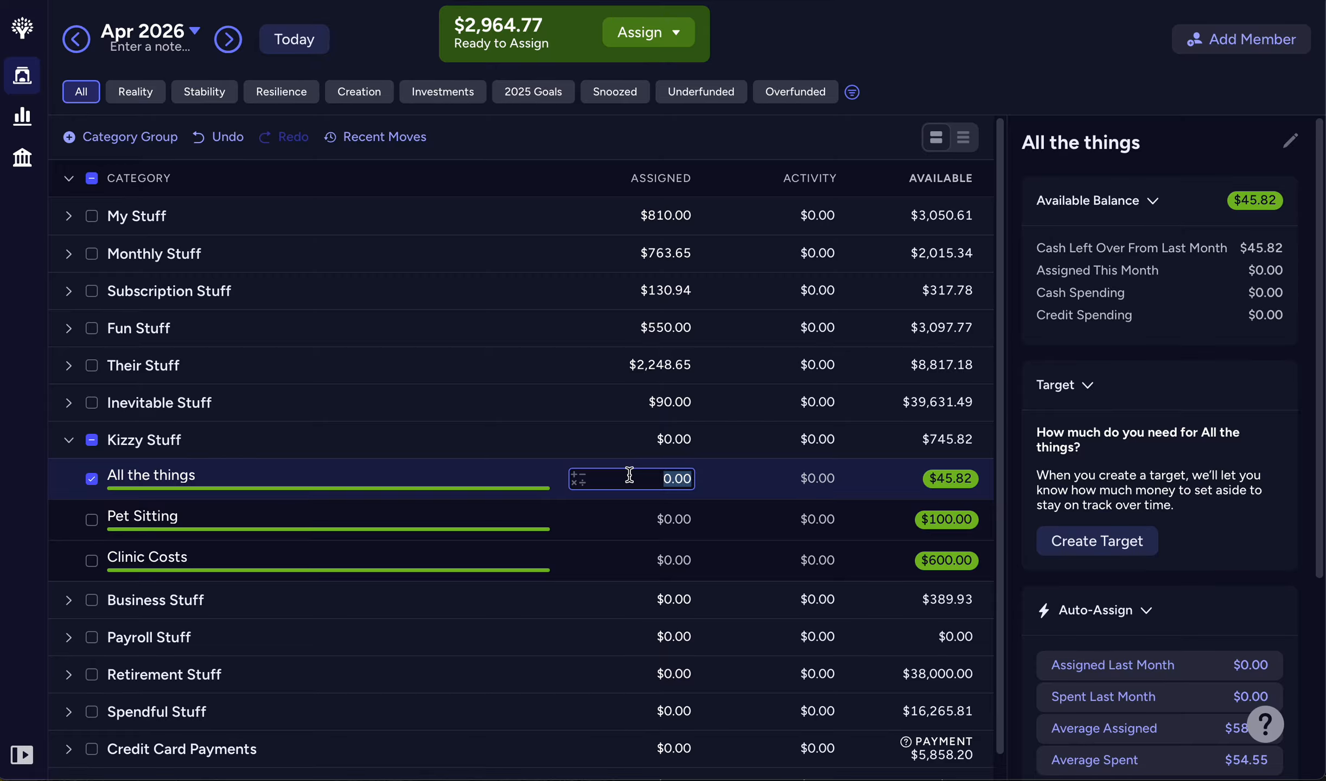
pyautogui.write('75')
pyautogui.press('Return')
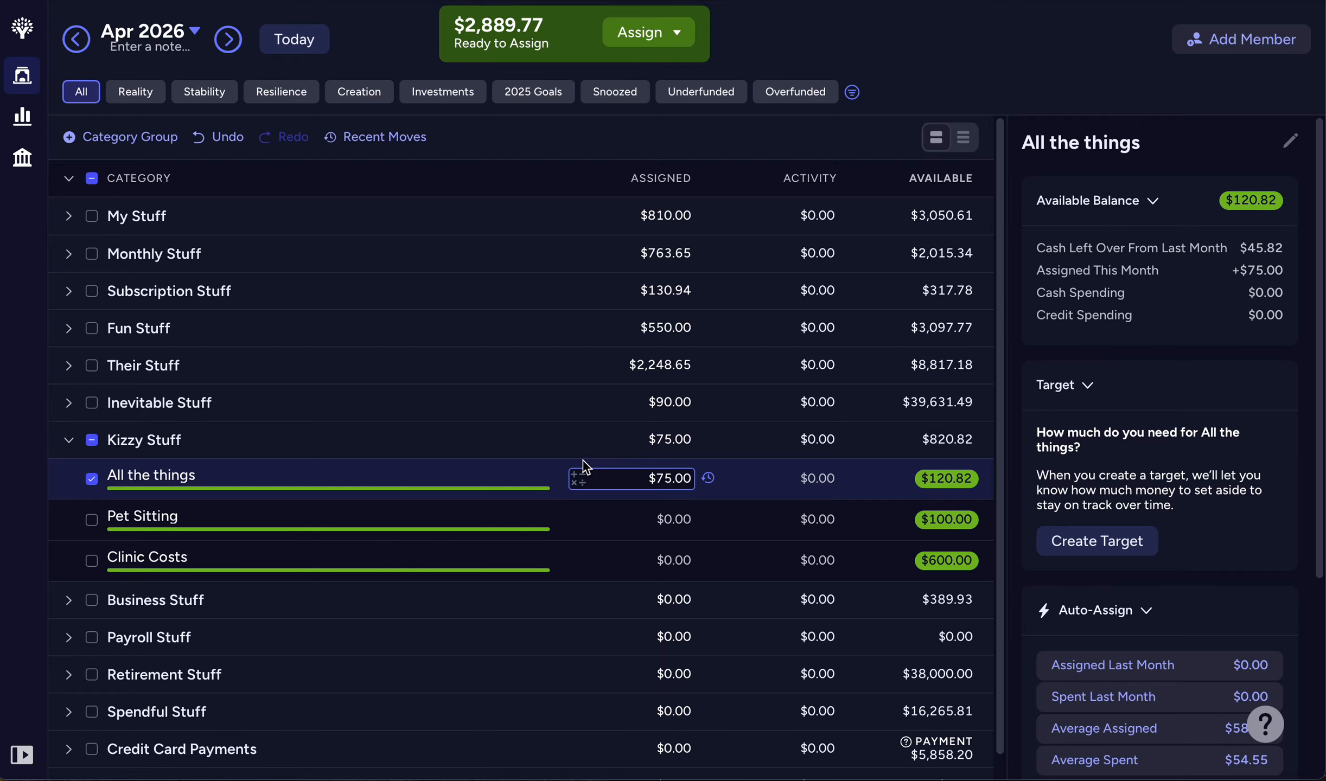
pyautogui.click(92, 479)
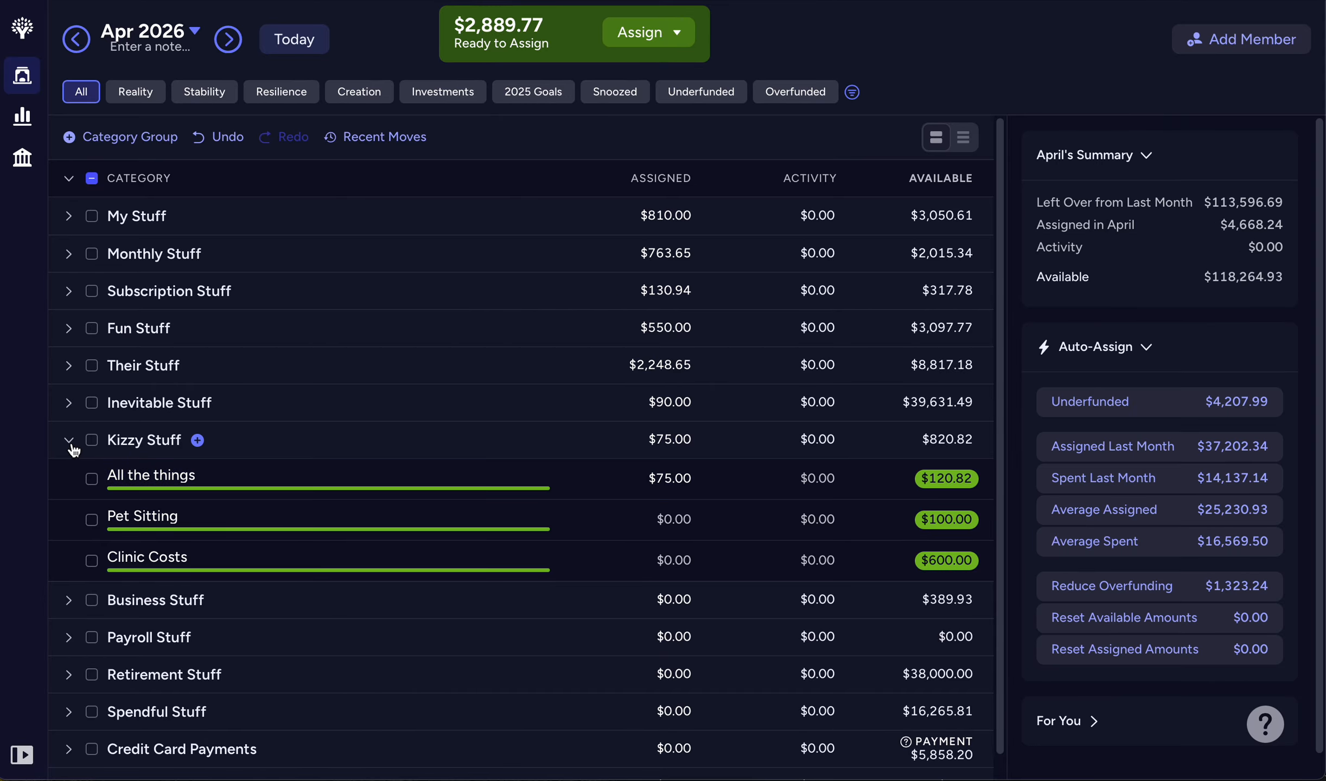
pyautogui.click(69, 441)
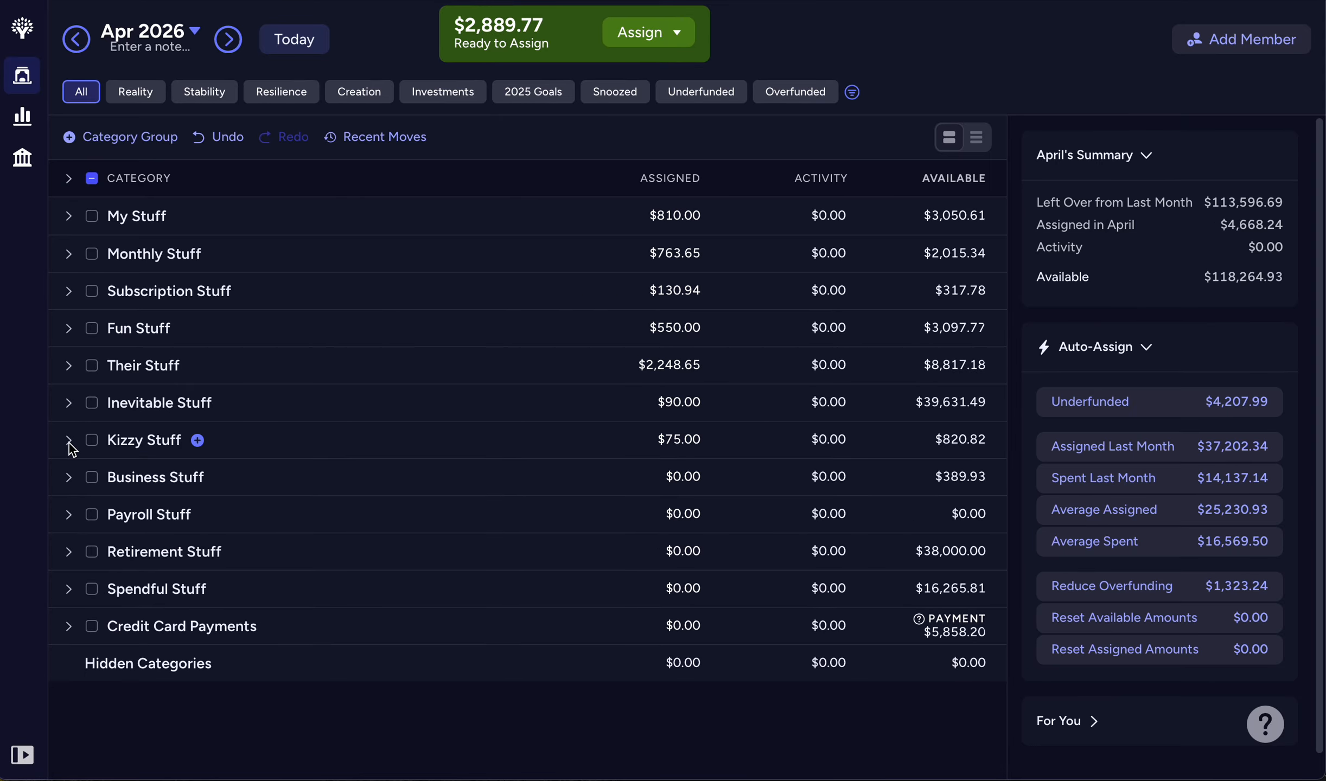
# Expand Business Stuff and auto-assign the underfunded amounts to all its categories for April.
pyautogui.click(69, 478)
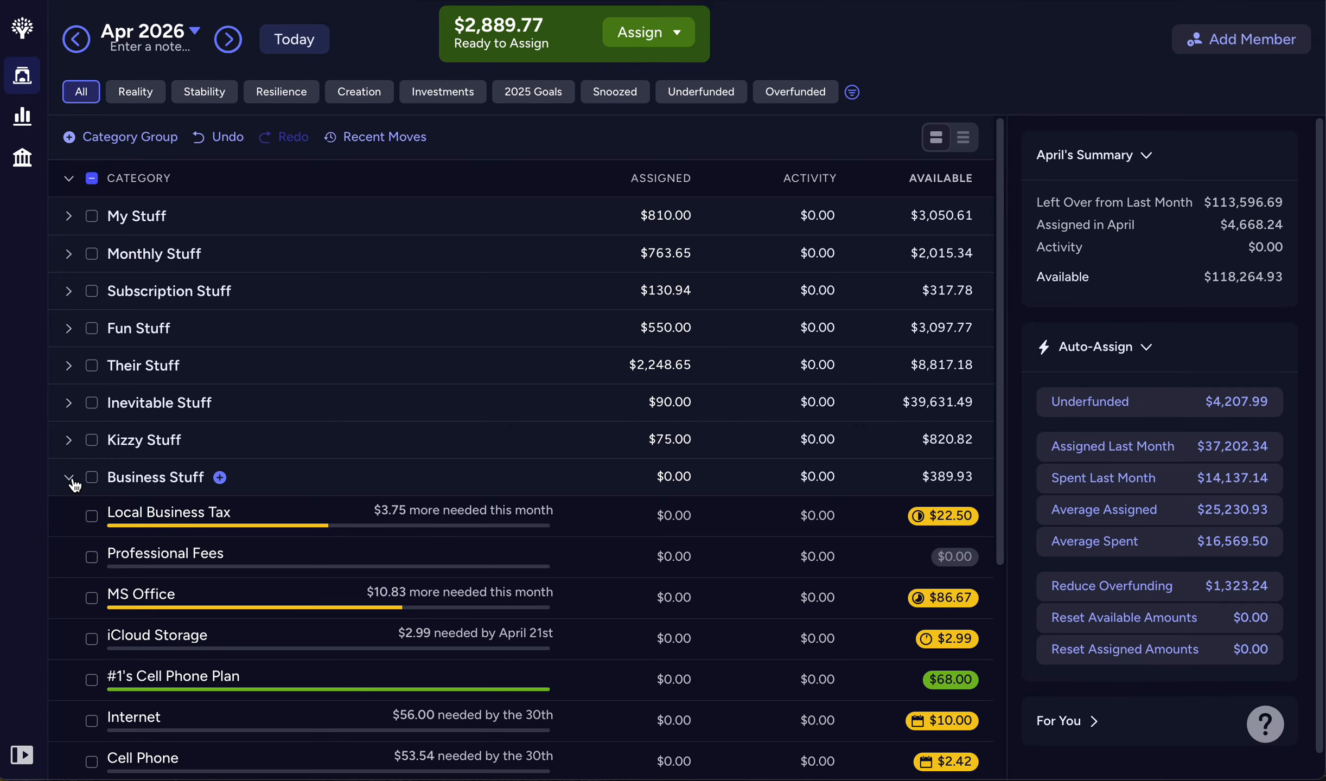
pyautogui.click(92, 477)
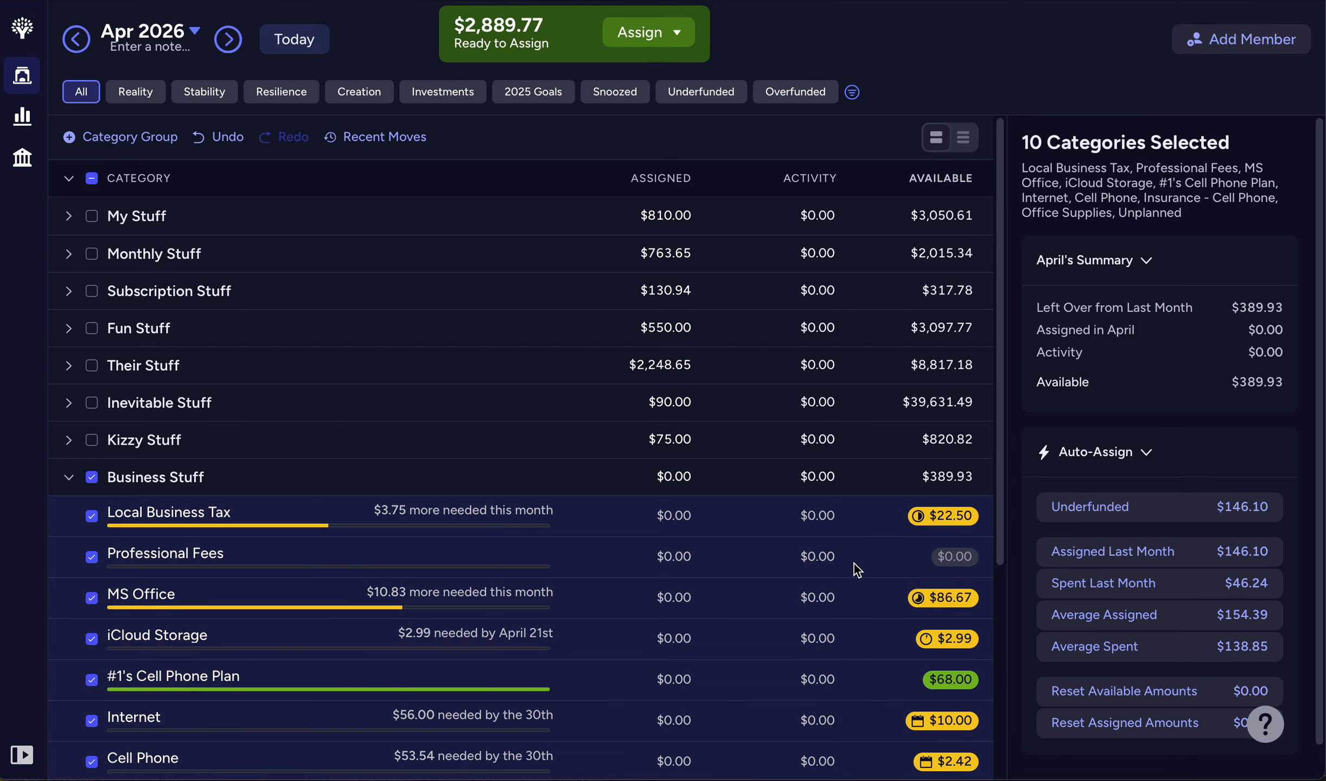
pyautogui.scroll(-4, 567, 571)
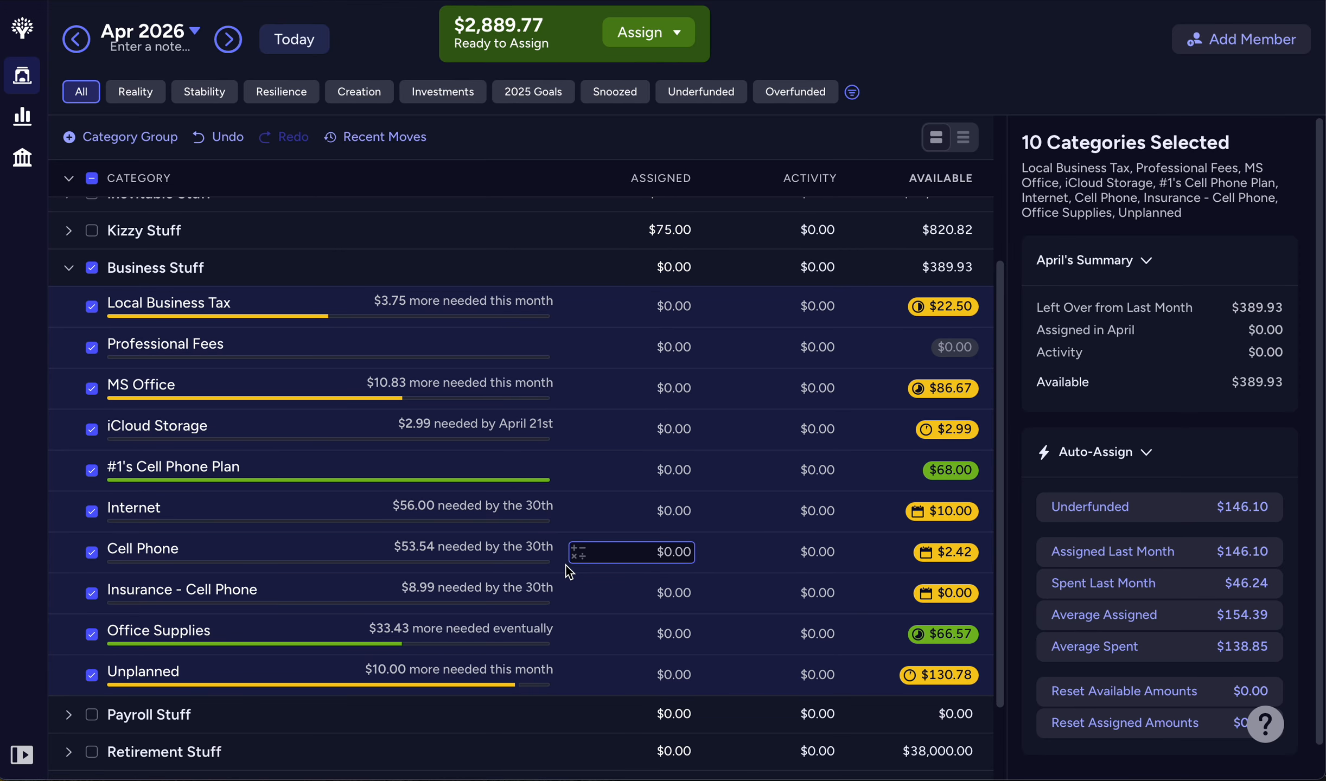
pyautogui.click(1060, 509)
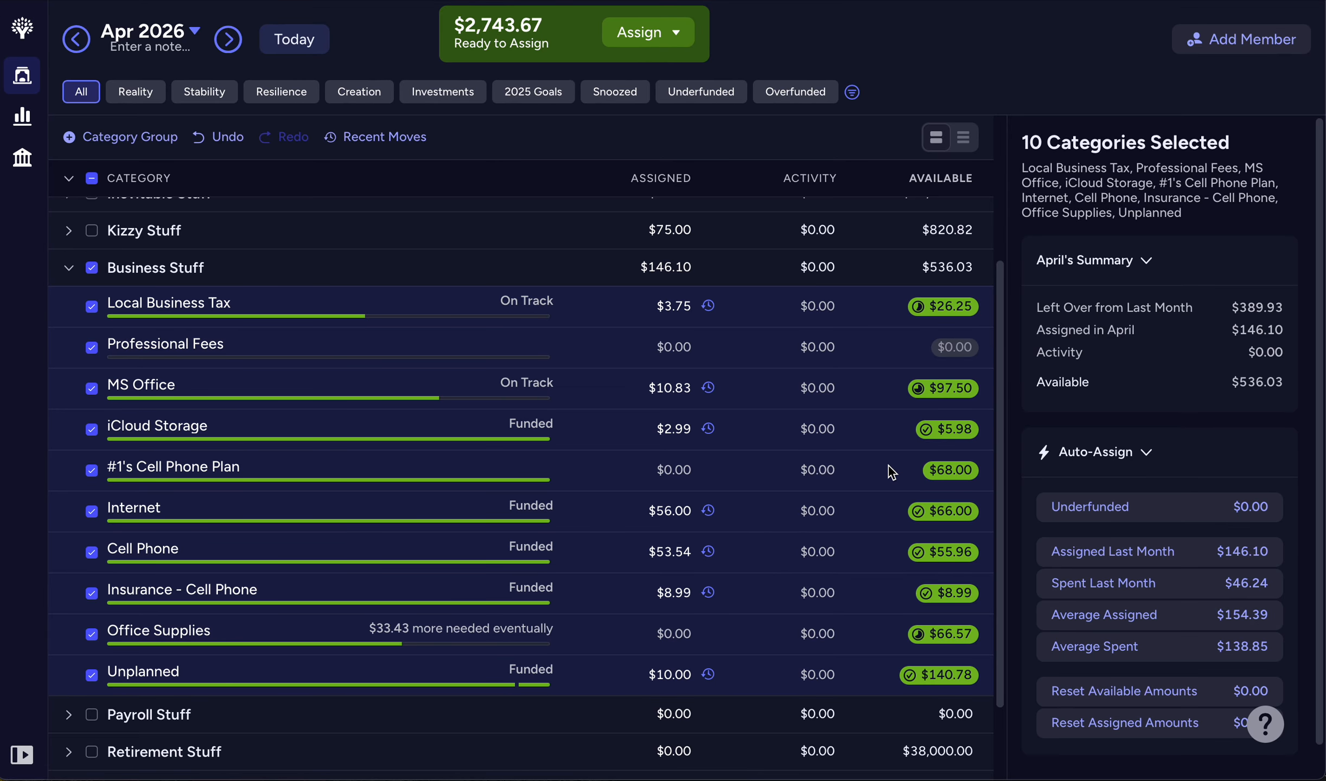
# Check #1's Cell Phone Plan activity in March and February 2026, returning to April with Business Stuff deselected and collapsed.
pyautogui.click(92, 471)
pyautogui.click(506, 471)
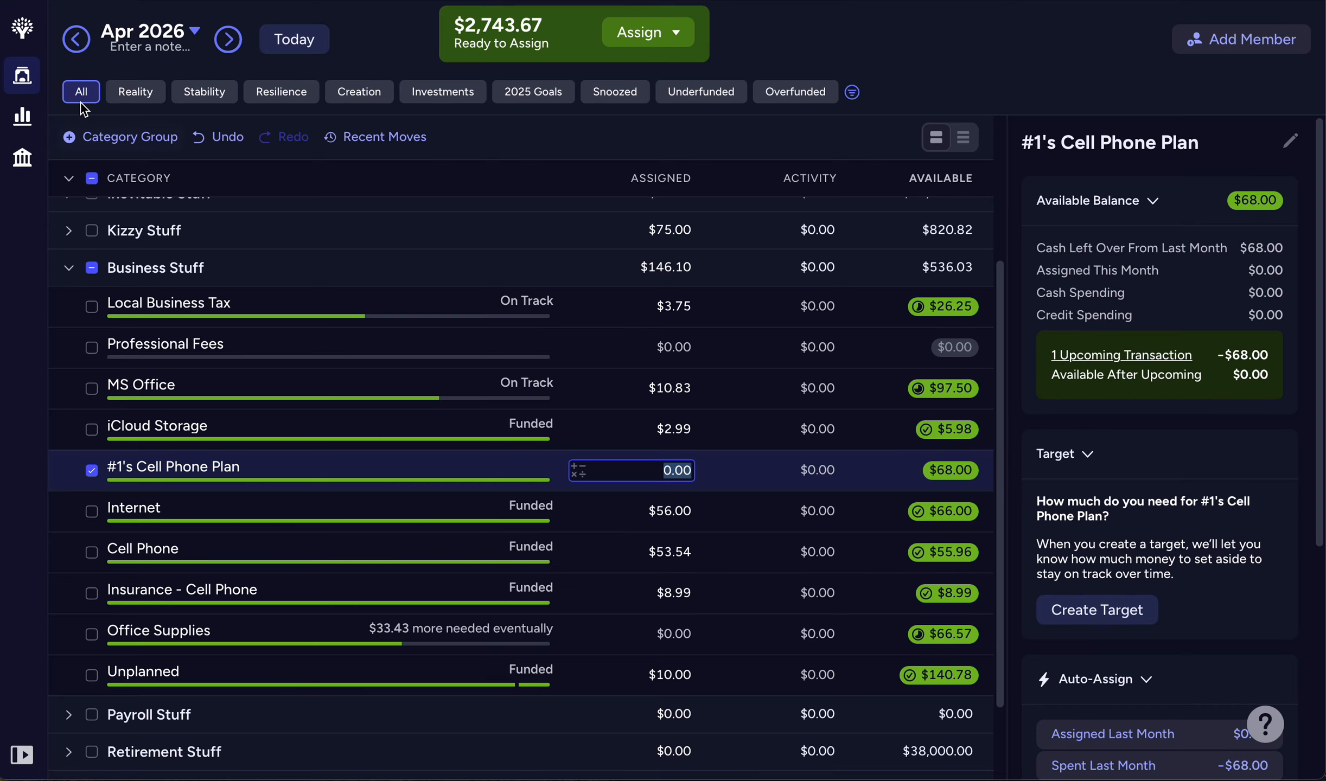
pyautogui.click(76, 39)
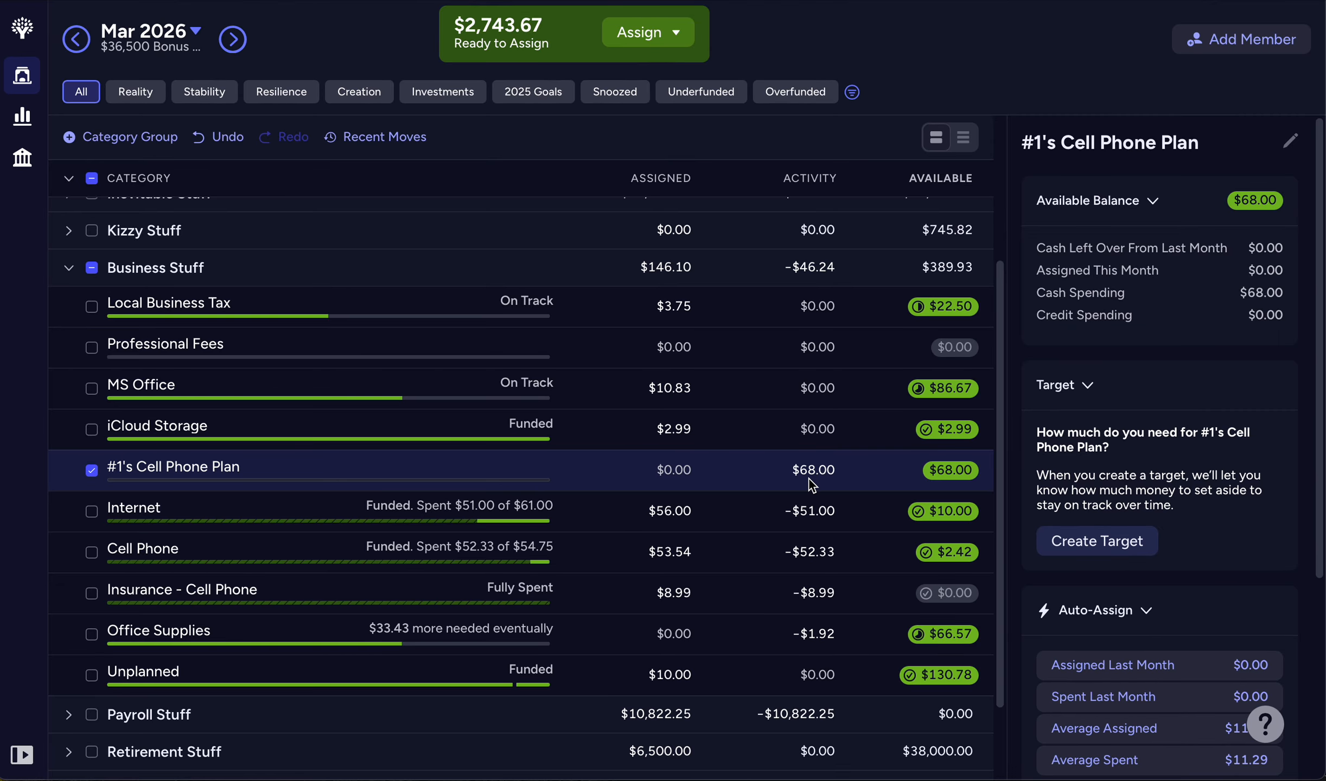
pyautogui.click(76, 39)
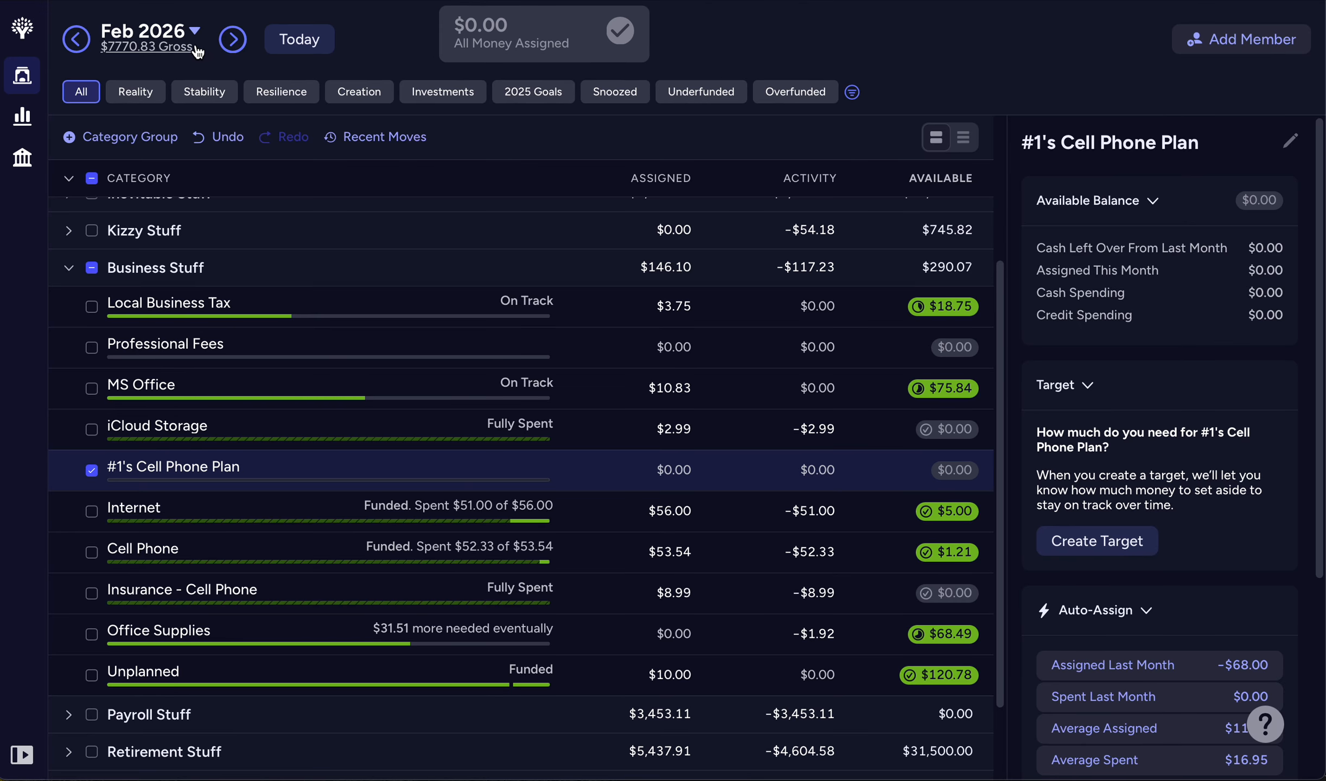
pyautogui.click(233, 42)
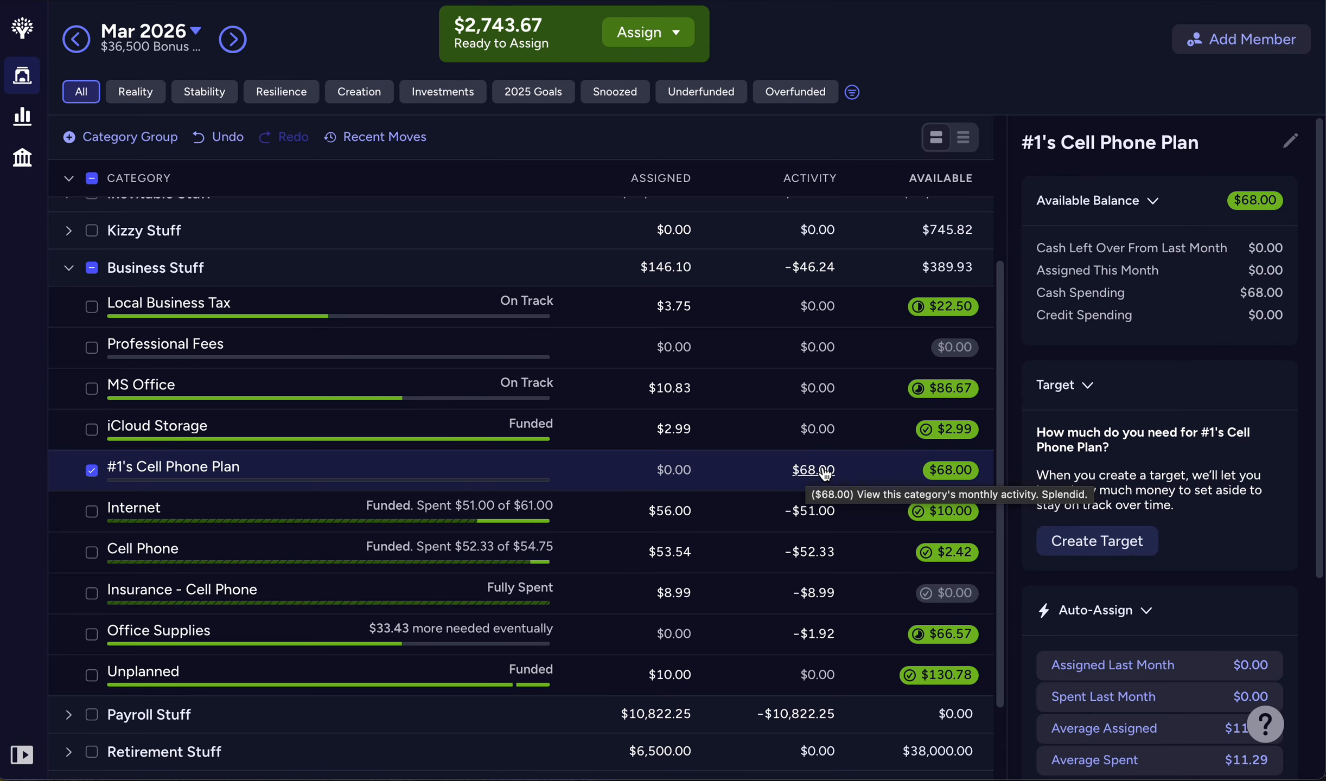
pyautogui.click(91, 471)
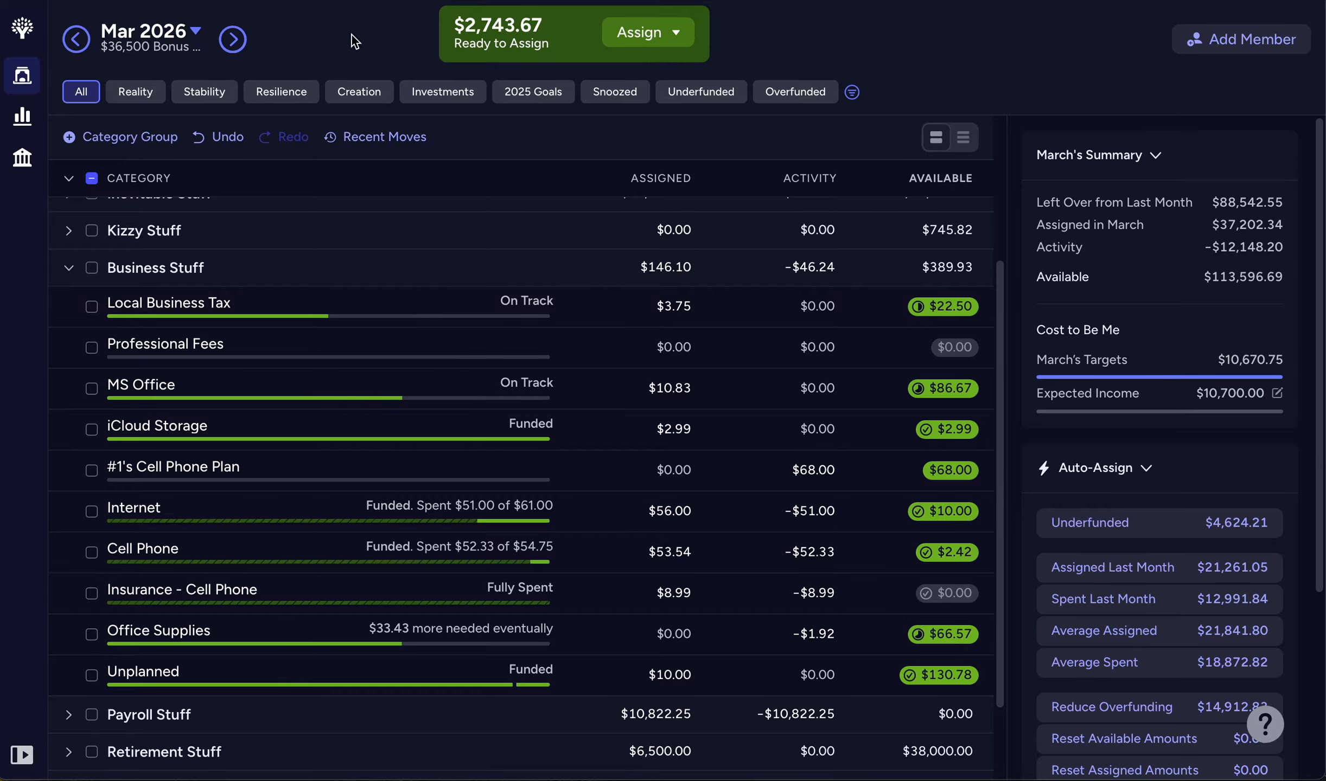
pyautogui.click(238, 43)
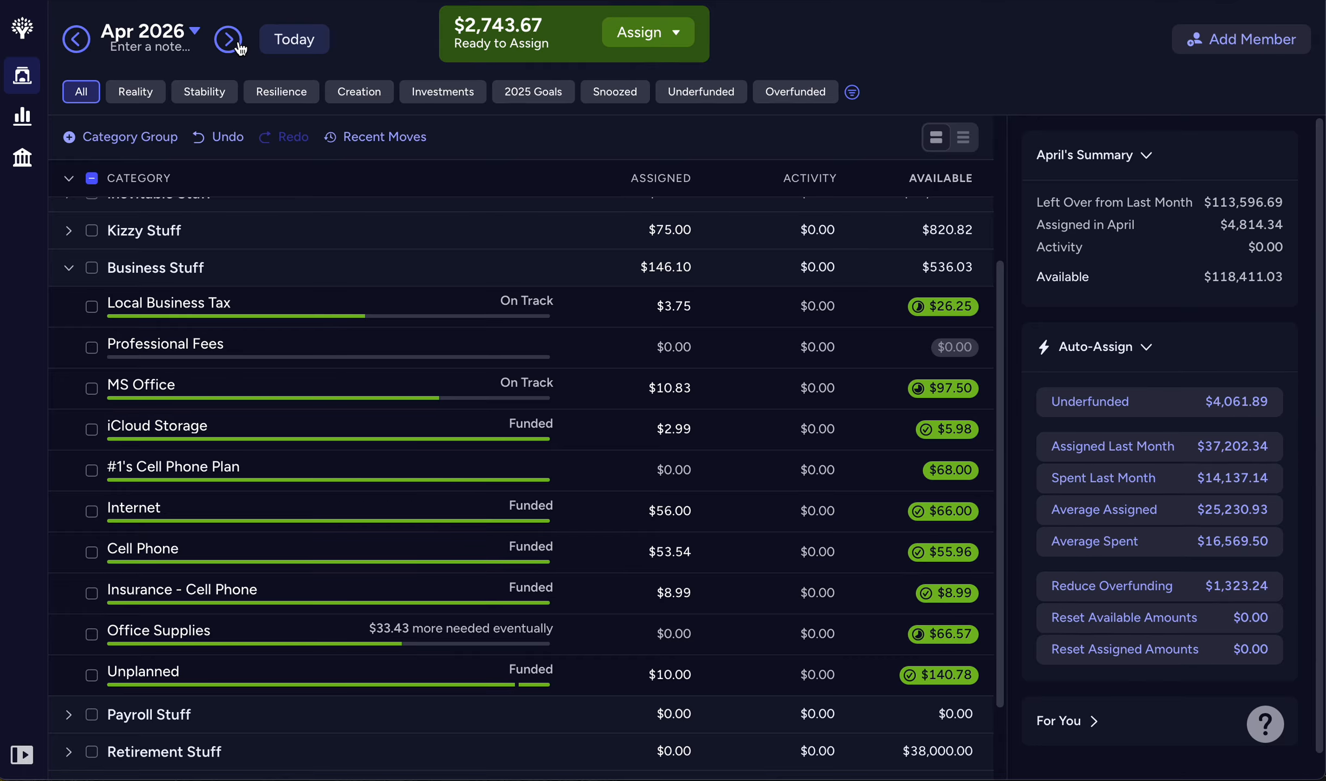
pyautogui.keyDown('alt'); pyautogui.click(68, 267); pyautogui.keyUp('alt')
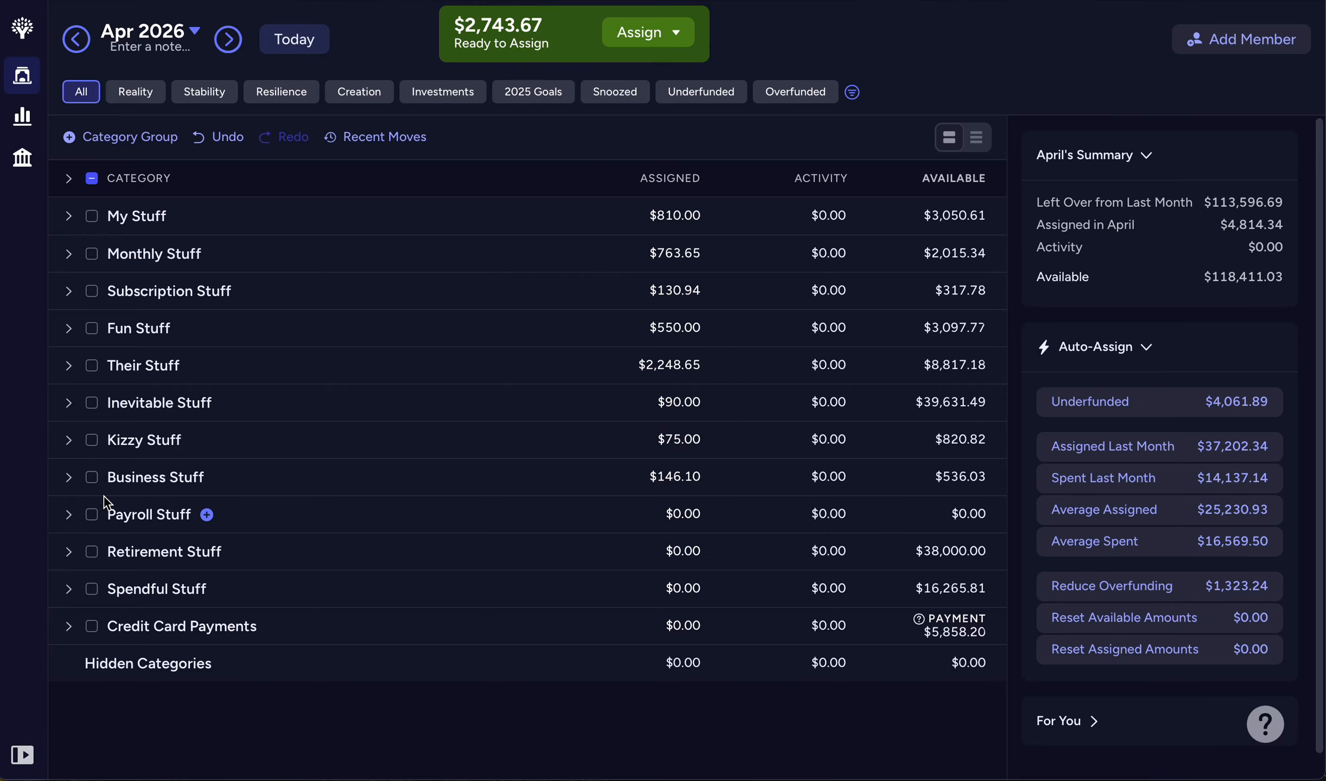
pyautogui.click(69, 478)
pyautogui.click(71, 481)
# Assign 500-165.81 to Tankless Water Heater in Spendful Stuff for April, leaving the group deselected and collapsed.
pyautogui.click(67, 591)
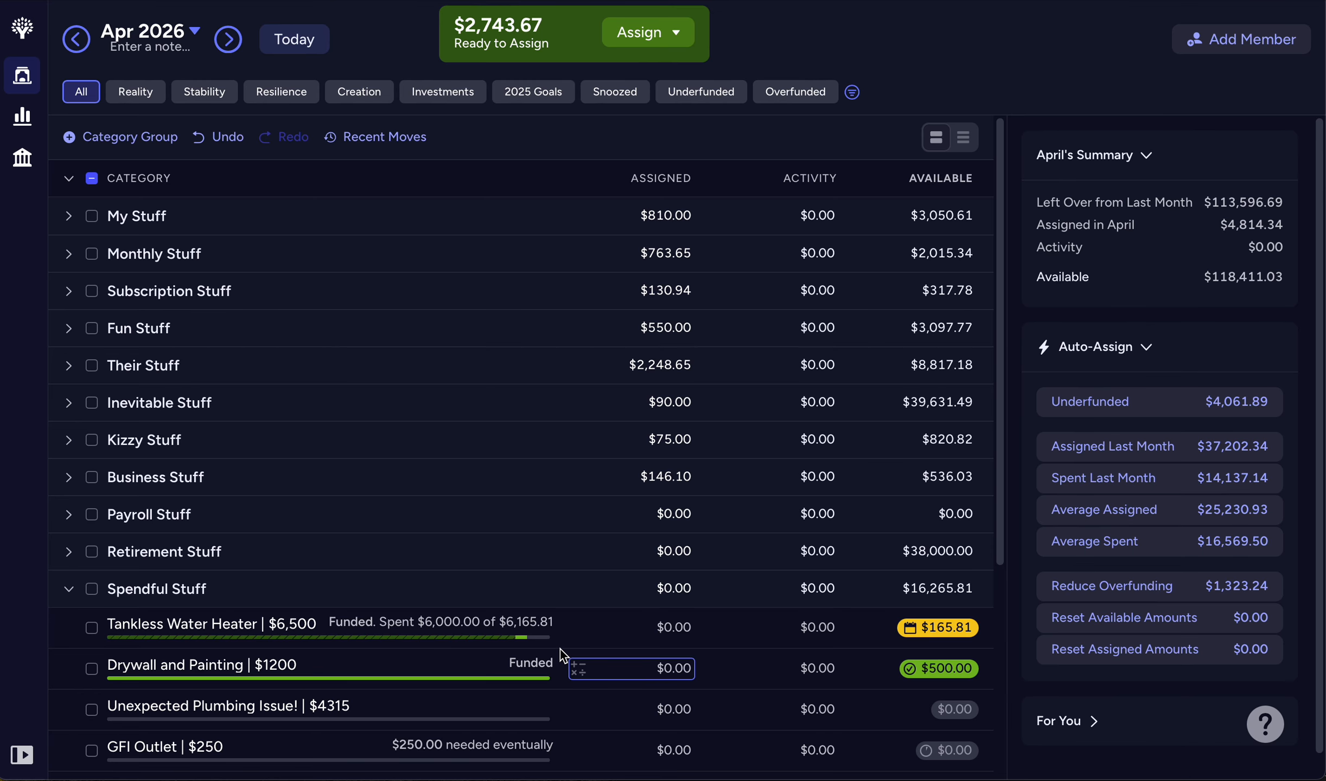
pyautogui.click(636, 629)
pyautogui.write('50')
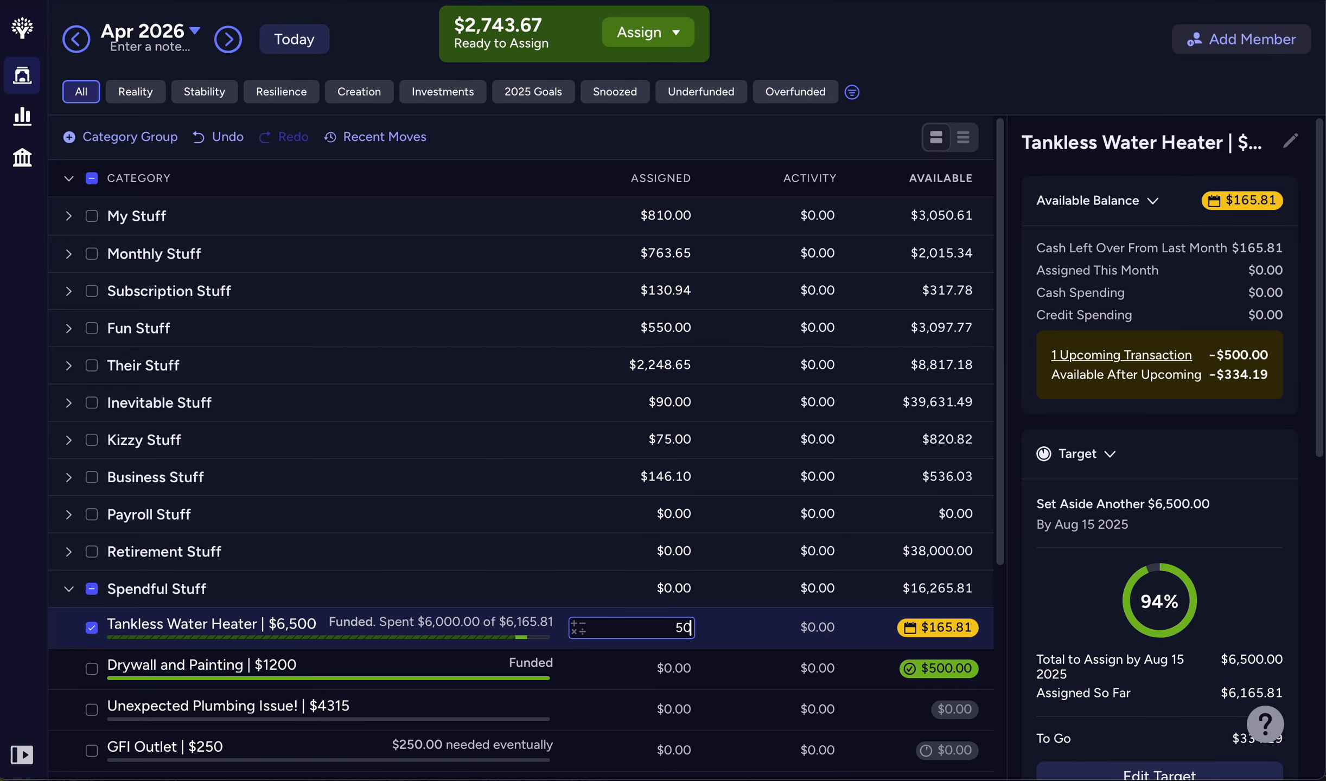
pyautogui.write('0-165.81')
pyautogui.press('Return')
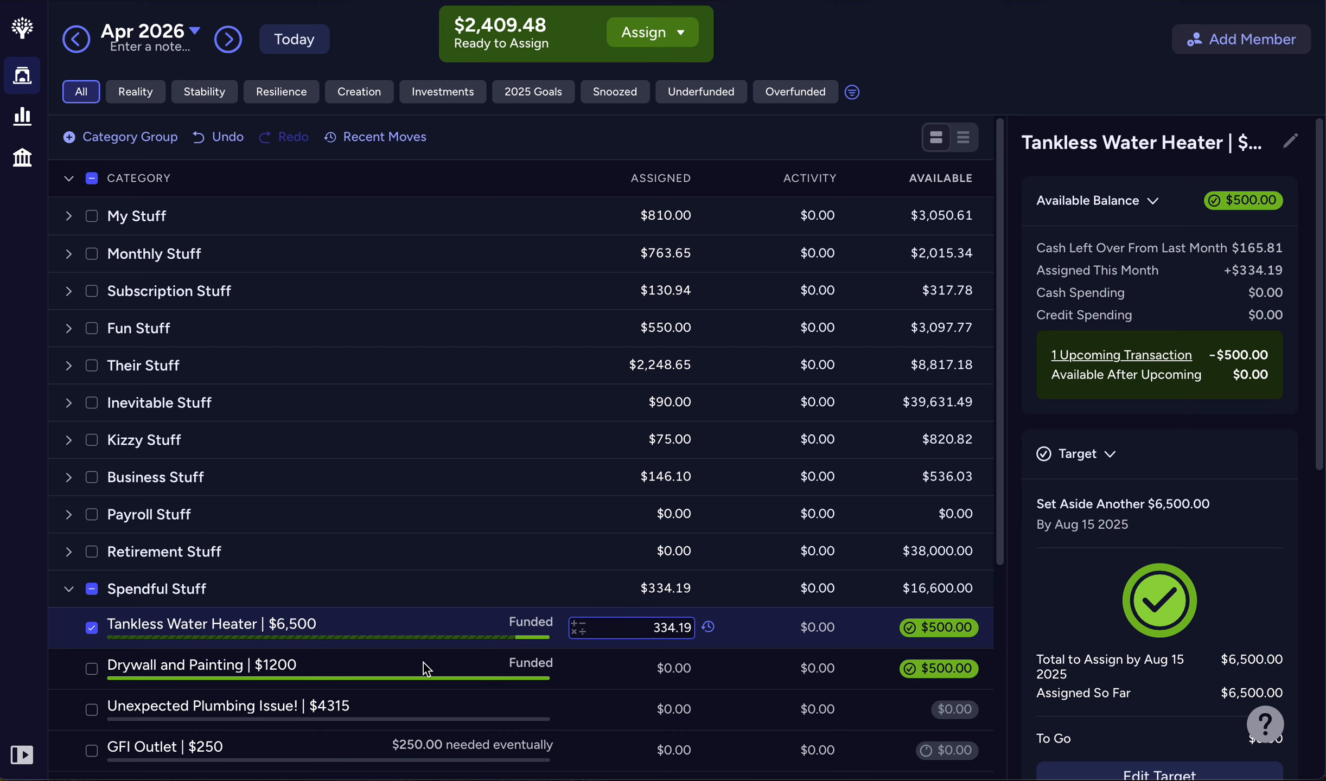
pyautogui.click(92, 632)
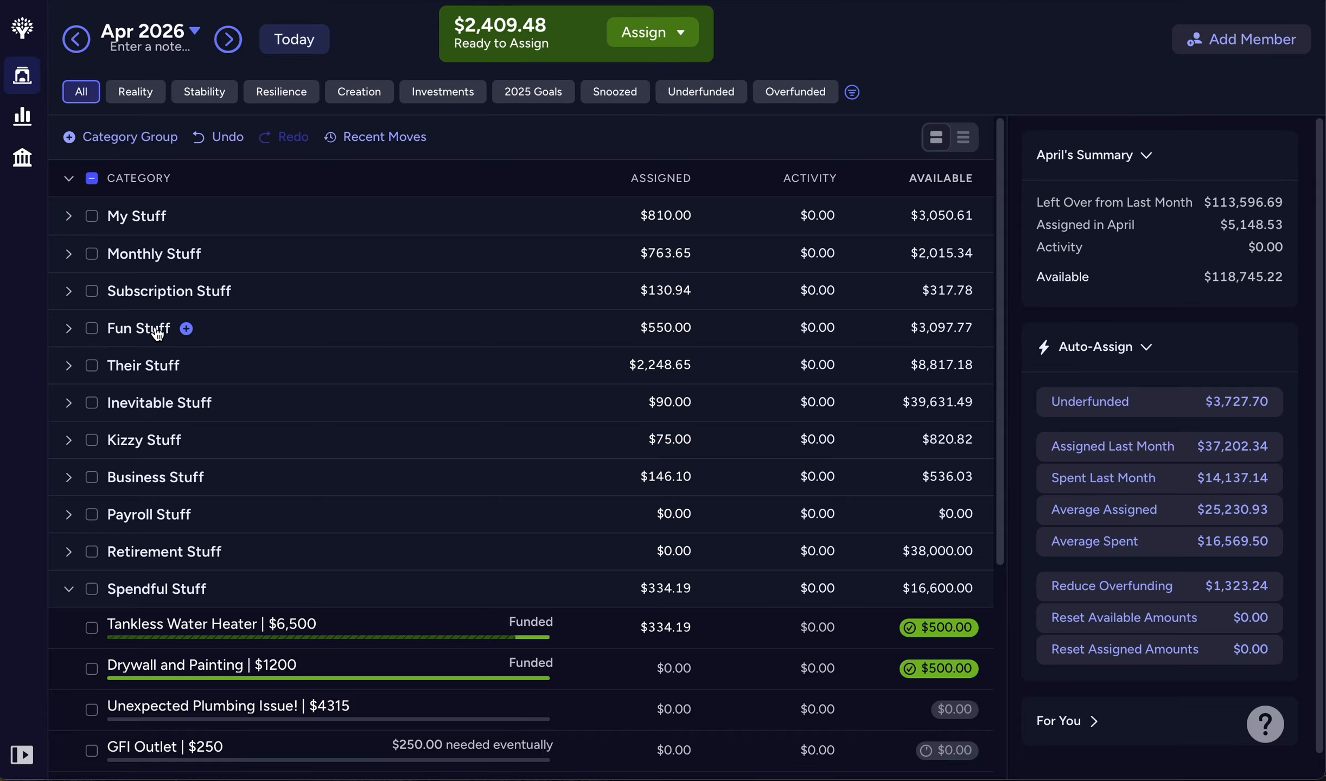
pyautogui.click(68, 590)
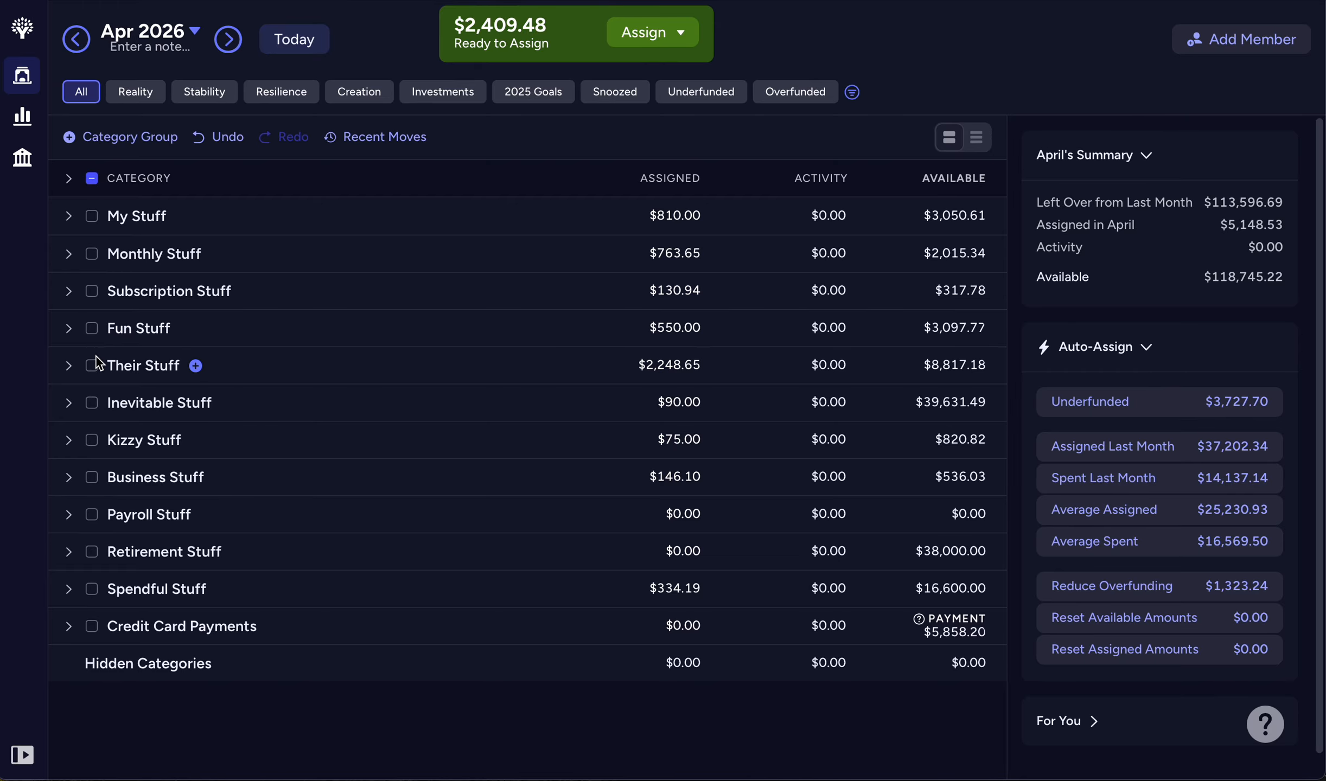
# Assign $409.48 to Share the Wealth in Their Stuff for April, leaving the group deselected and collapsed.
pyautogui.click(68, 366)
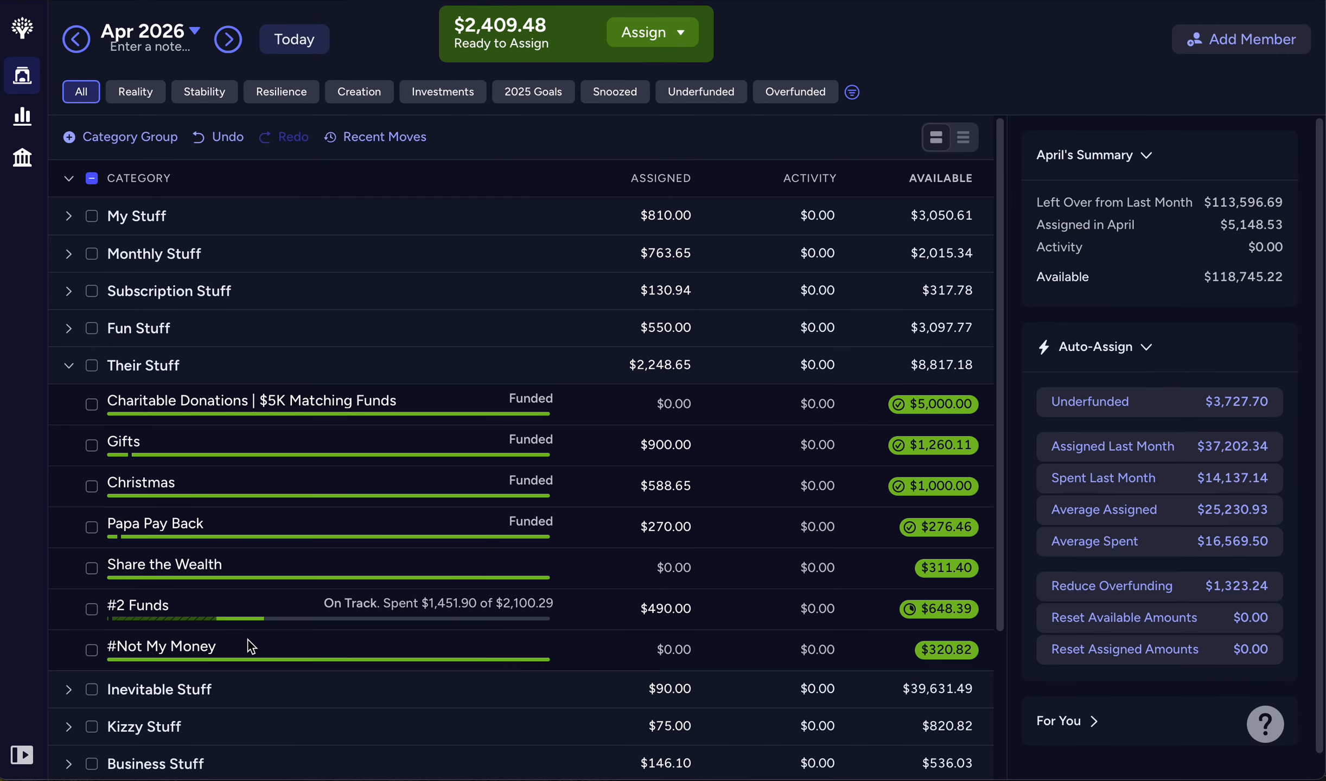
pyautogui.click(599, 563)
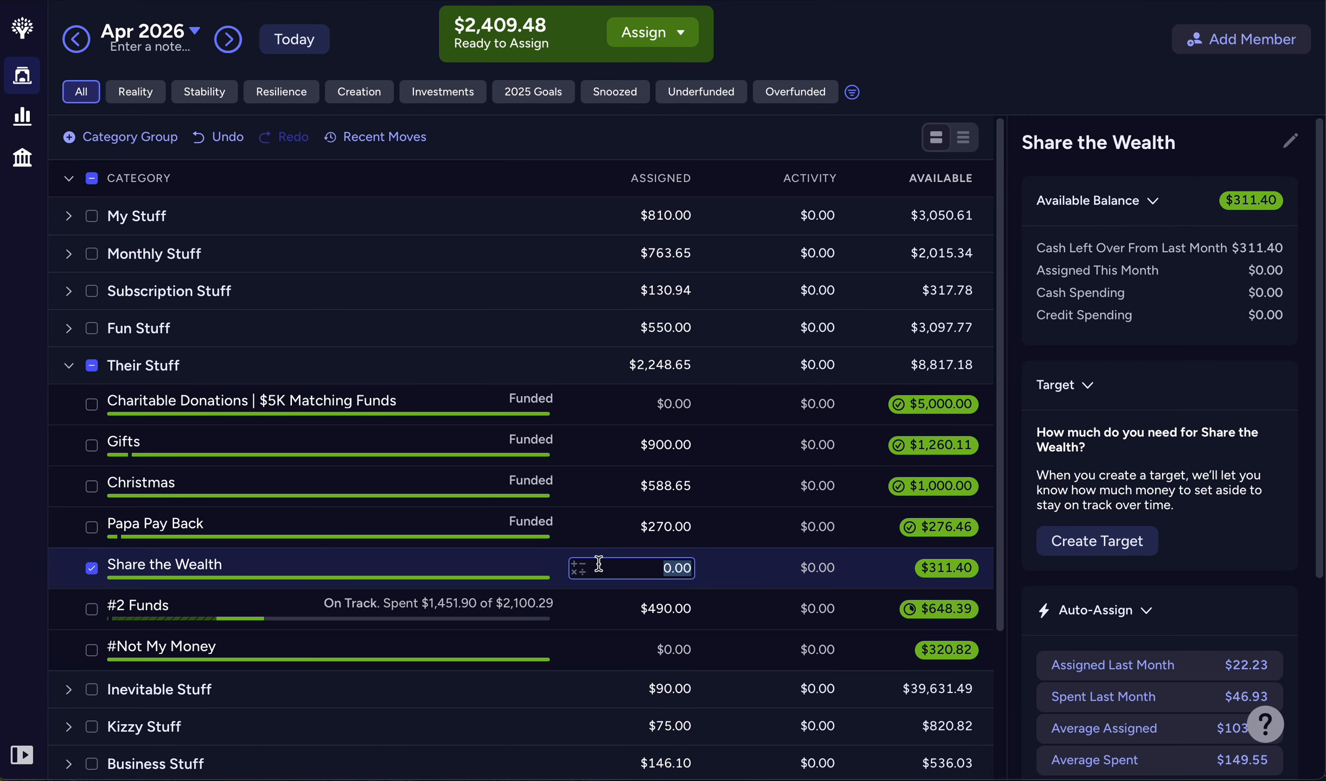
pyautogui.write('409.48')
pyautogui.press('Return')
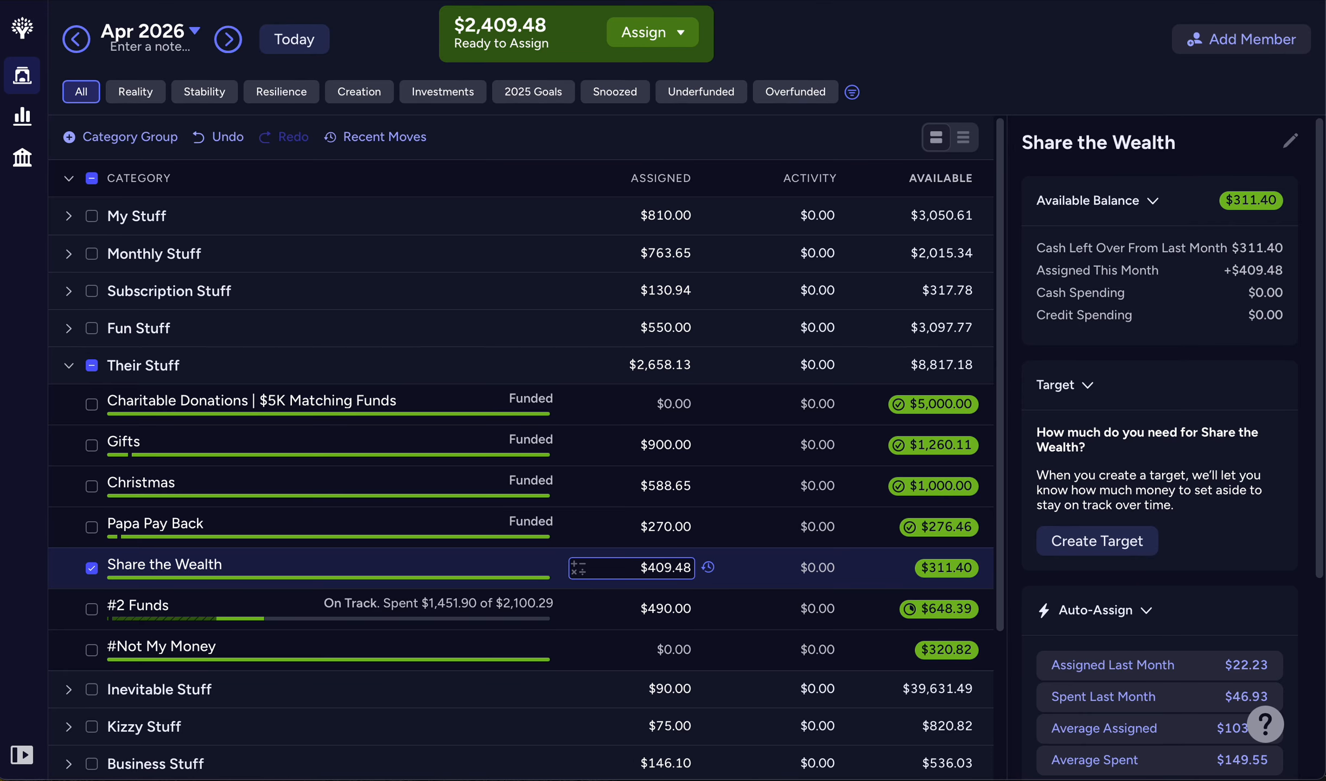
pyautogui.click(624, 537)
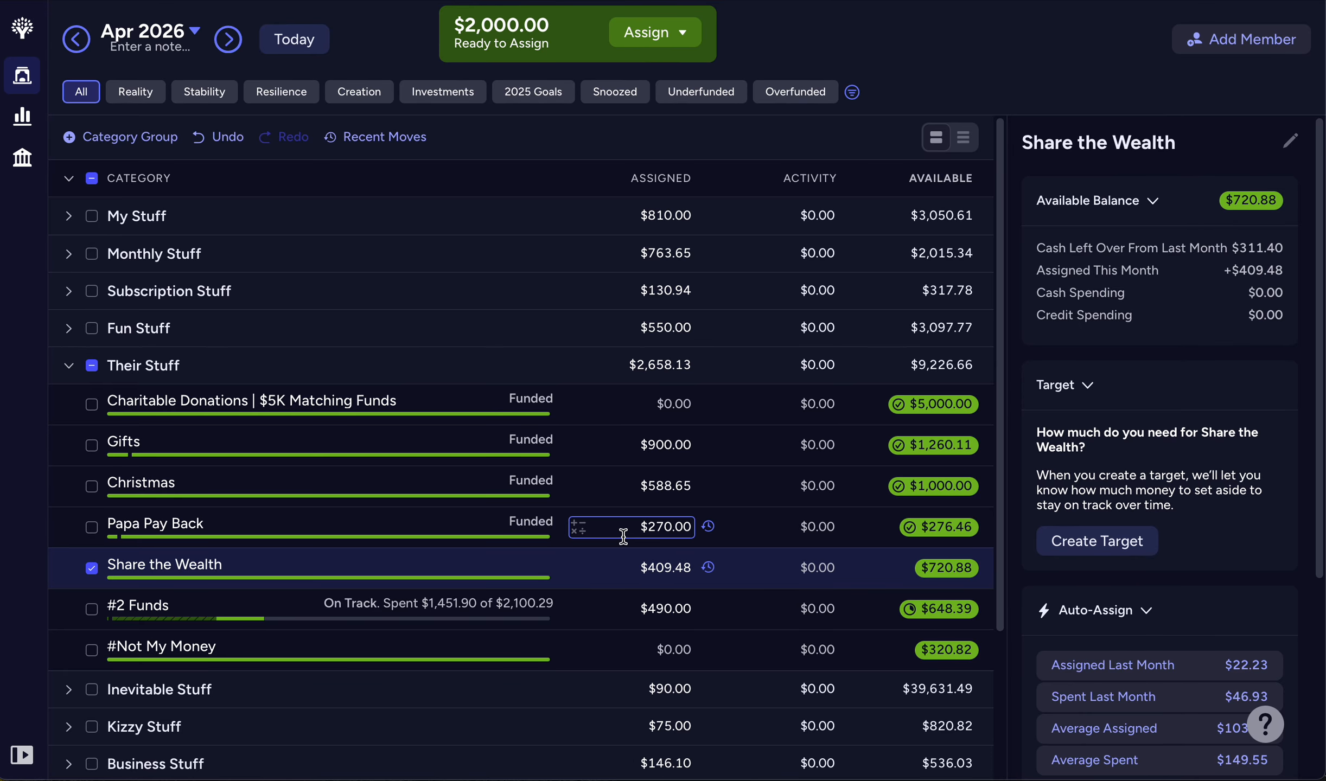
pyautogui.click(91, 569)
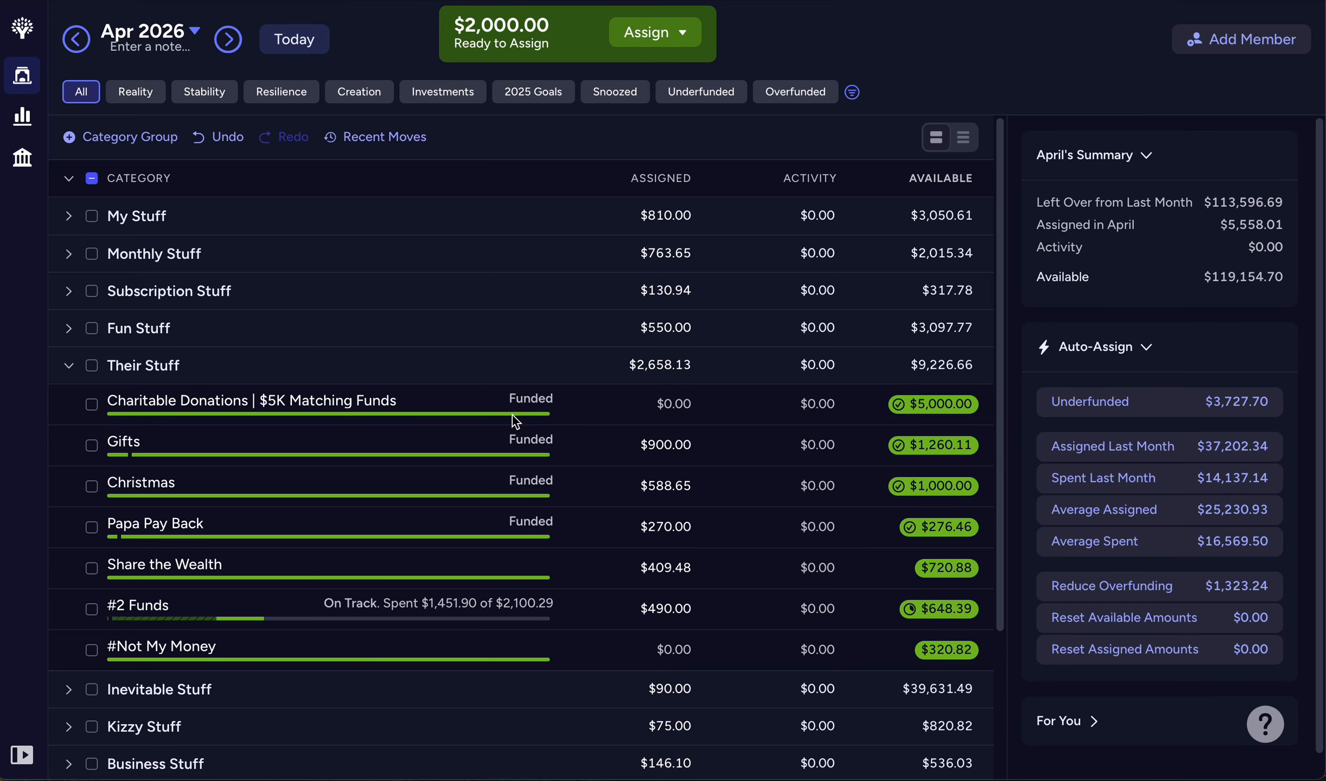
pyautogui.click(69, 367)
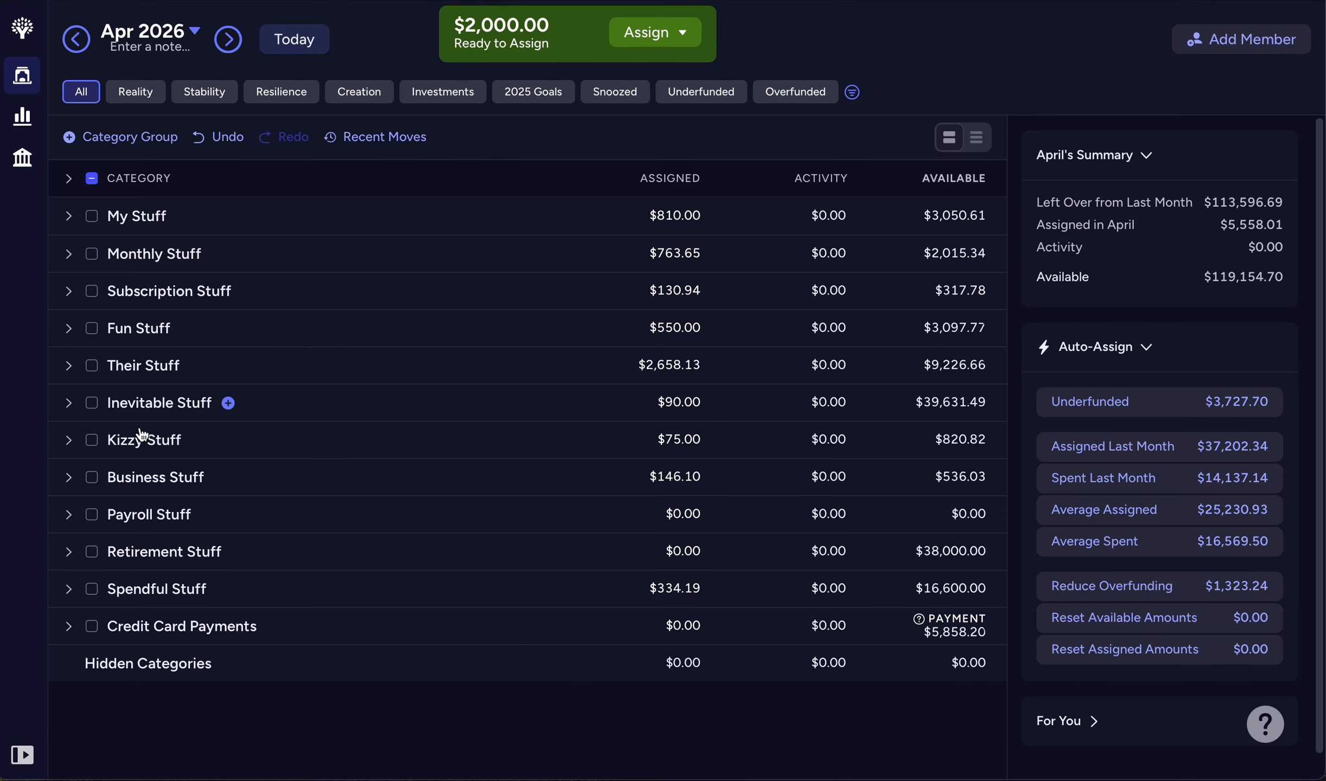
# Check the Trad IRA target in Retirement Stuff and assign $2,000 to Investments for April, leaving the group deselected and collapsed.
pyautogui.click(69, 552)
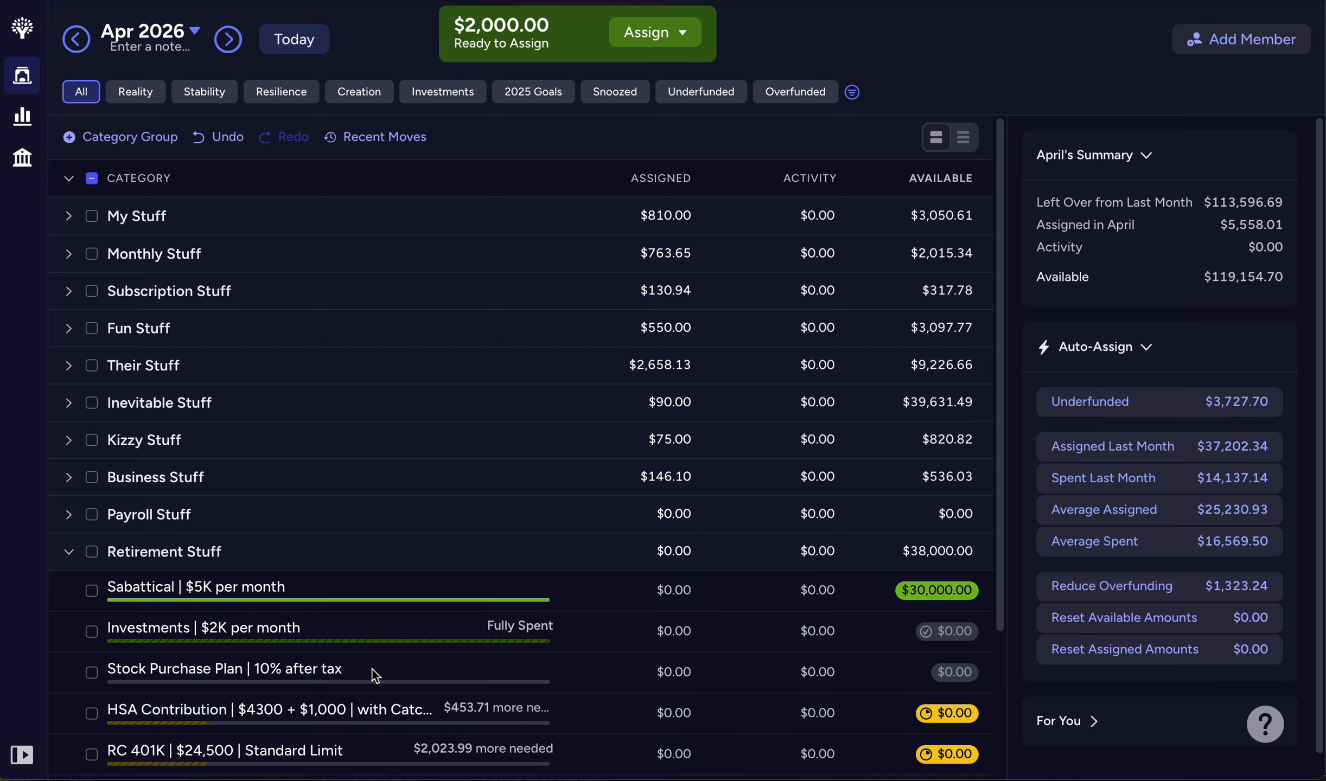
pyautogui.scroll(-3, 382, 673)
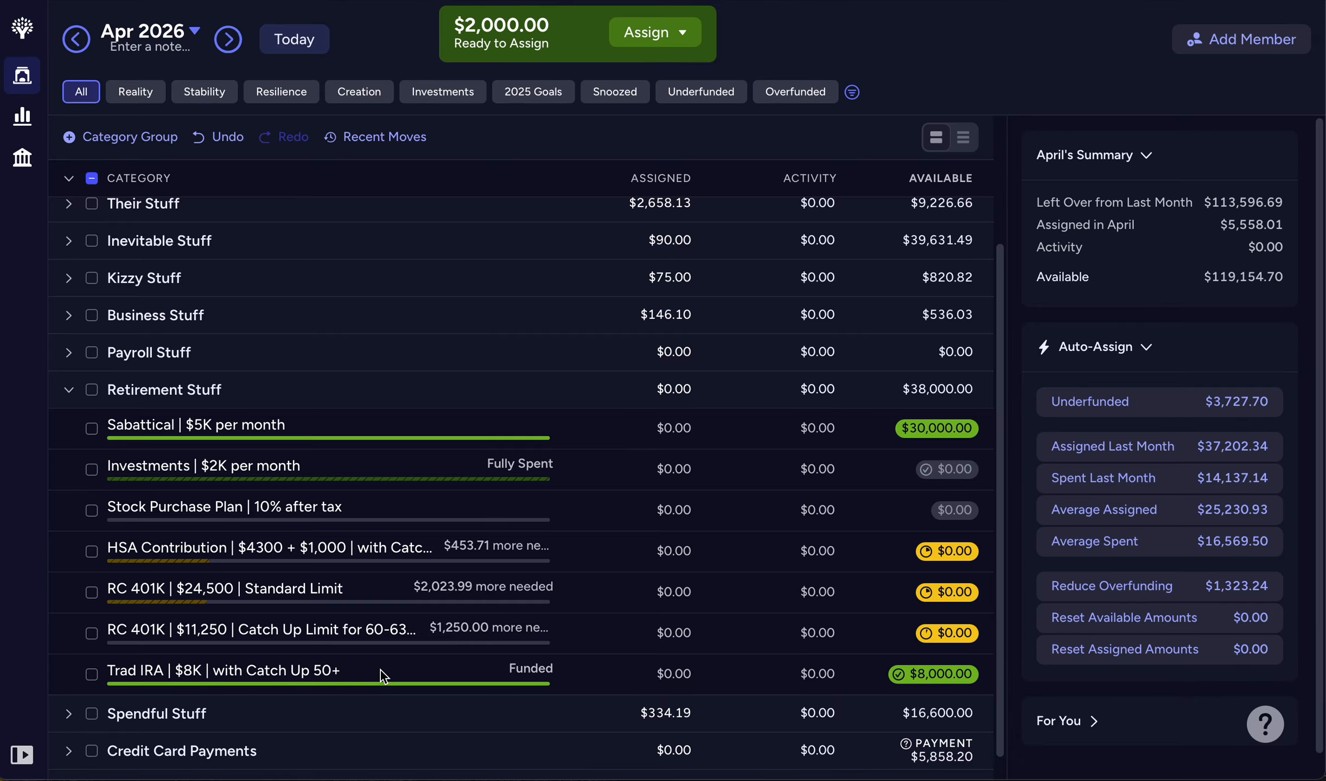
pyautogui.click(381, 672)
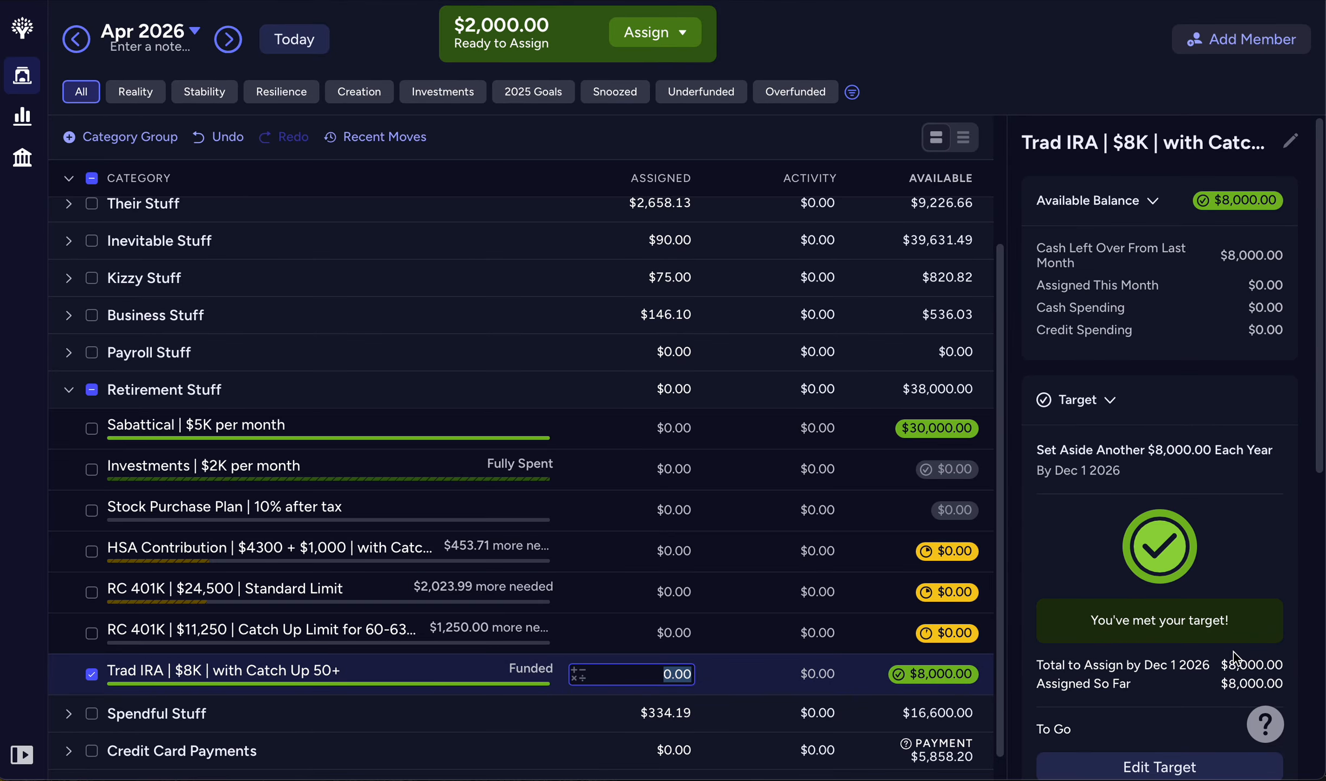
pyautogui.scroll(-3, 1234, 652)
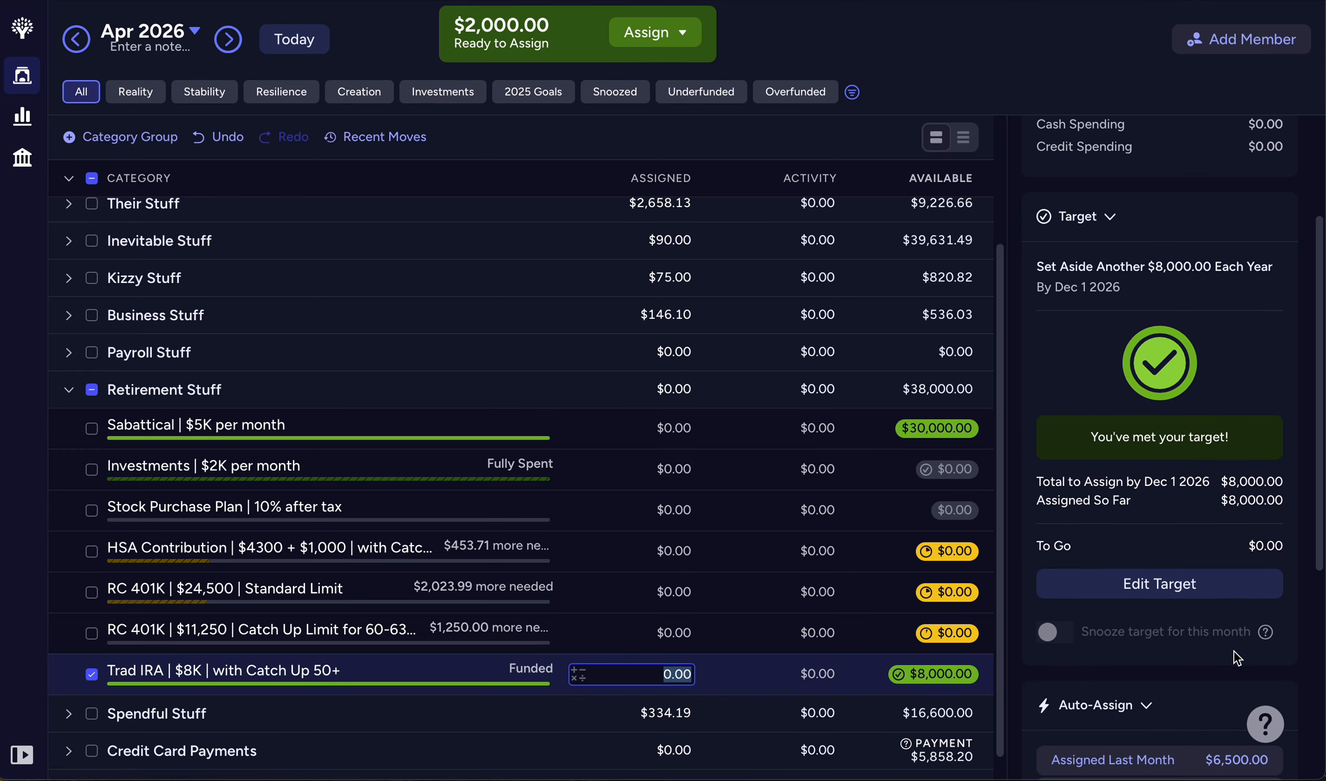
pyautogui.scroll(-1, 1234, 652)
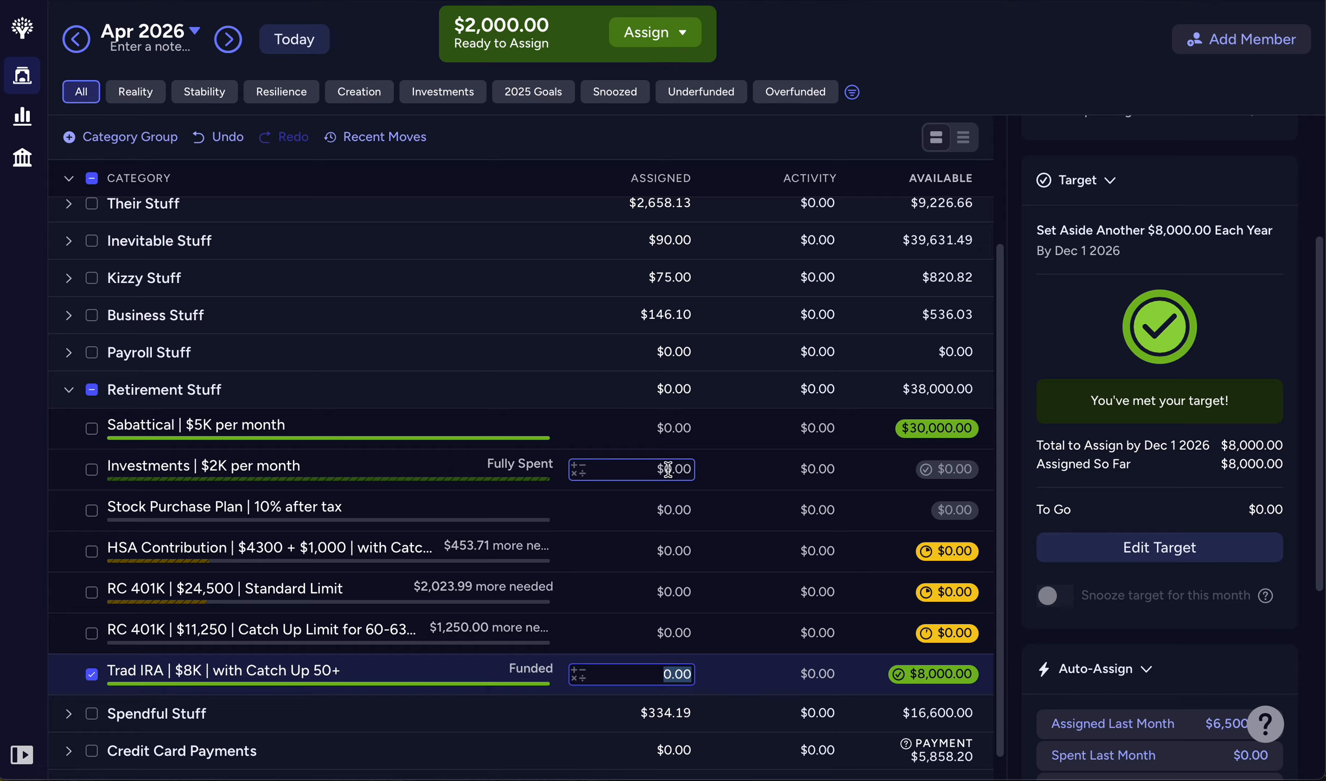
pyautogui.click(648, 468)
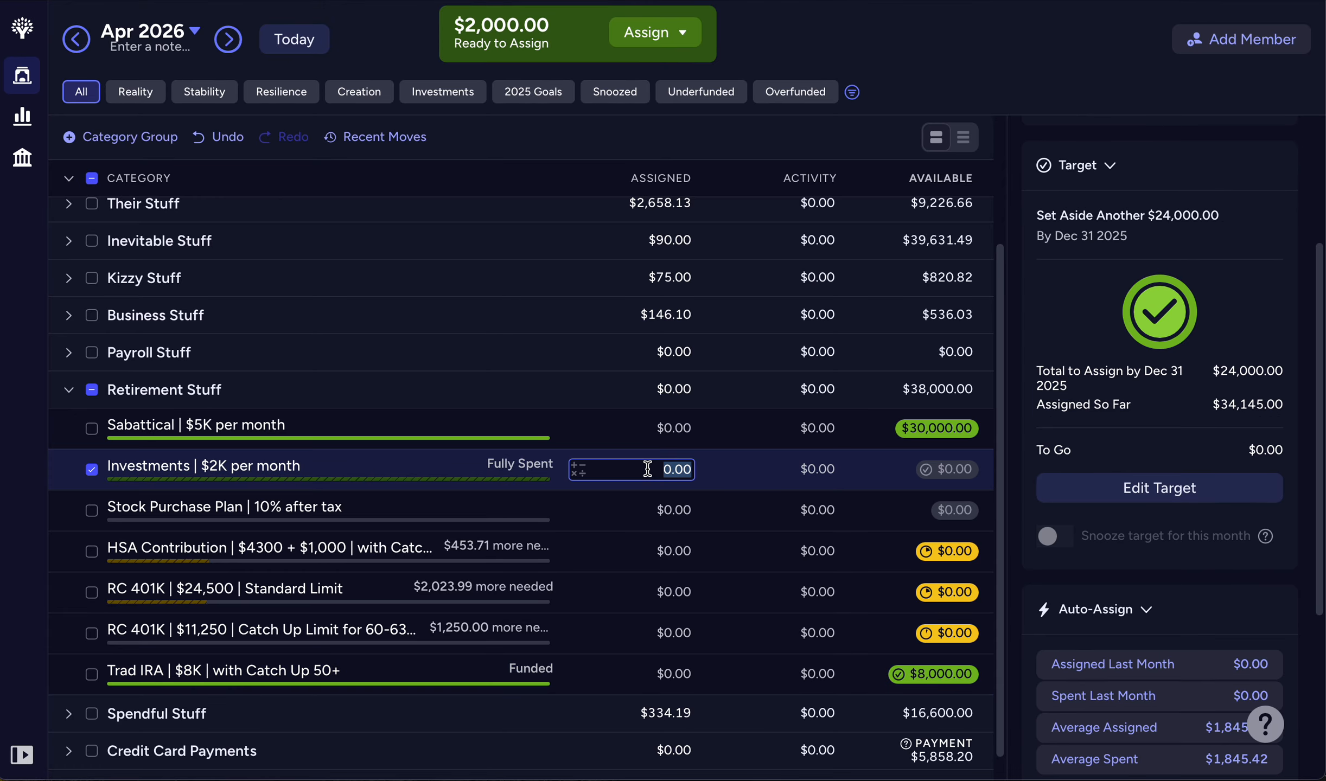
pyautogui.press('BackSpace')
pyautogui.write('2000')
pyautogui.press('Return')
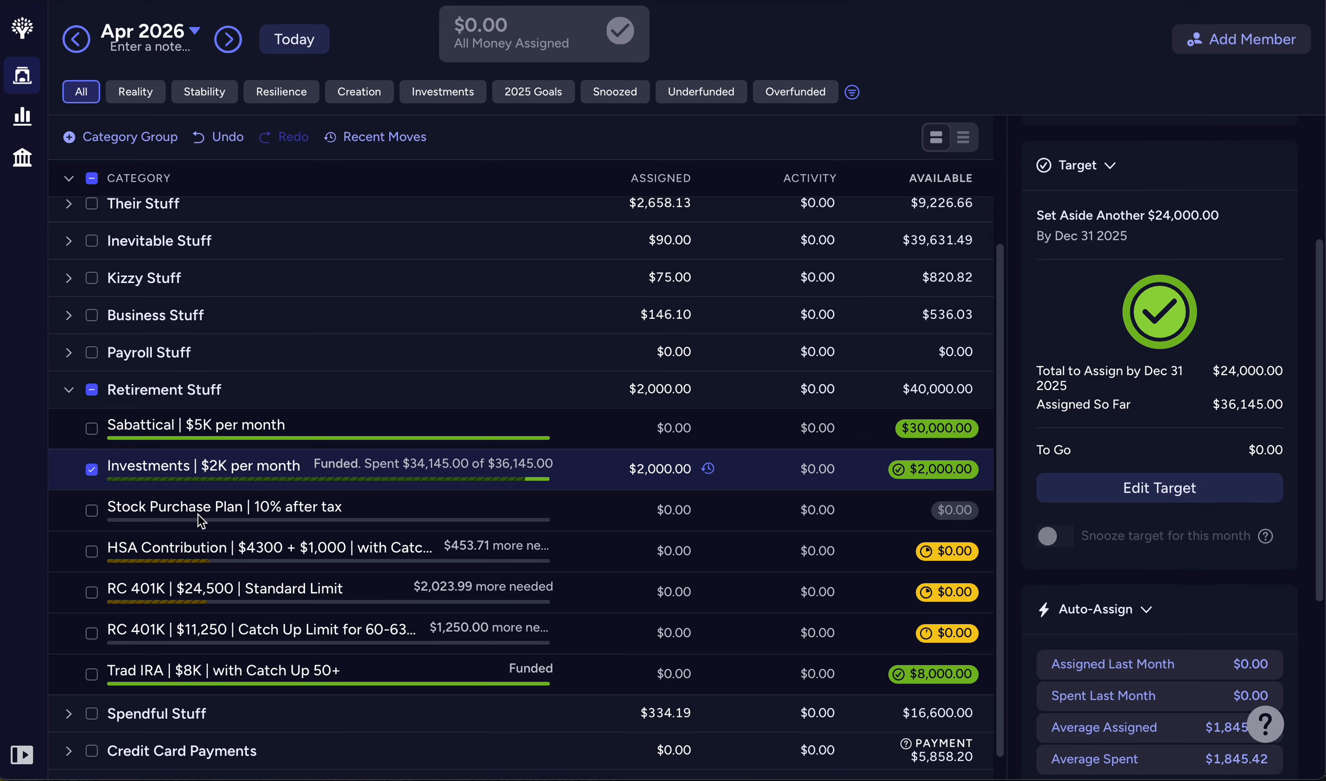
pyautogui.click(91, 470)
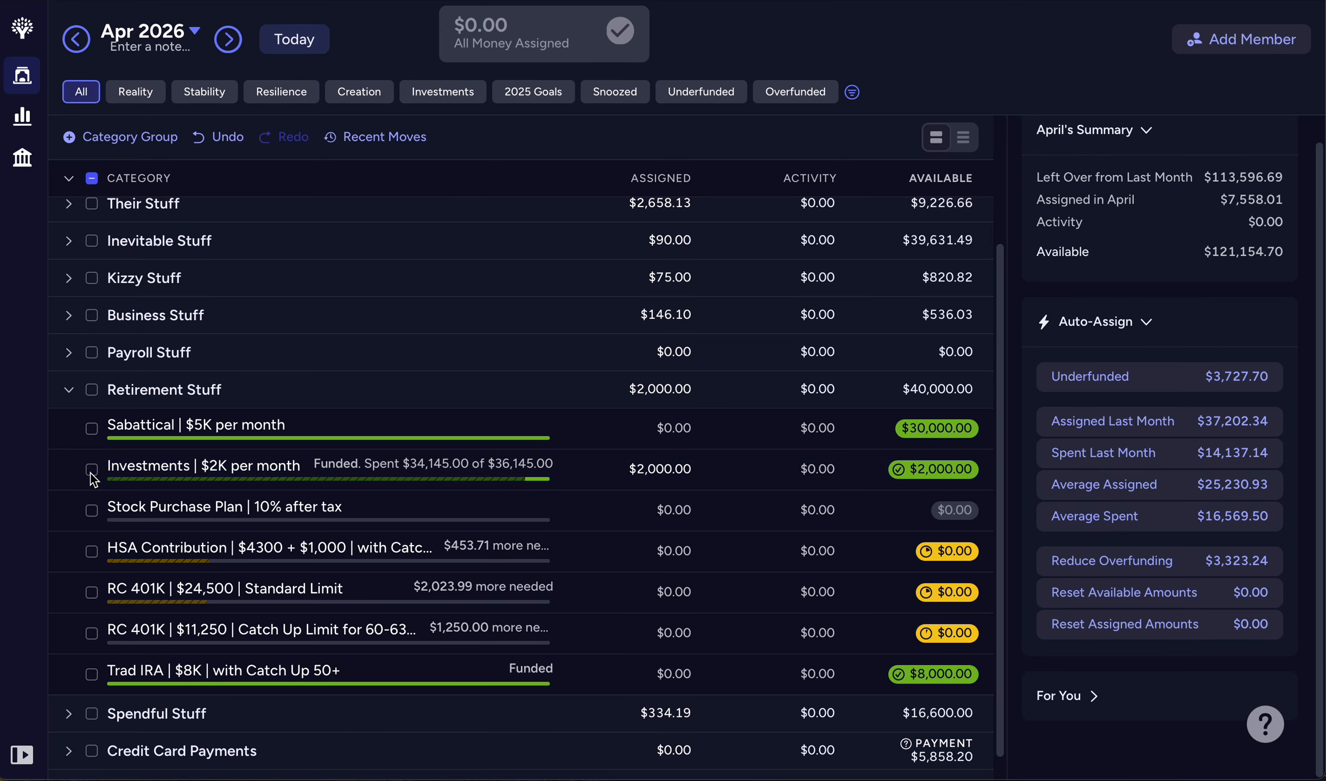
pyautogui.click(69, 389)
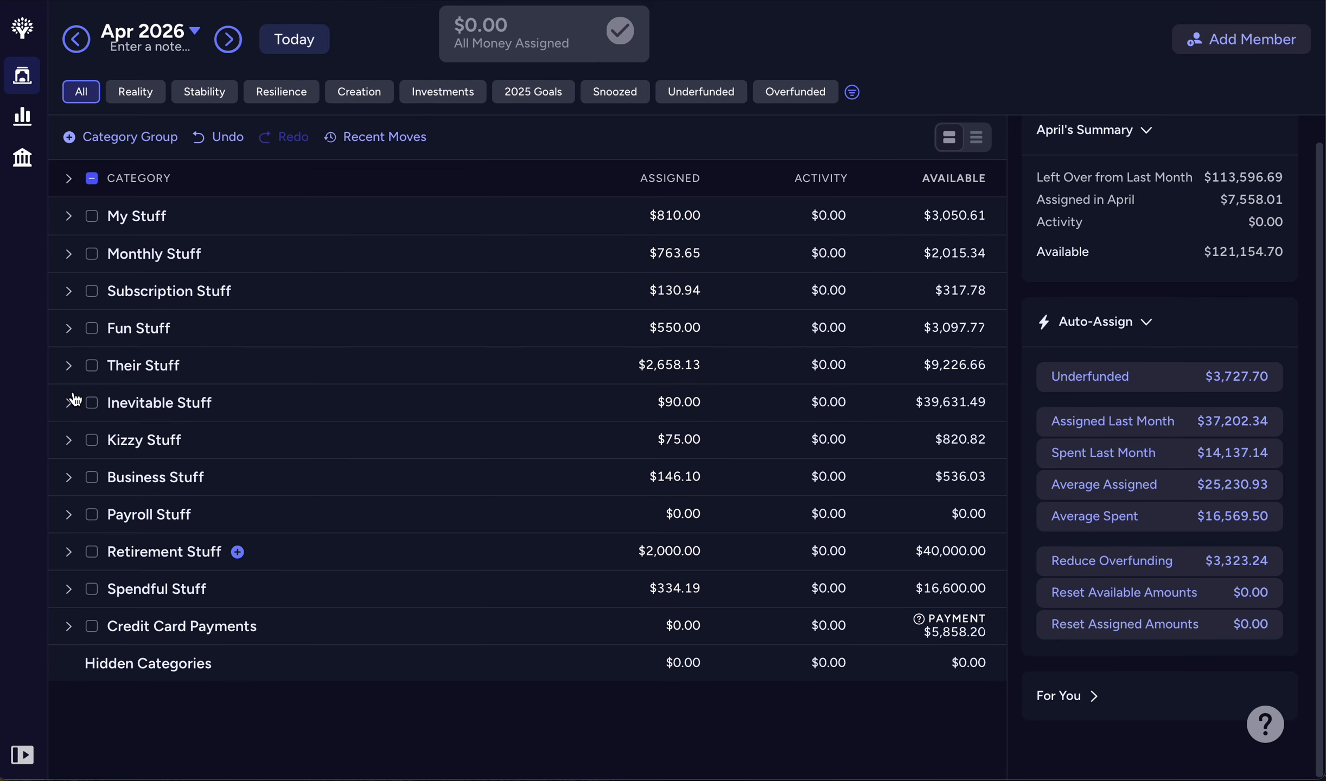
# Open the $36,500 Bonus transaction from the Income v Expense report, review its split lines in SoFi Savings, and leave it closed and deselected.
pyautogui.click(27, 126)
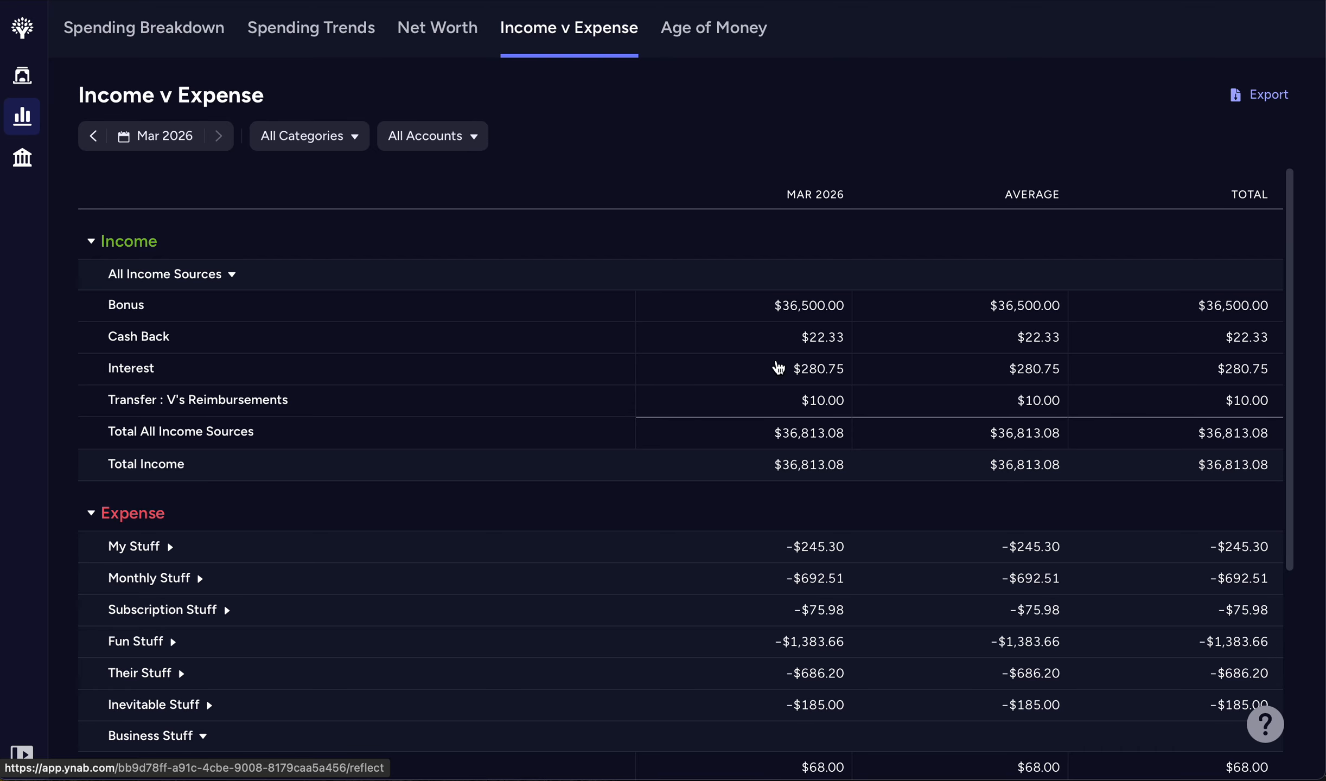
pyautogui.click(1019, 306)
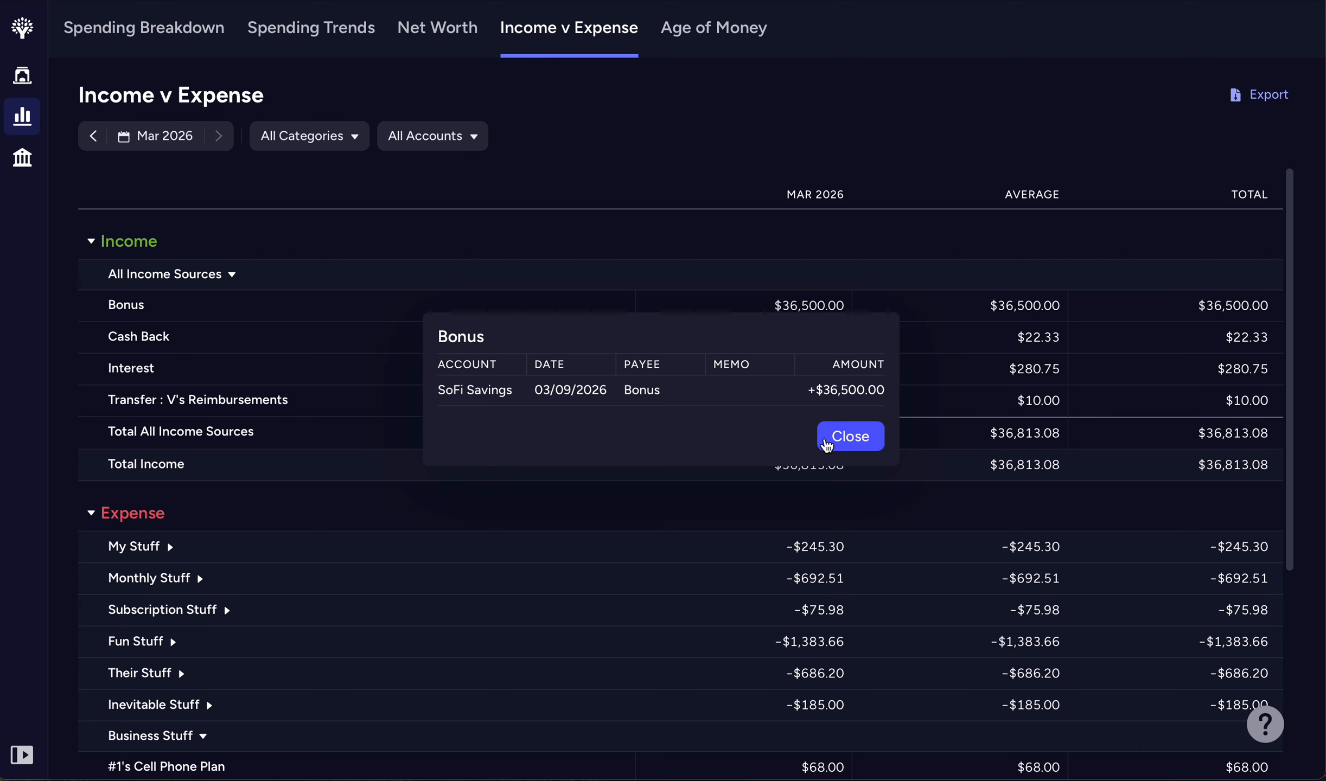
pyautogui.click(641, 390)
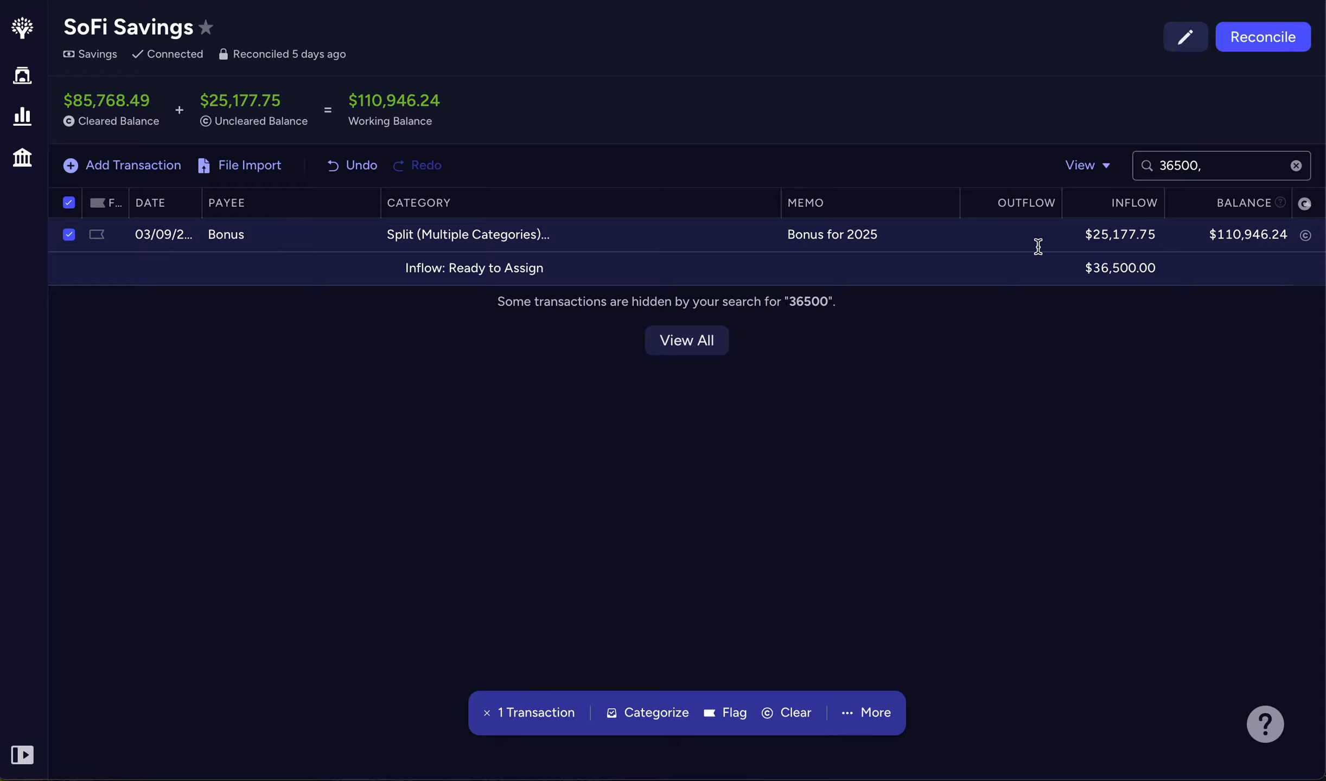
pyautogui.click(1160, 238)
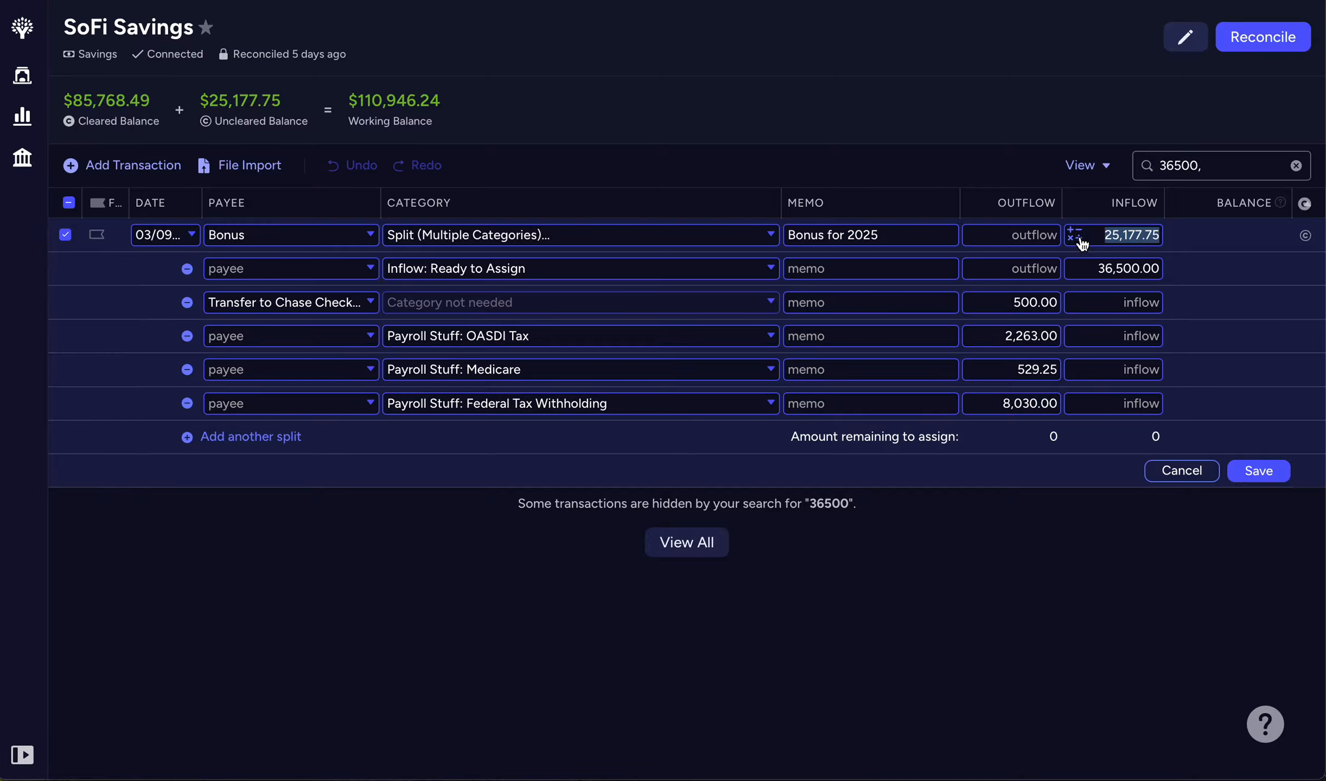
pyautogui.click(1259, 471)
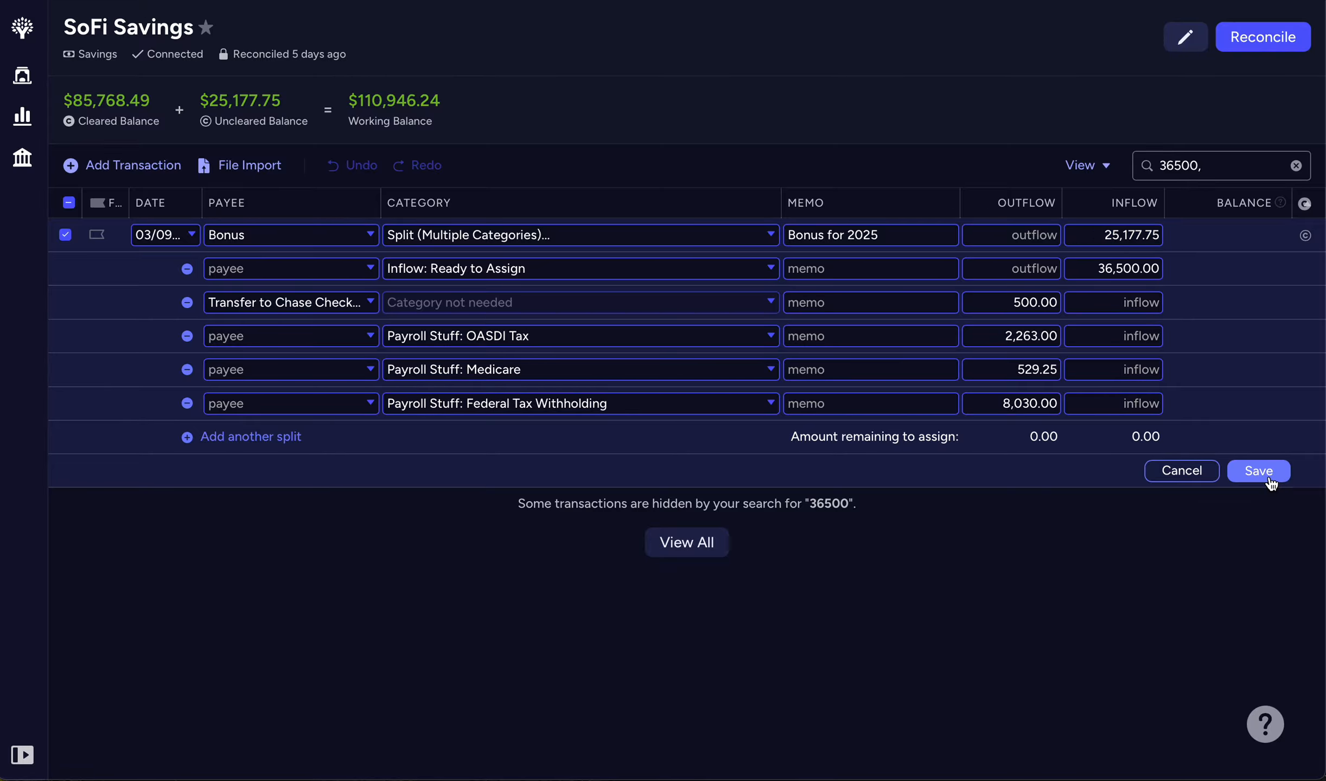
pyautogui.click(1259, 471)
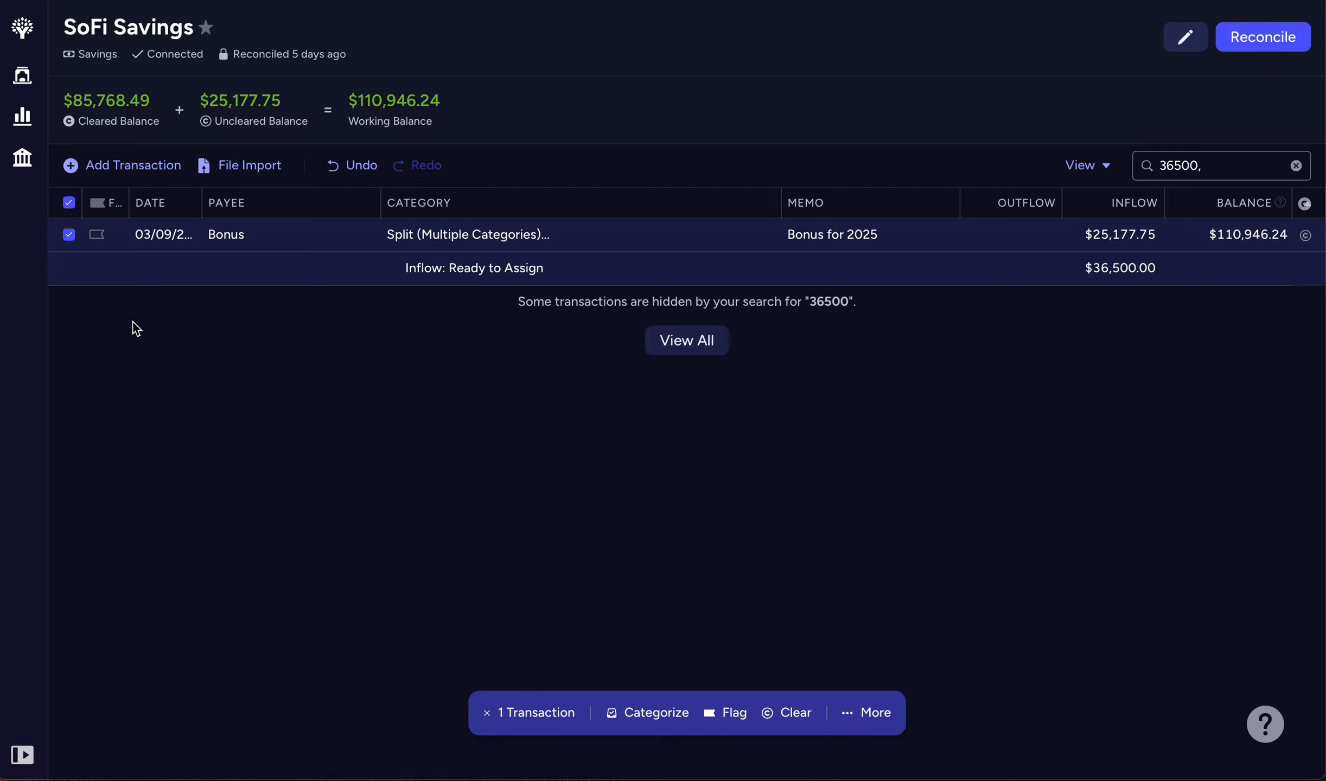
pyautogui.click(68, 234)
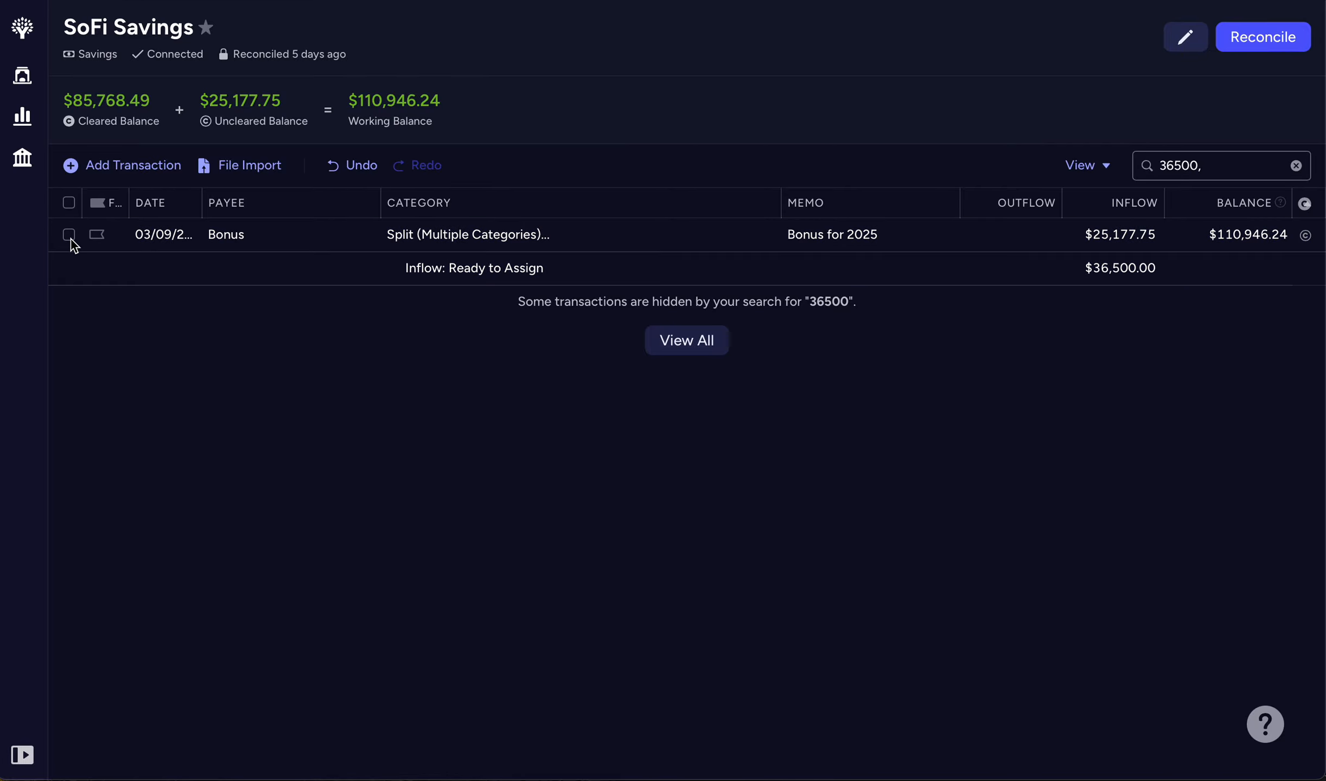
# Review the March 2026 budget amounts in Monthly Stuff, Subscription Stuff and Their Stuff, leaving all category groups collapsed.
pyautogui.click(19, 81)
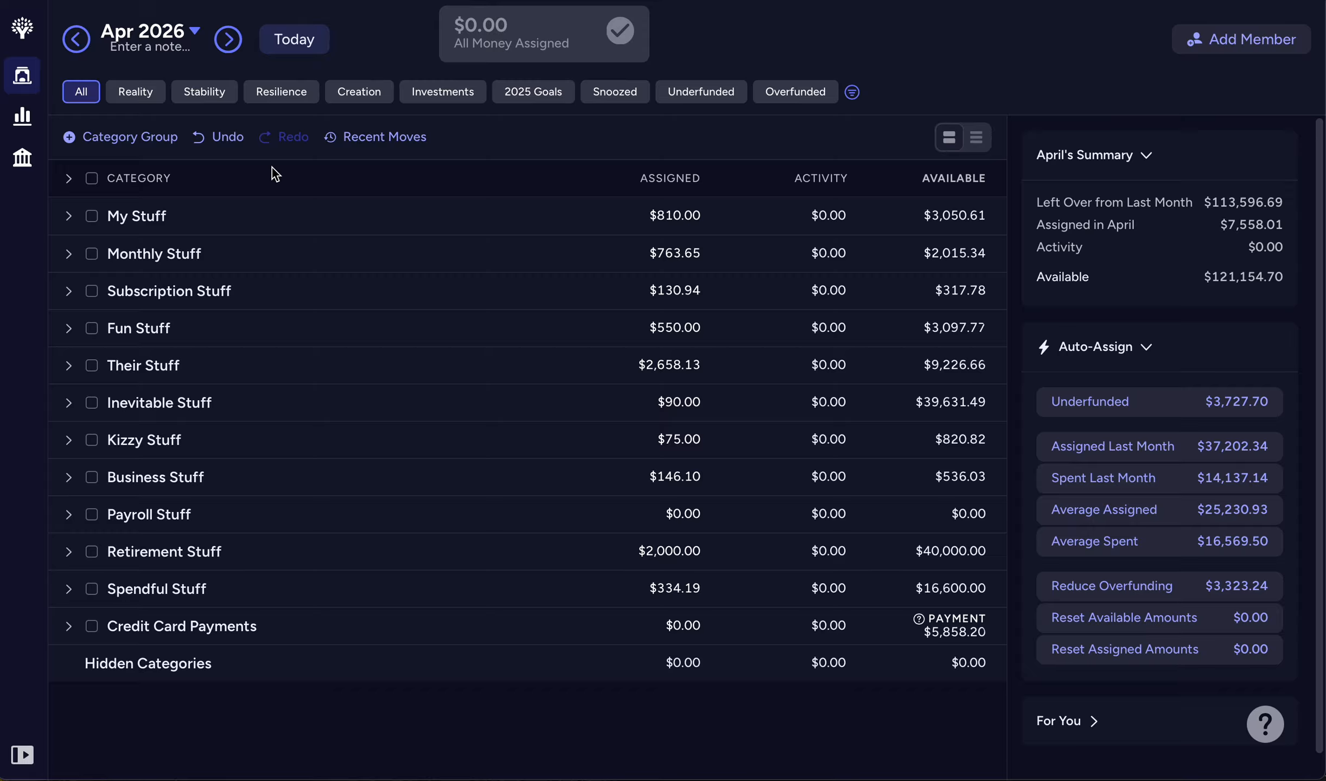
pyautogui.click(76, 40)
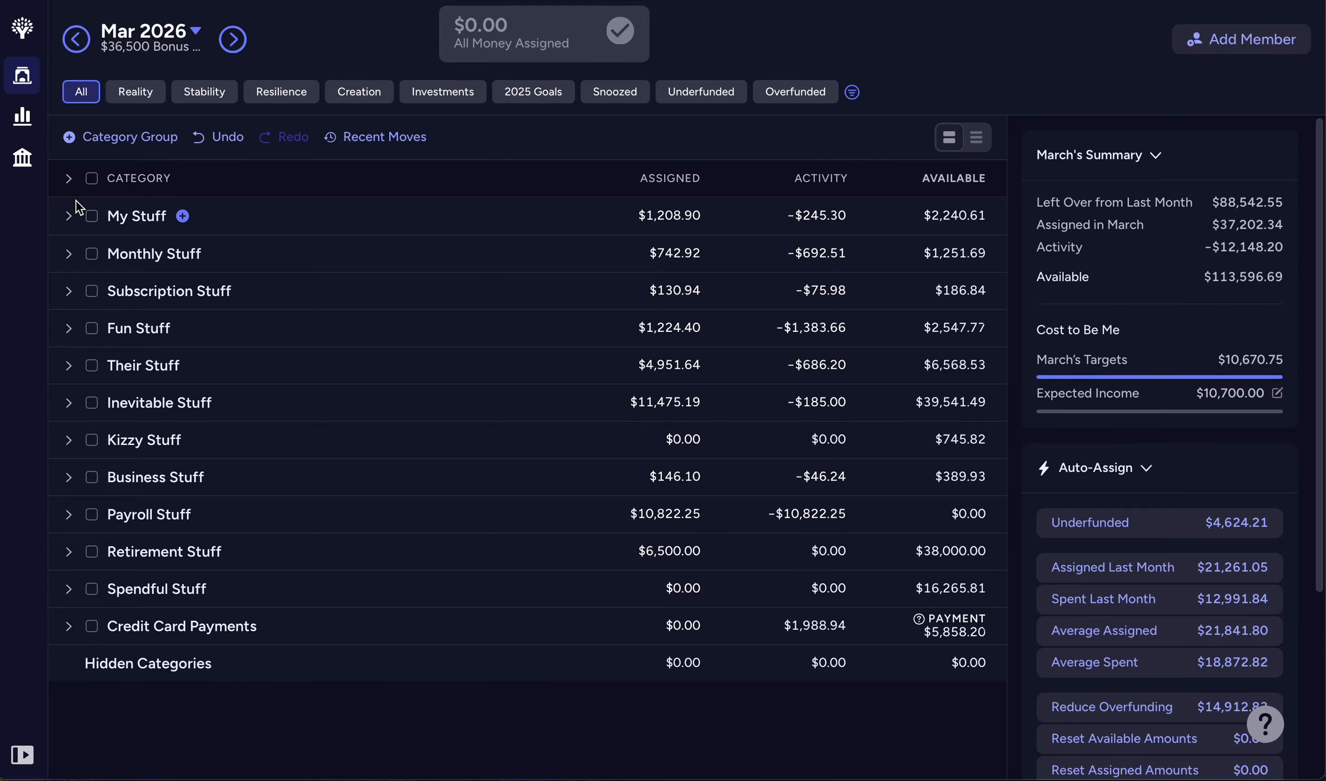
pyautogui.click(68, 255)
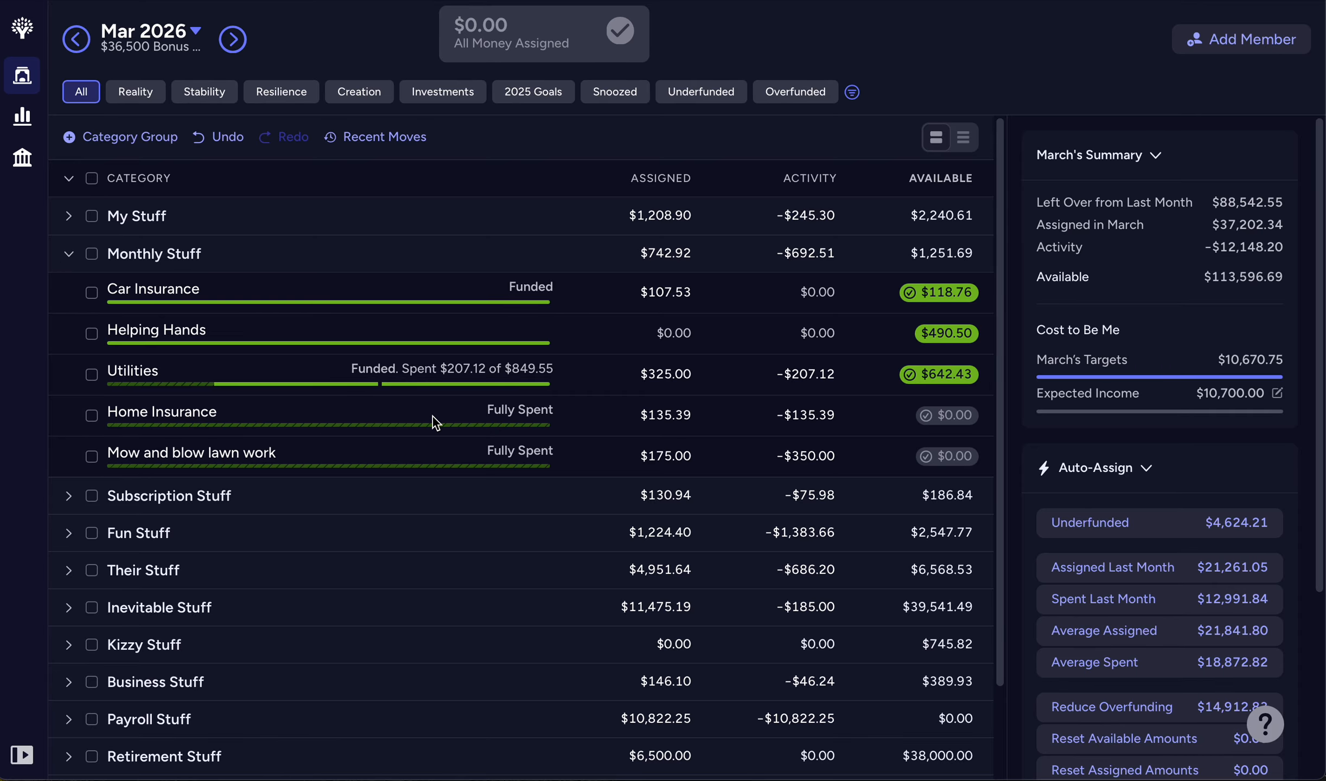
pyautogui.click(69, 497)
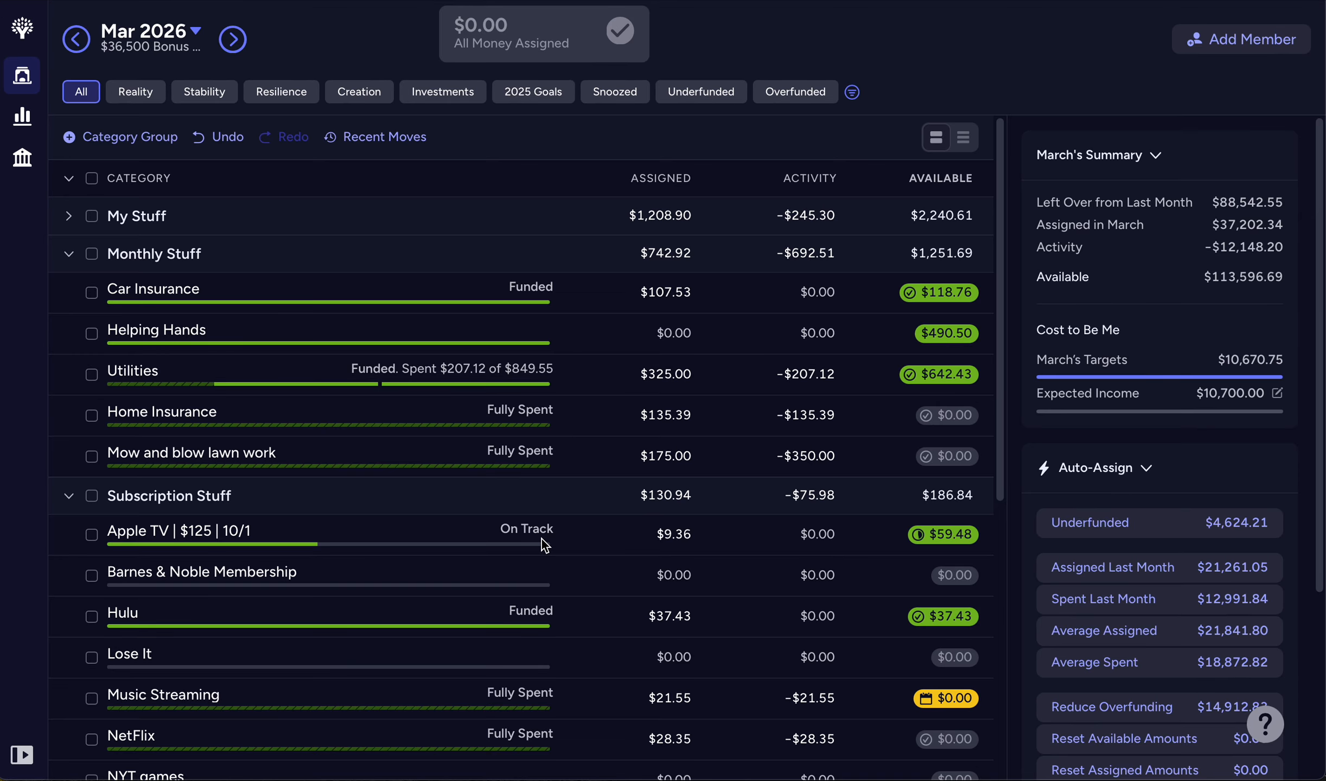
pyautogui.scroll(-3, 528, 530)
pyautogui.scroll(-5, 529, 529)
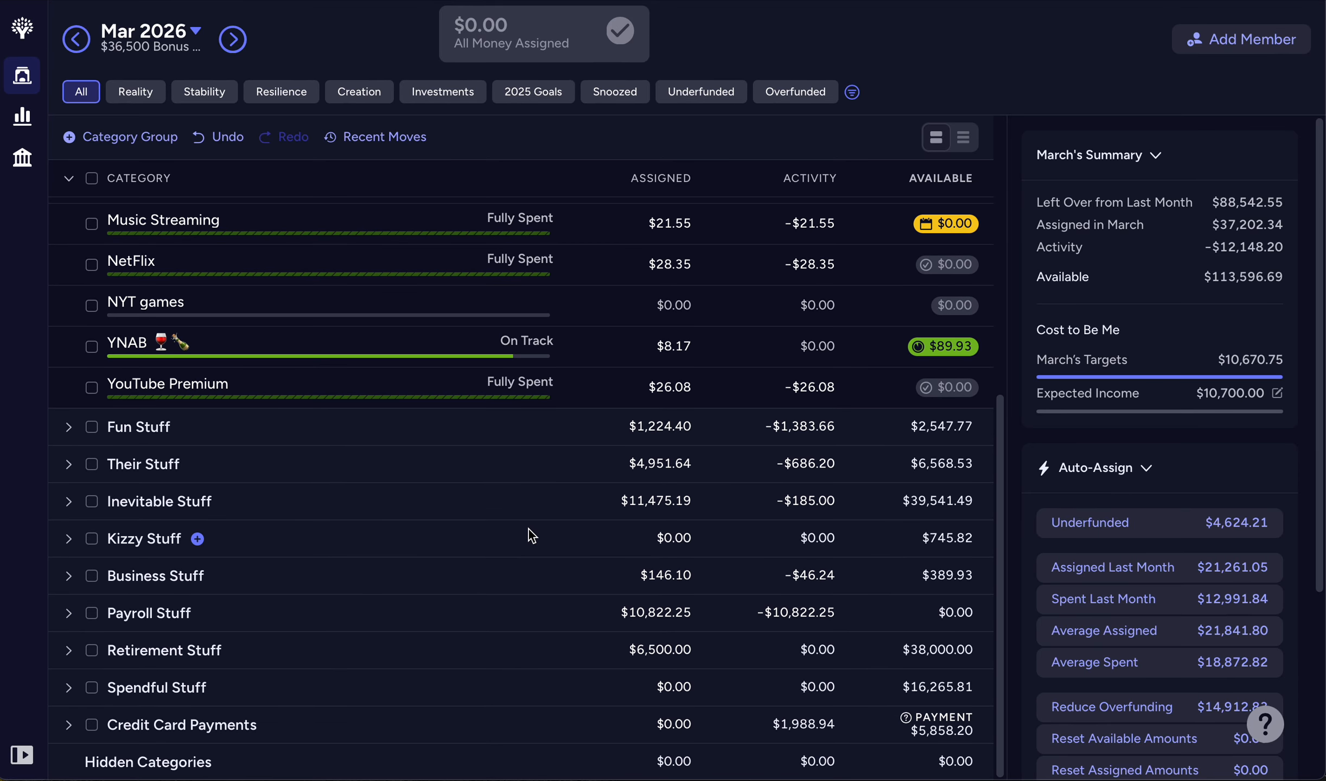
pyautogui.click(68, 465)
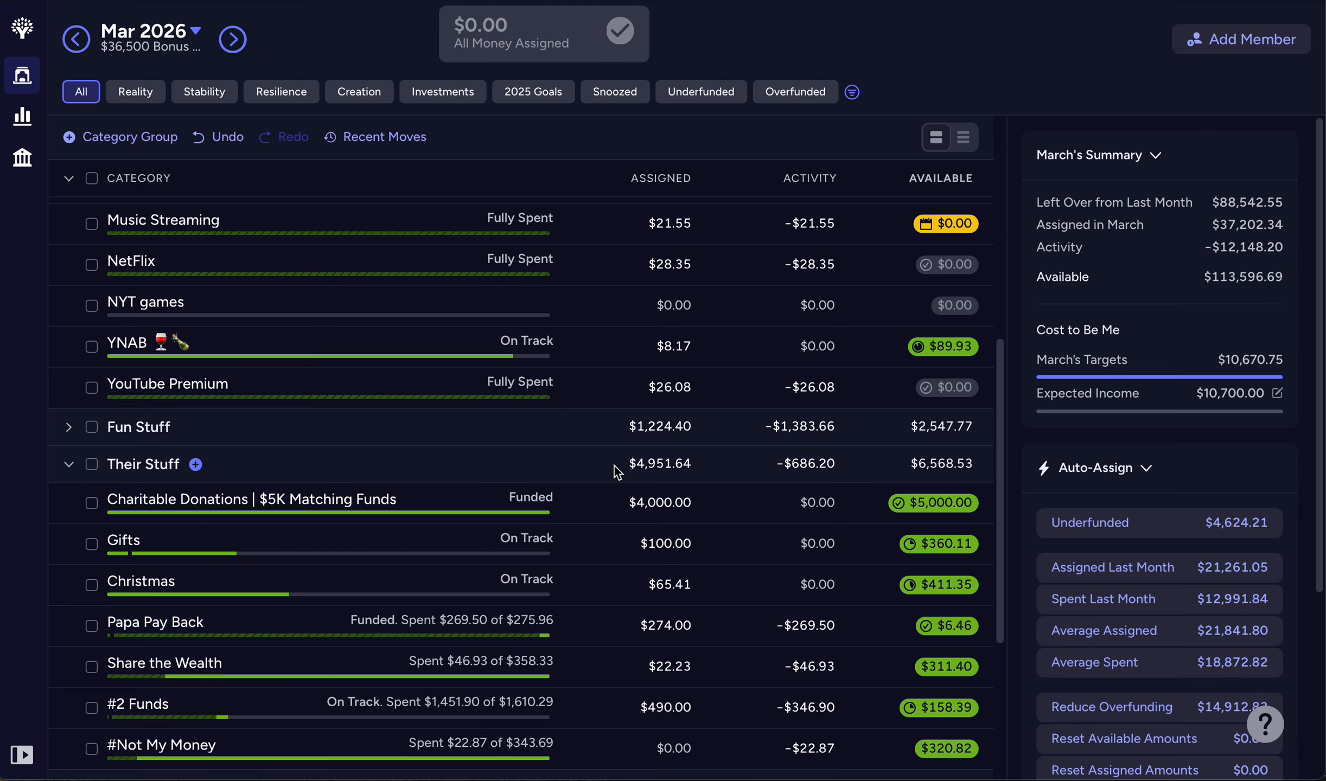
pyautogui.scroll(-5, 584, 506)
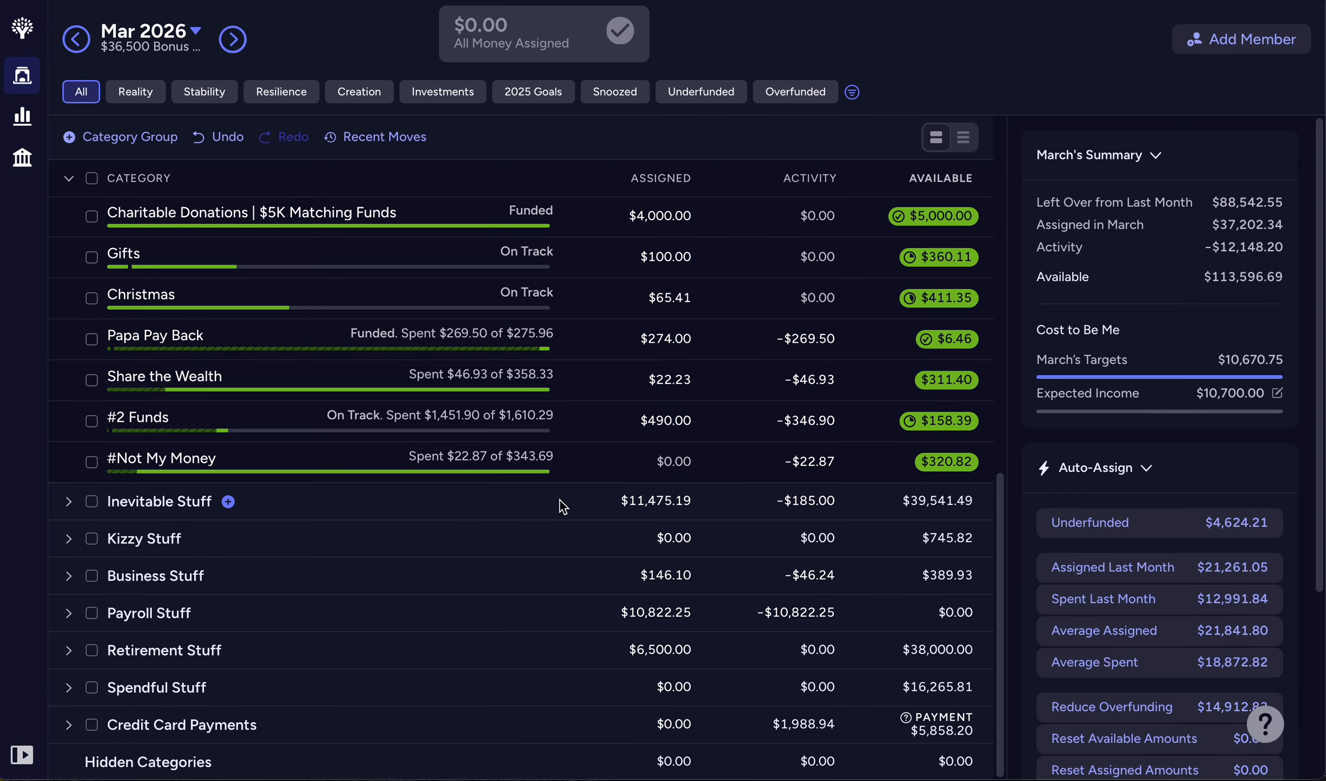
pyautogui.click(70, 186)
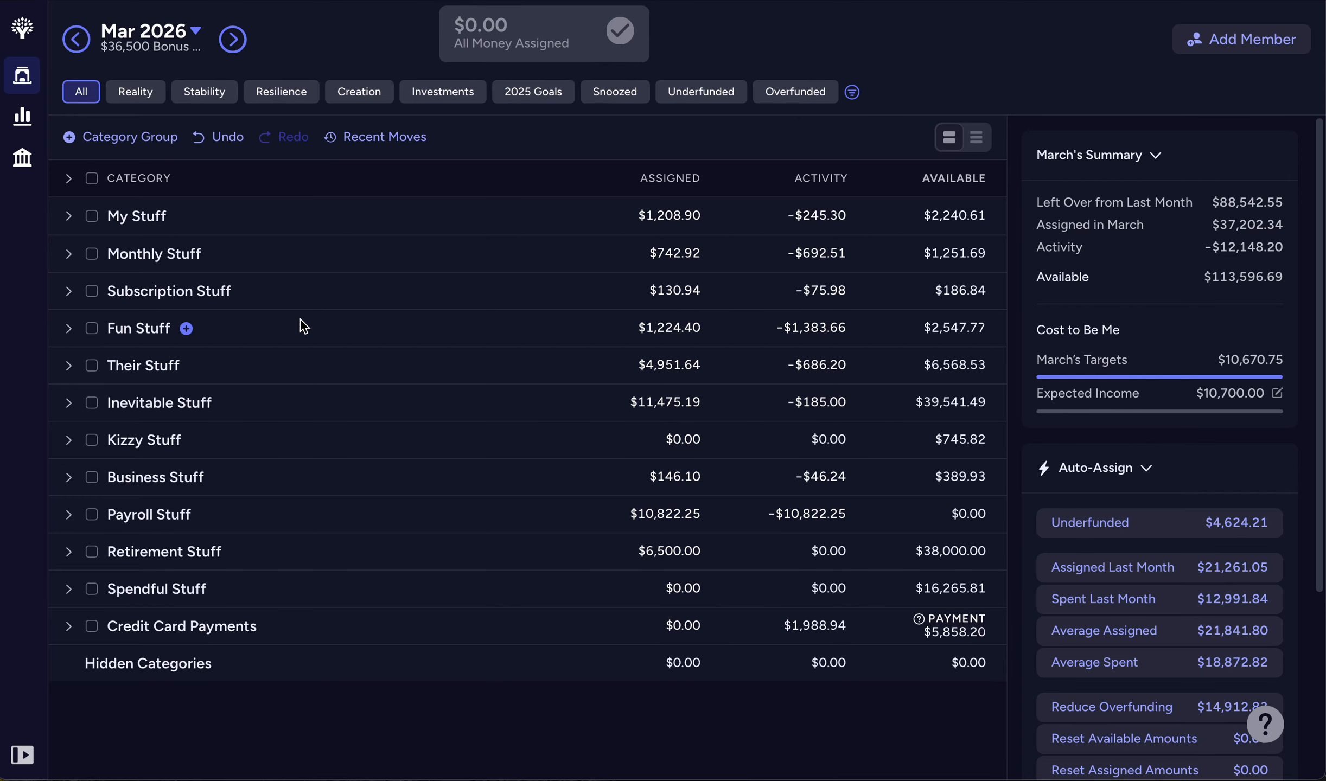
# Expand all category groups in April 2026, collapse the month summary and Auto-Assign sections, and return to the current month.
pyautogui.click(234, 40)
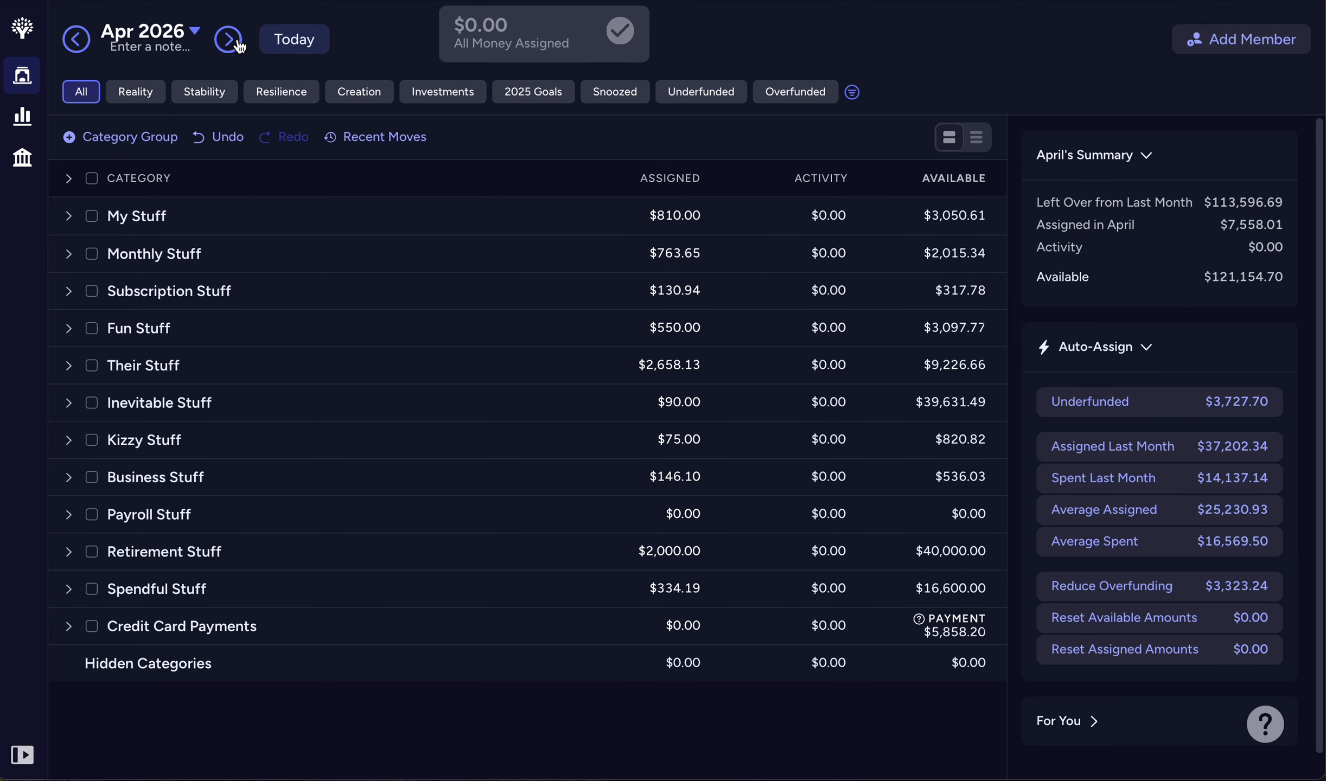
pyautogui.click(69, 179)
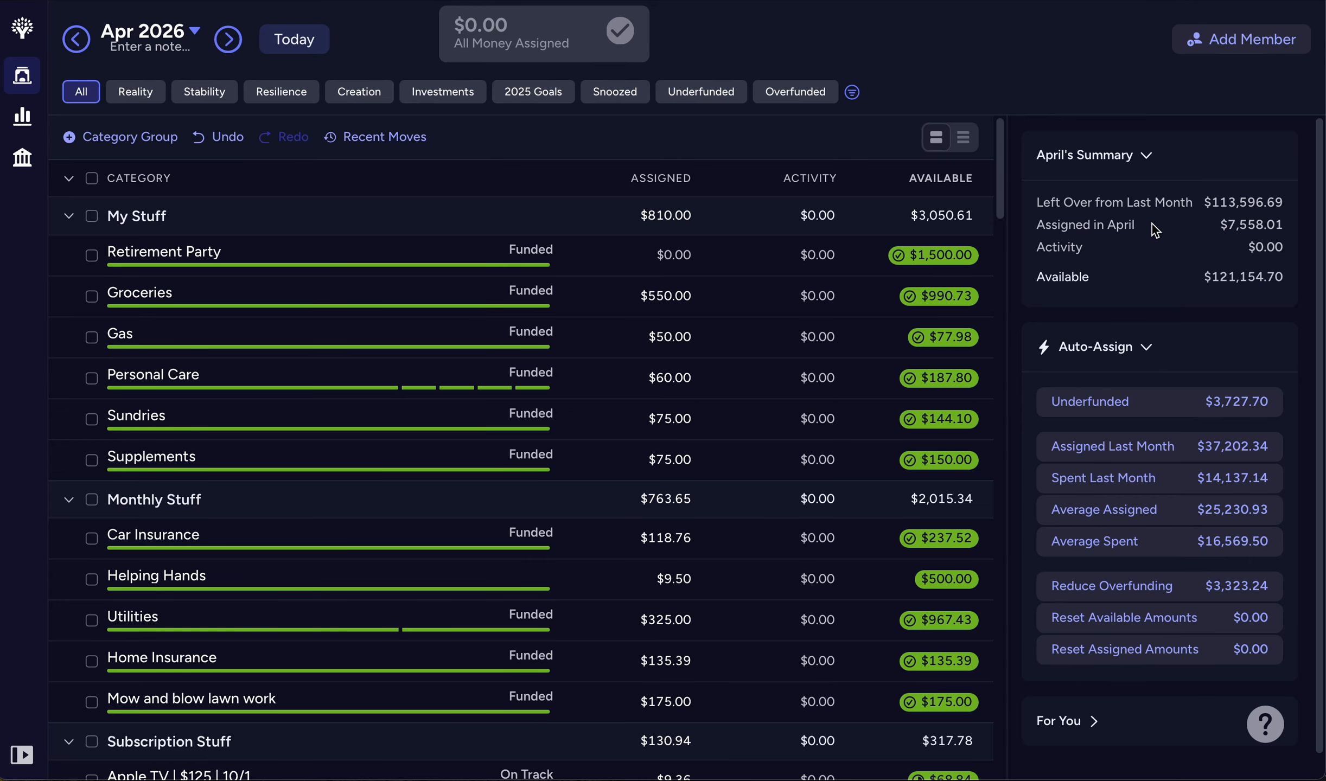
pyautogui.click(1148, 157)
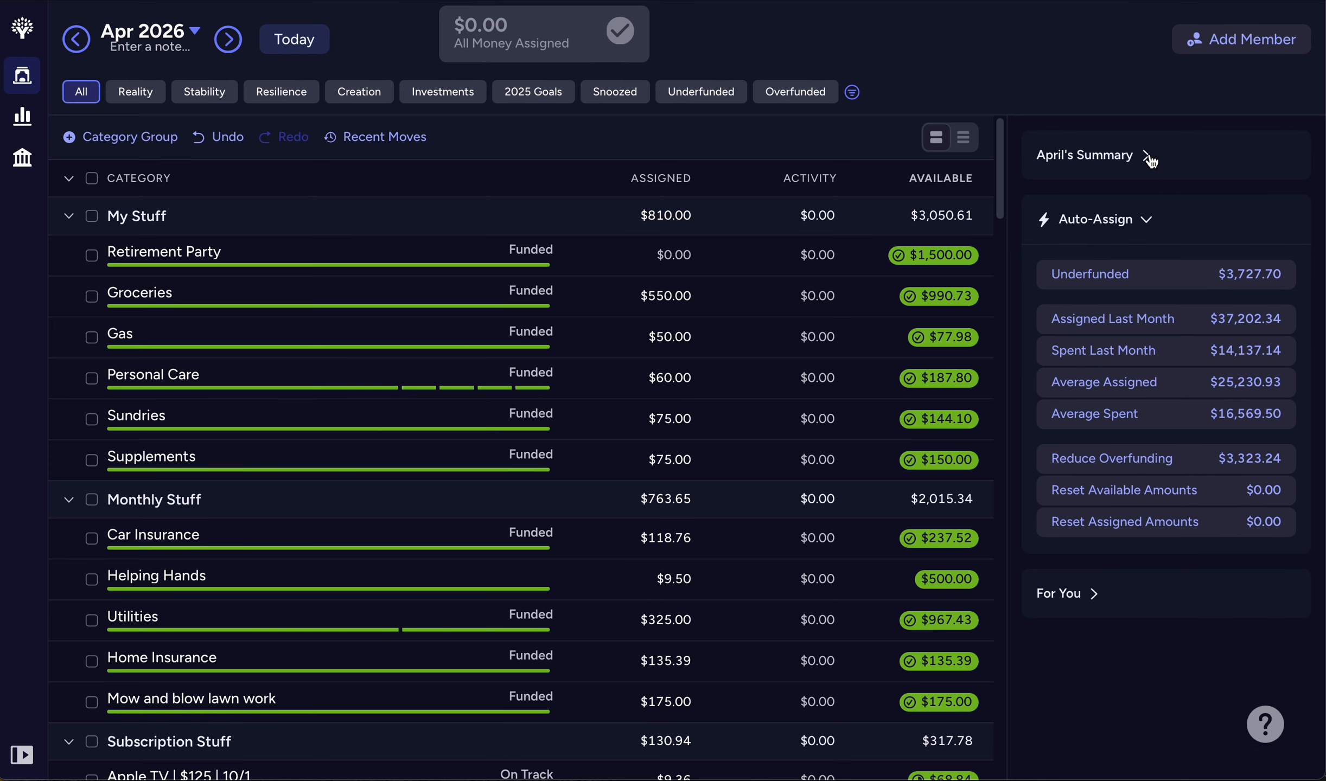
pyautogui.click(1149, 220)
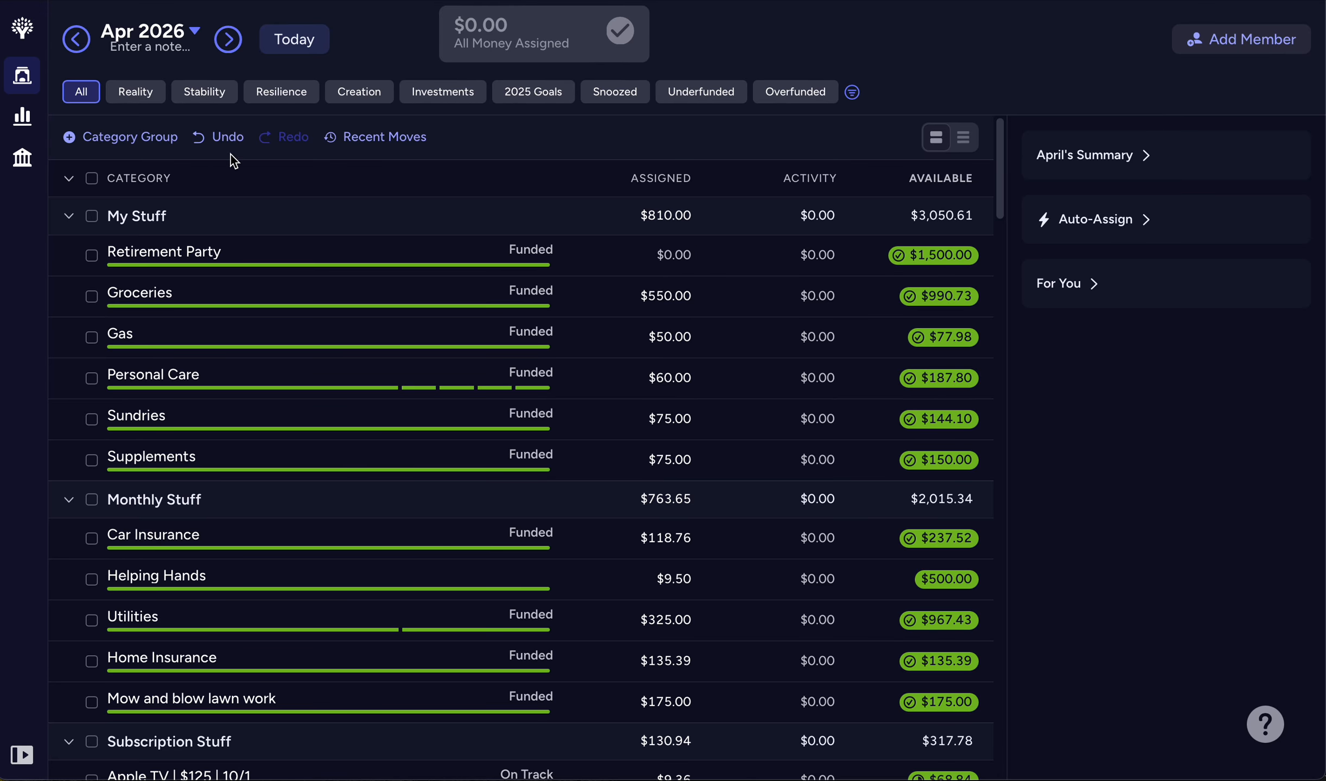
pyautogui.click(305, 48)
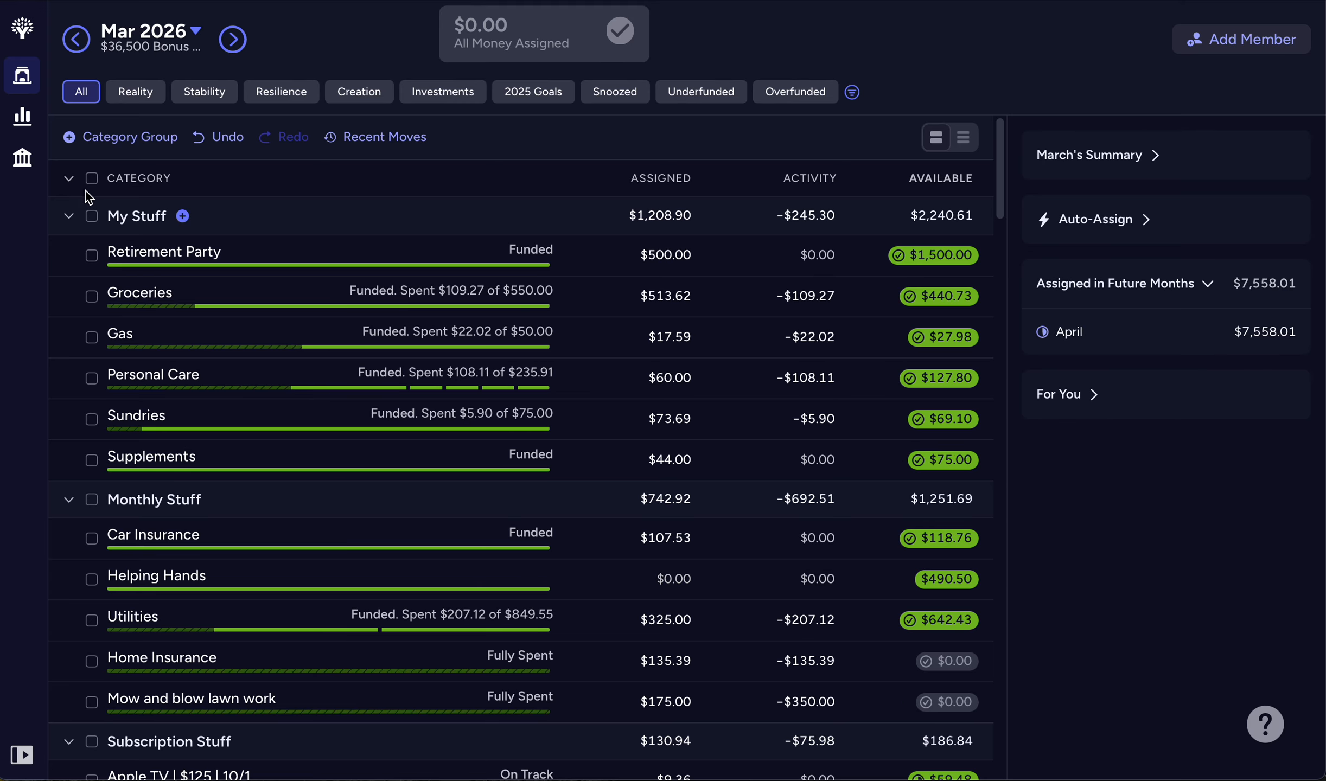
# Look over the March 2026 category groups and leave all of them collapsed.
pyautogui.click(69, 179)
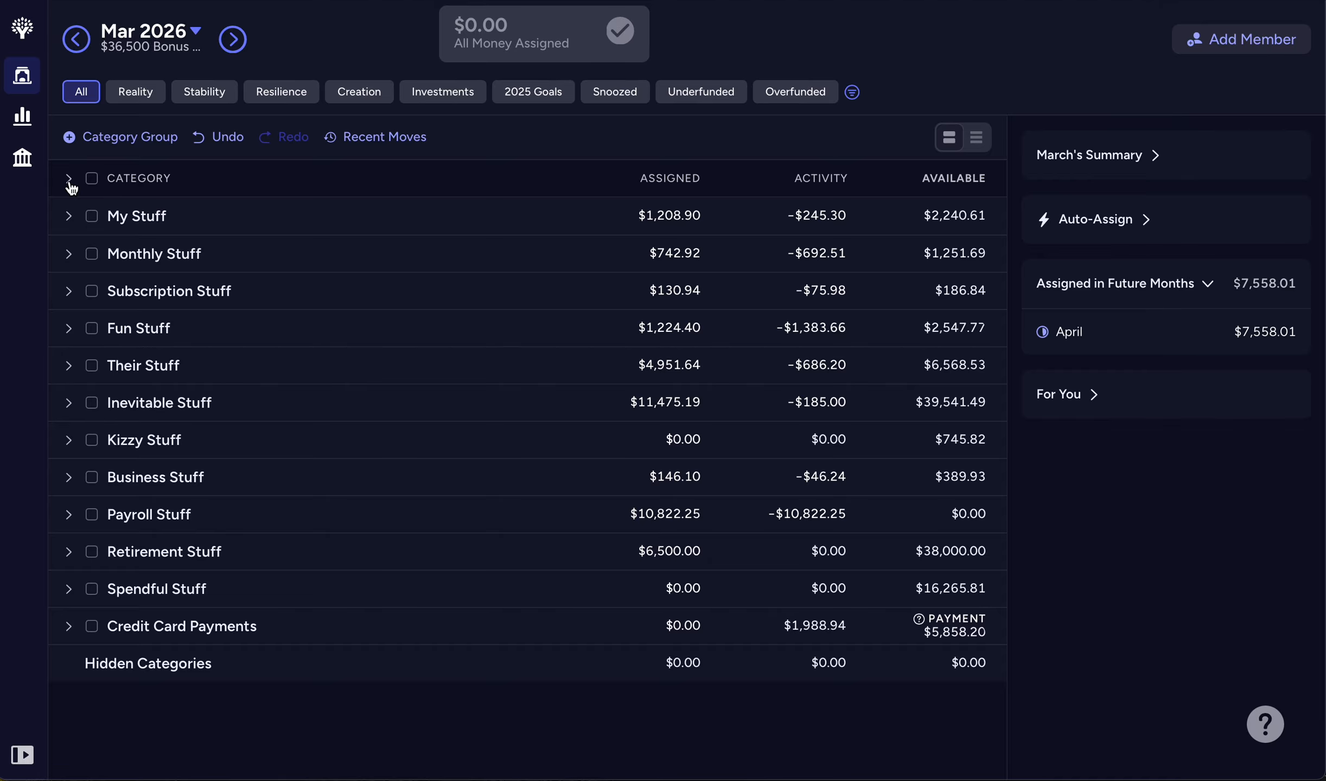
pyautogui.click(68, 179)
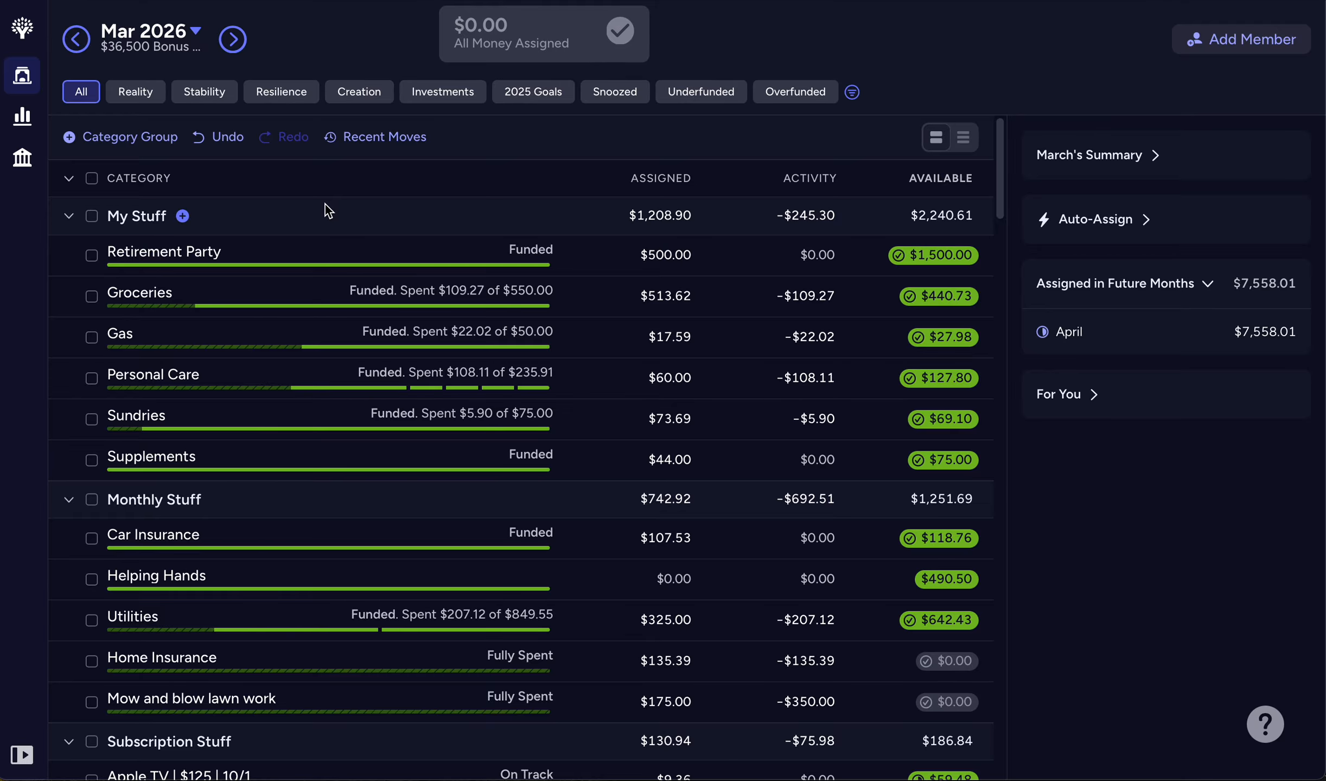
pyautogui.click(69, 217)
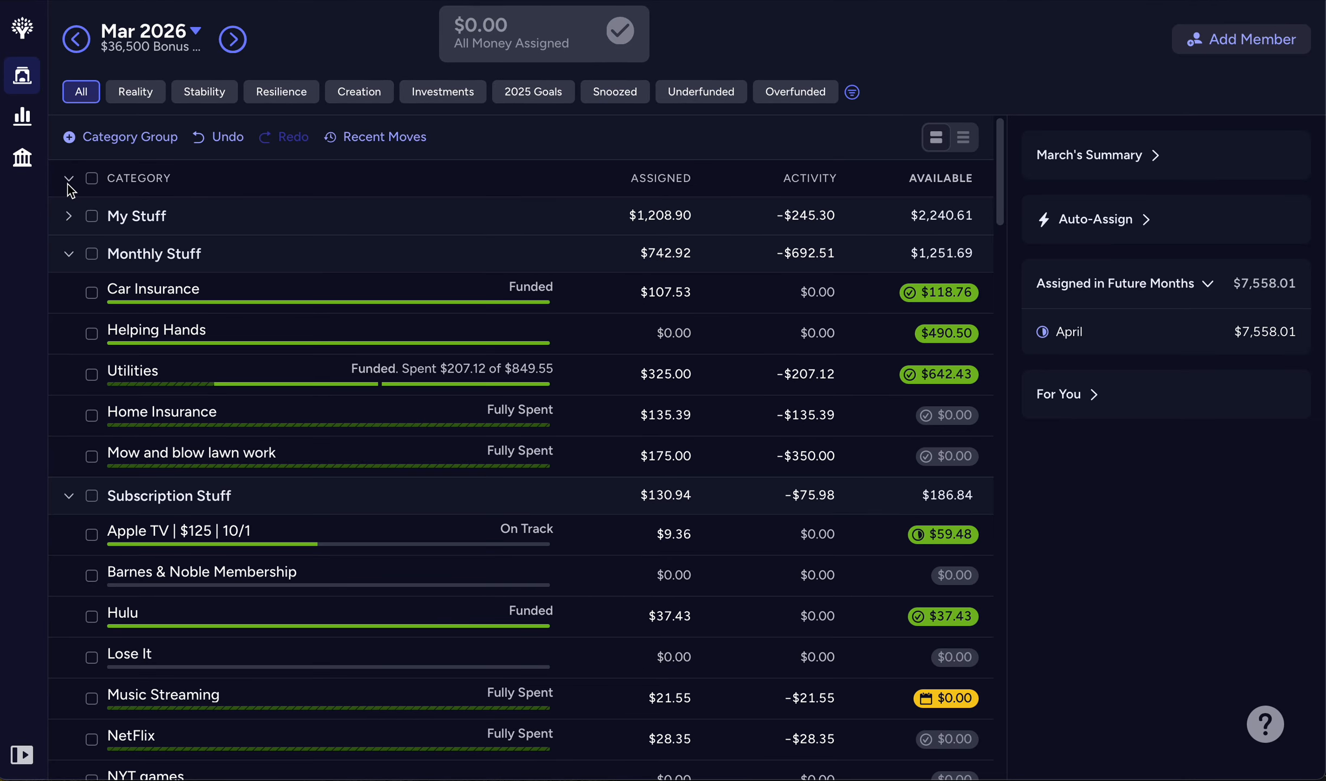
pyautogui.click(69, 181)
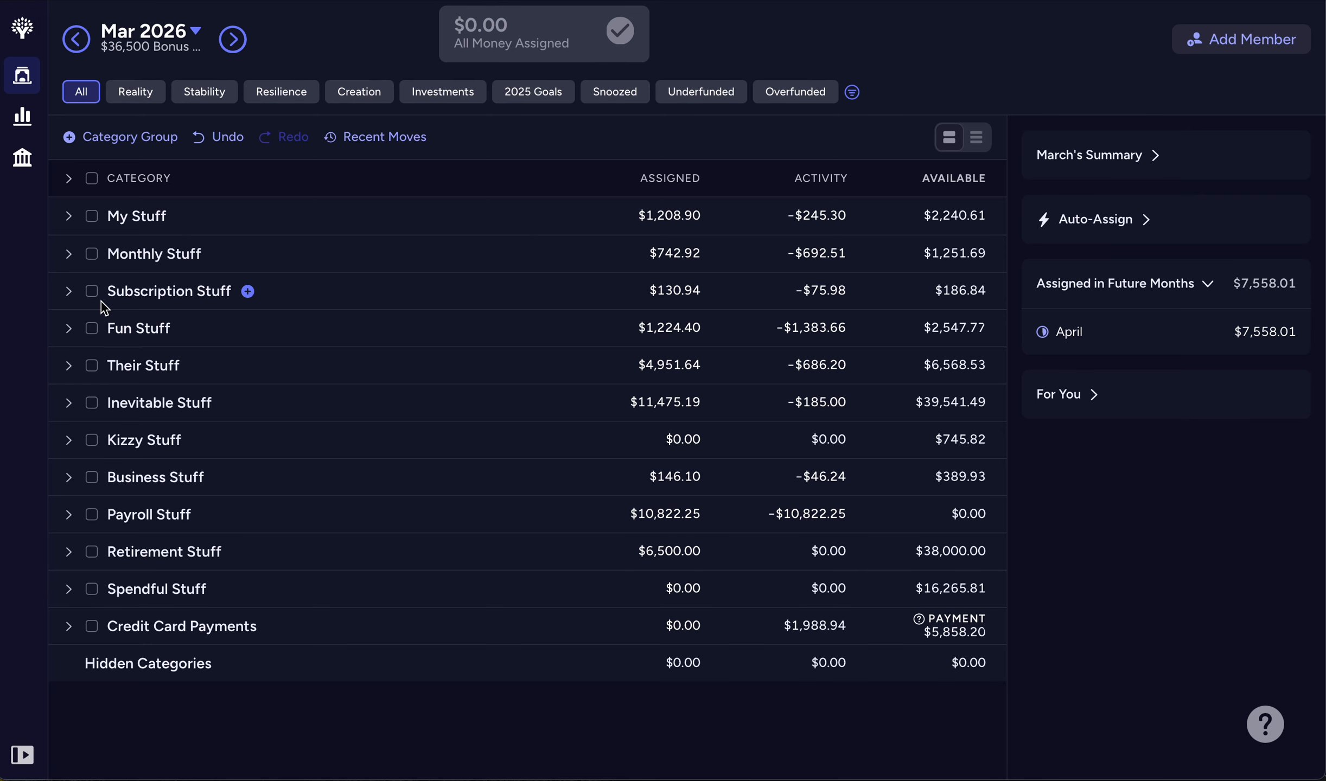
# Review Fun Stuff and Inevitable Stuff in March 2026, and check April's group totals with all groups collapsed, ending back in March.
pyautogui.click(68, 329)
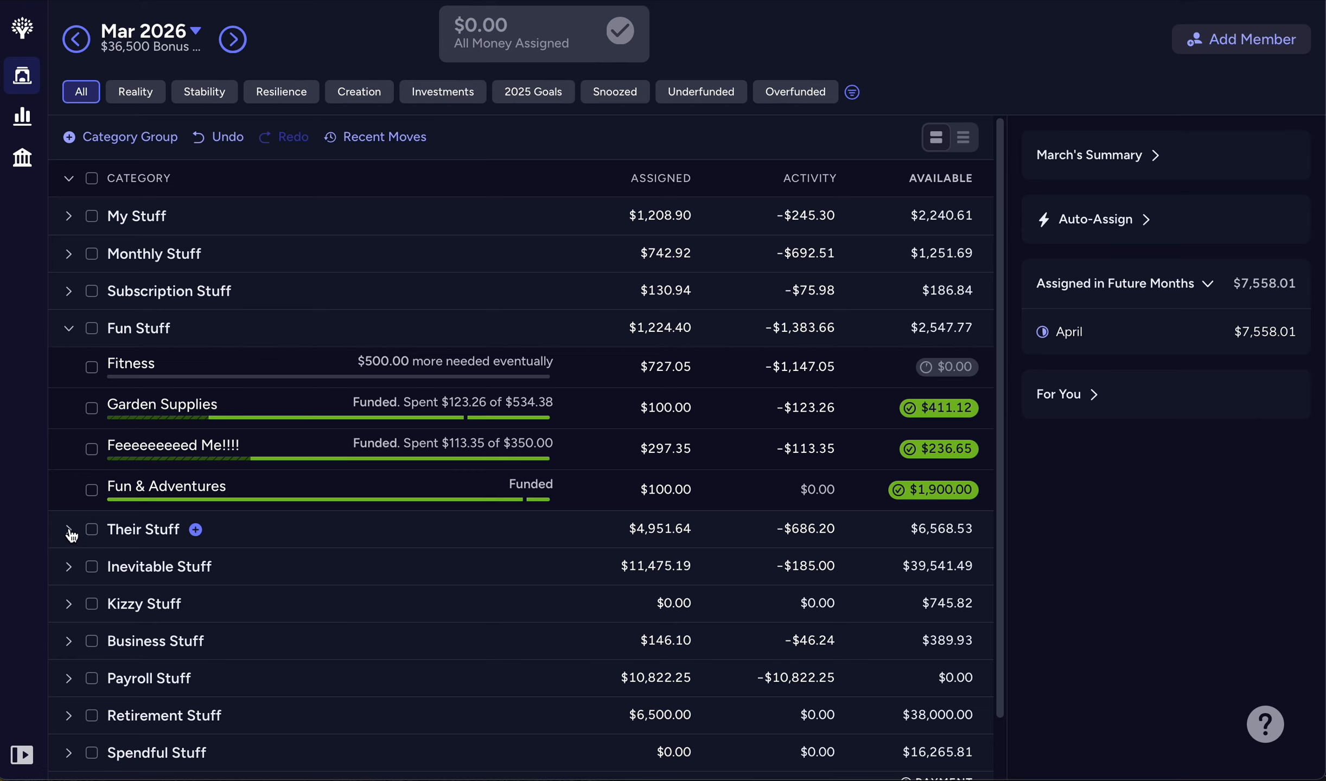
pyautogui.click(69, 567)
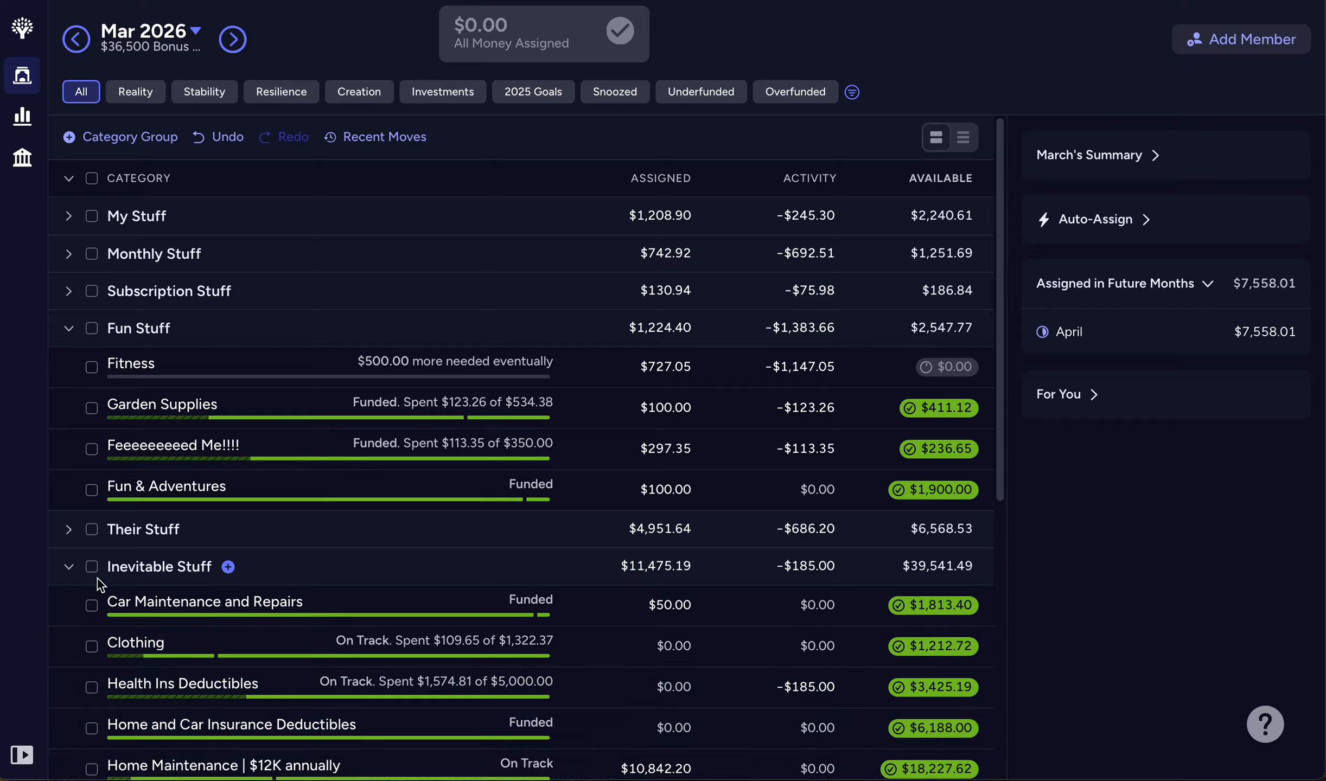
pyautogui.scroll(-5, 480, 567)
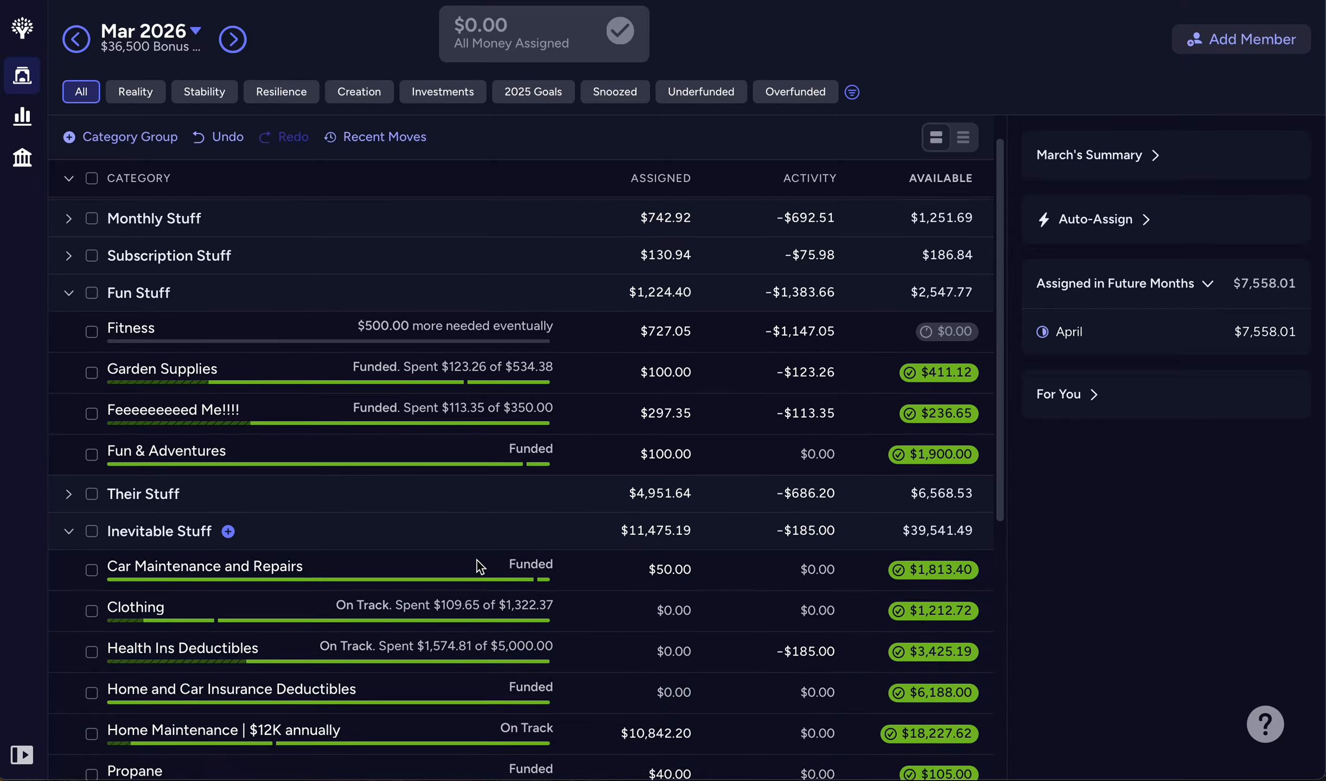
pyautogui.scroll(-2, 478, 565)
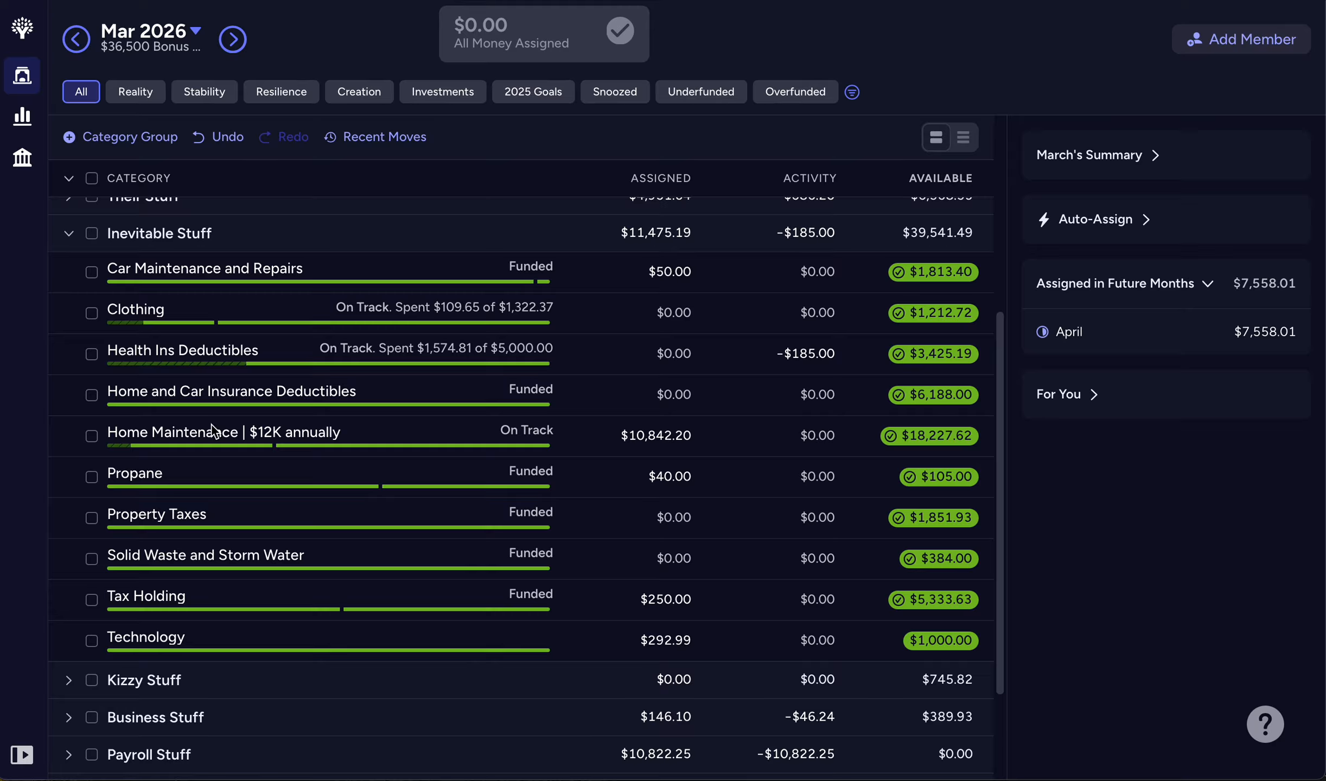
pyautogui.scroll(5, 212, 425)
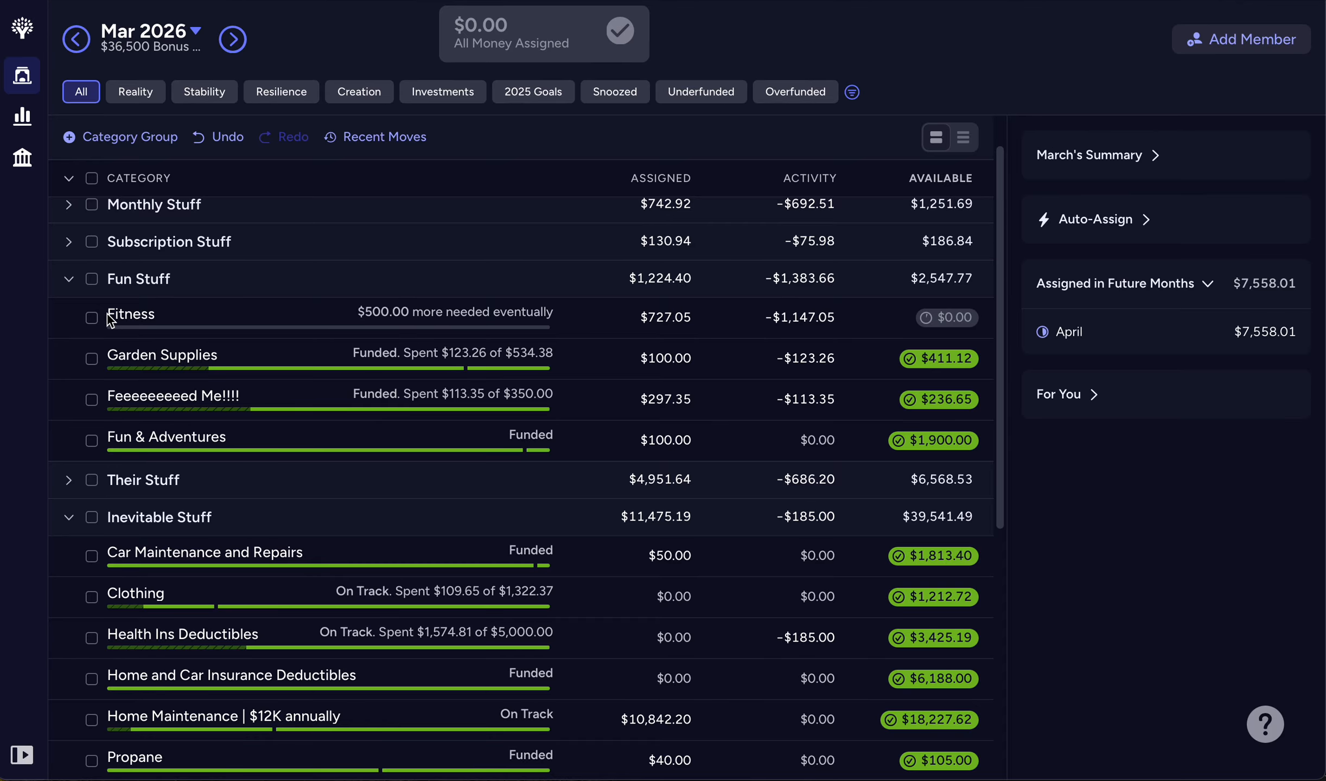
pyautogui.click(69, 179)
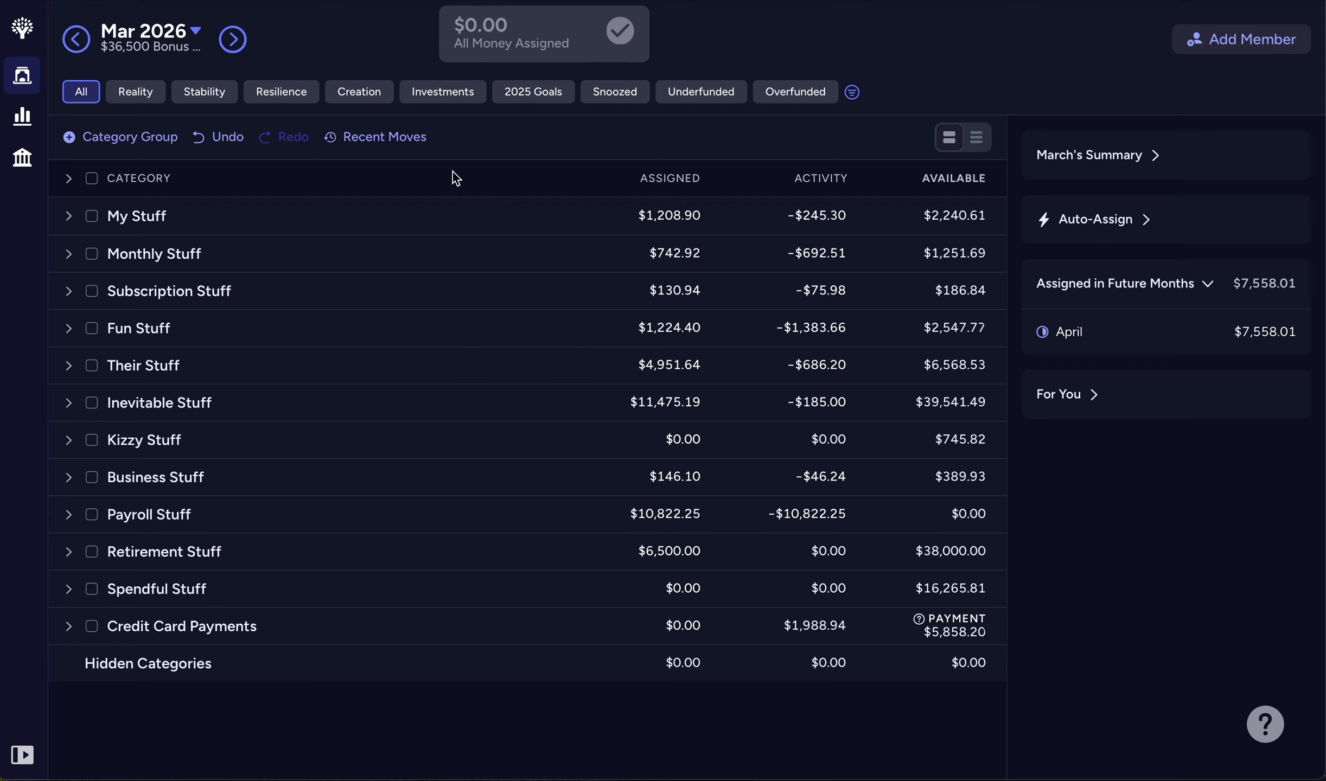
pyautogui.click(234, 40)
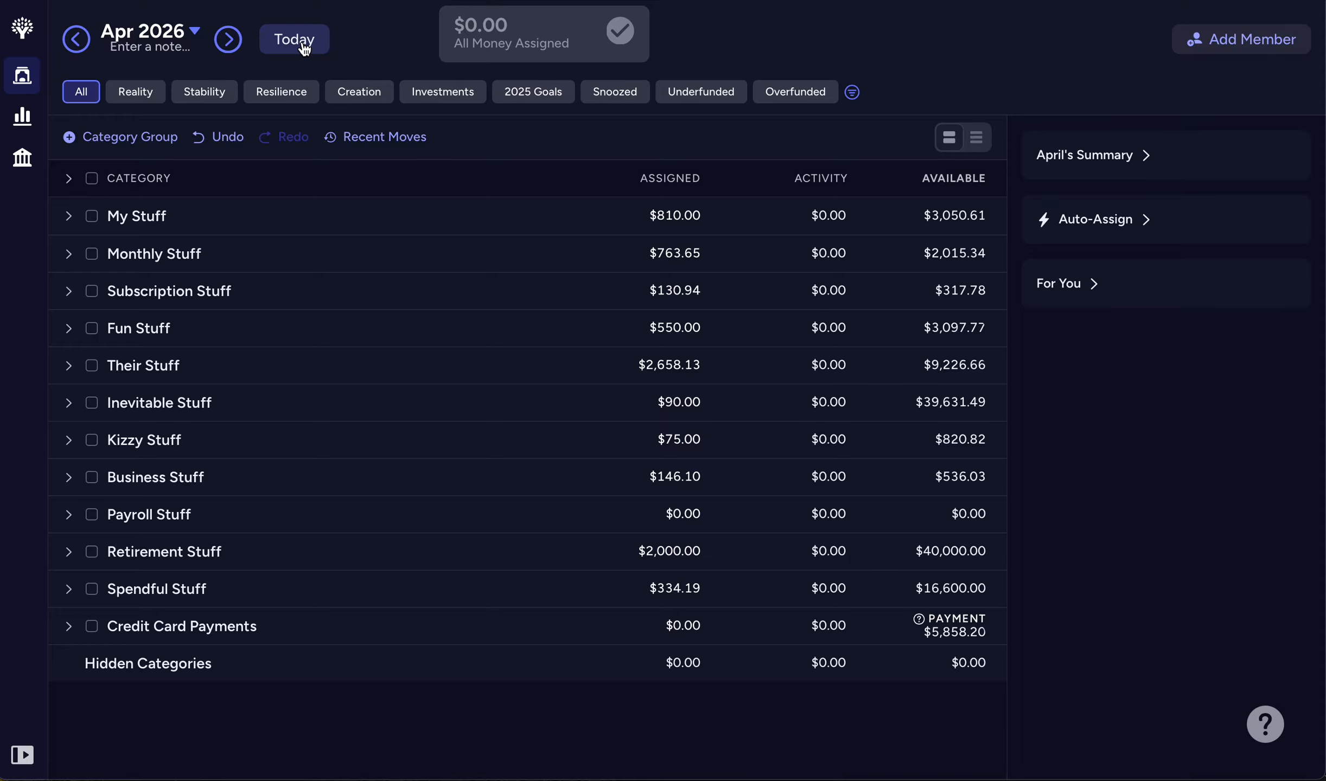
pyautogui.click(81, 45)
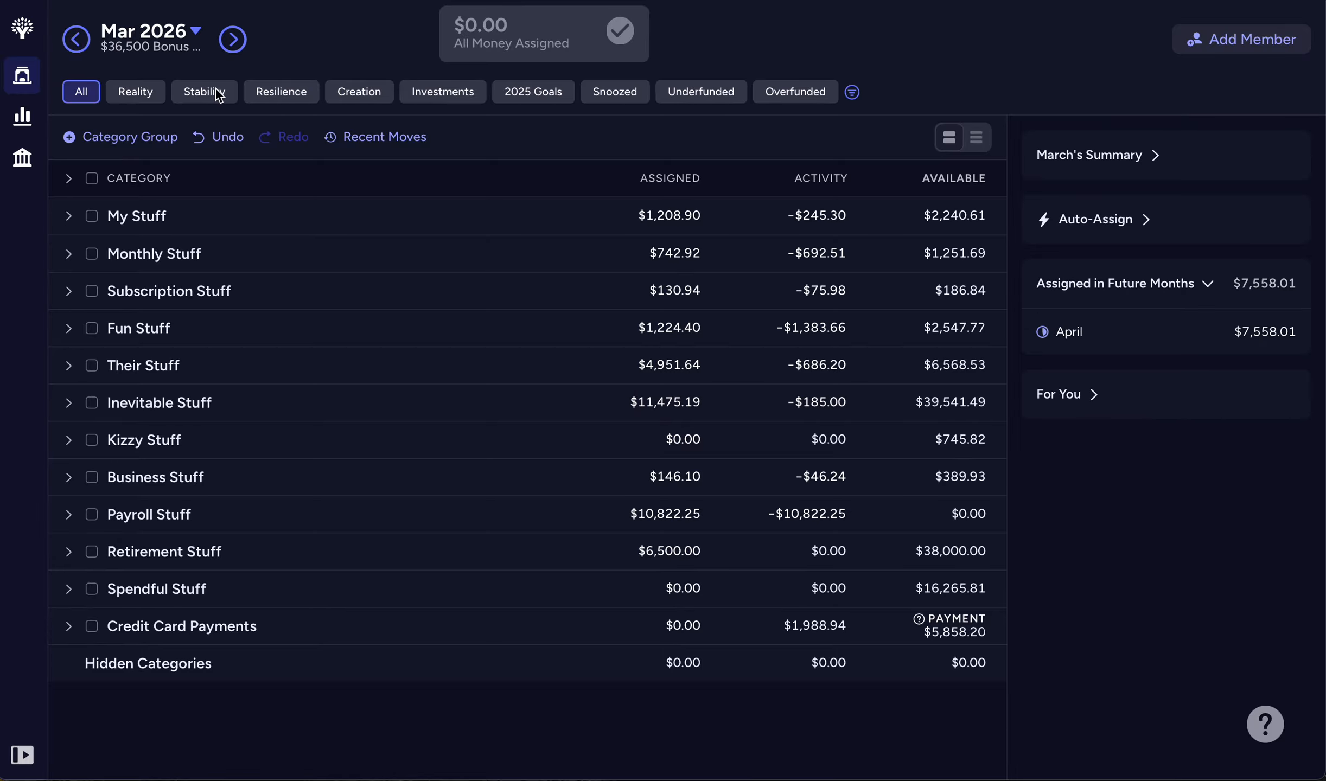
# Inspect the Sabattical category and the other Retirement Stuff lines for March 2026, leaving nothing selected and all category groups expanded.
pyautogui.click(69, 553)
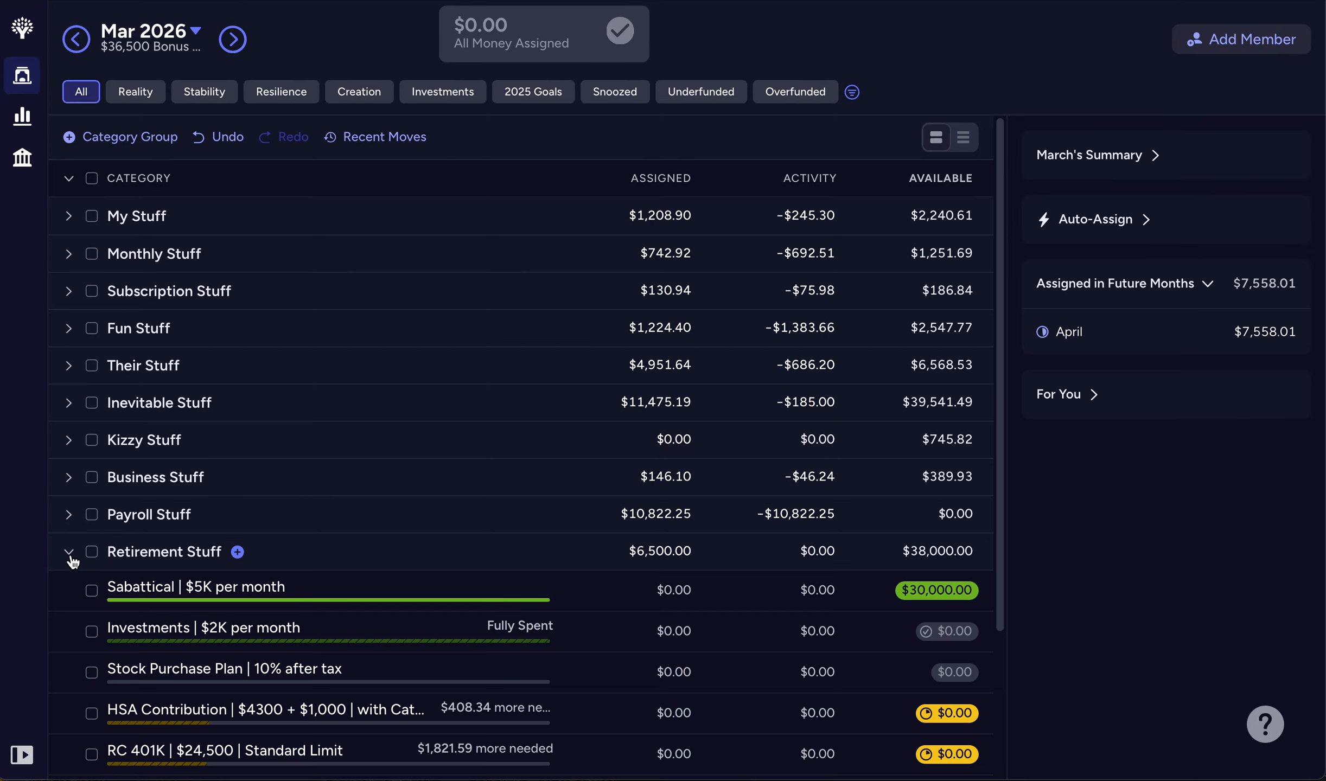
pyautogui.click(149, 592)
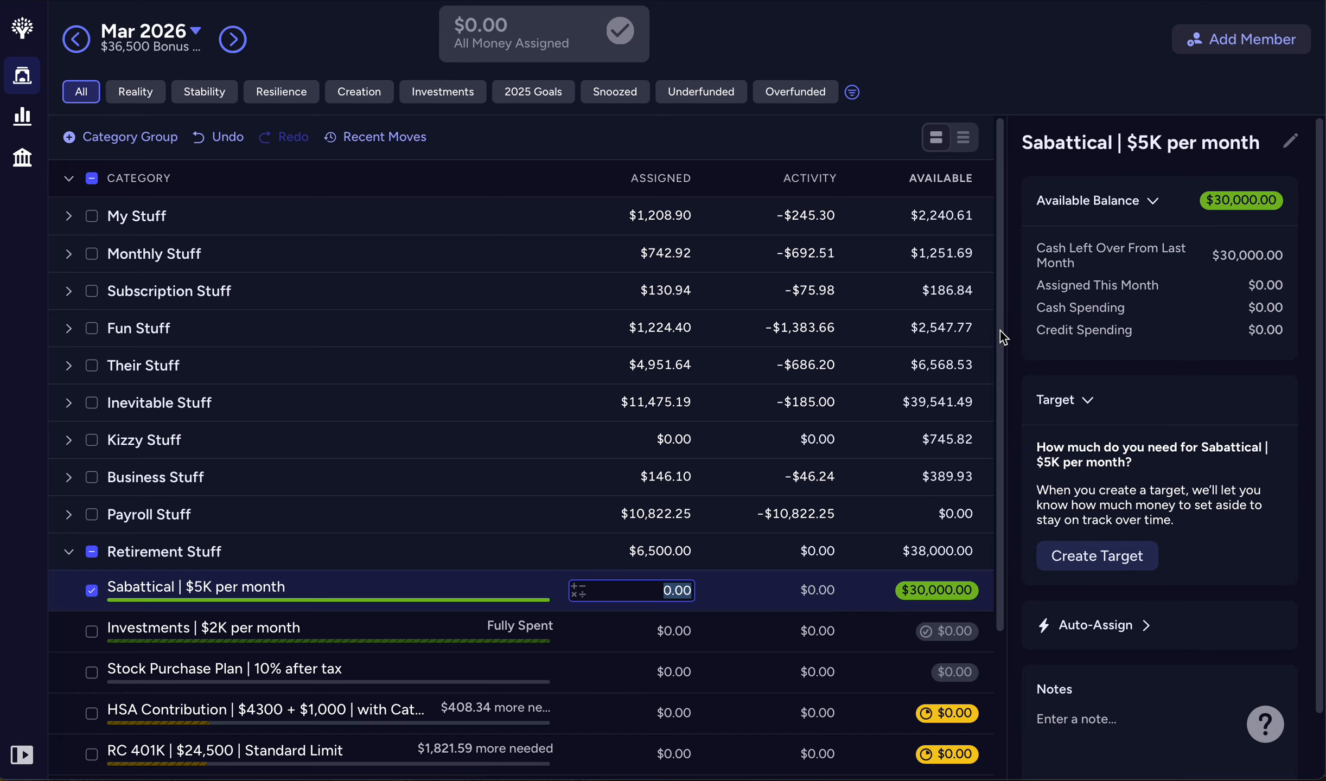
pyautogui.moveTo(1000, 331); pyautogui.dragTo(996, 440)
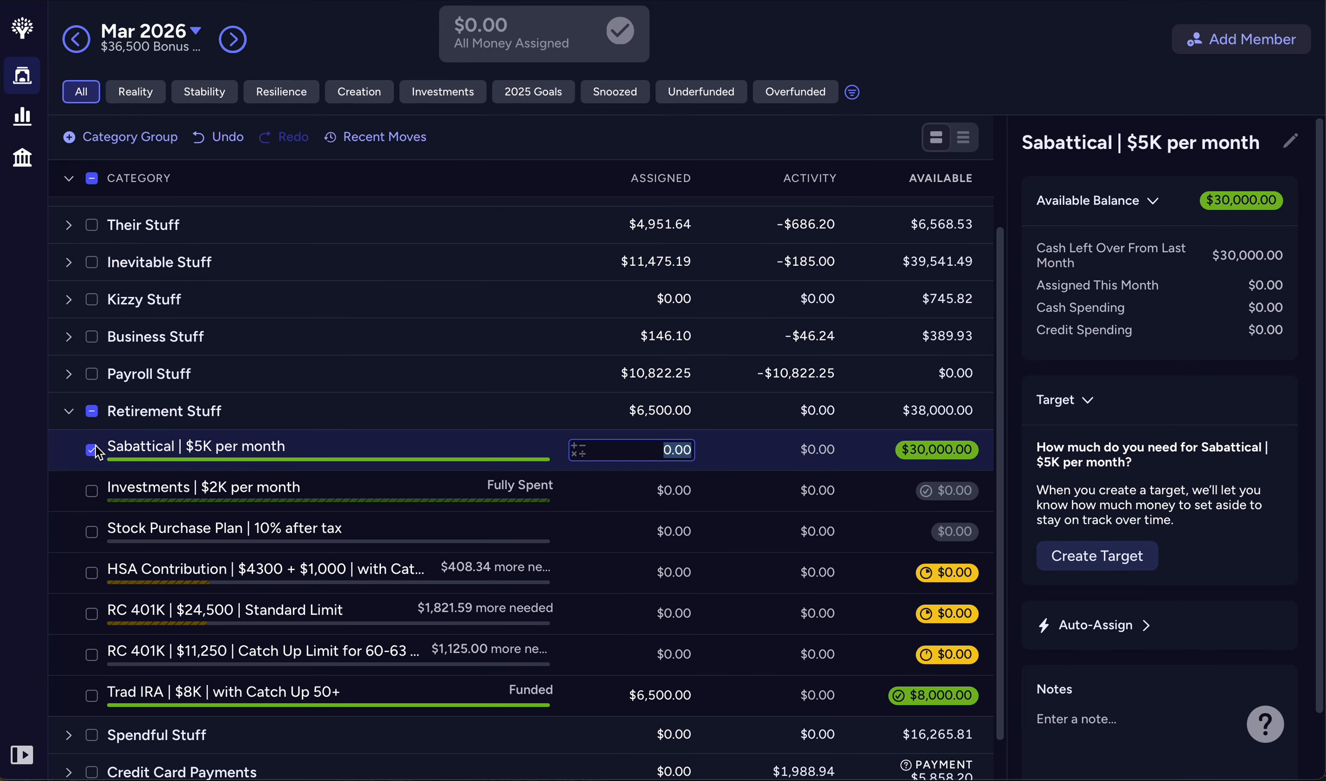
pyautogui.click(91, 413)
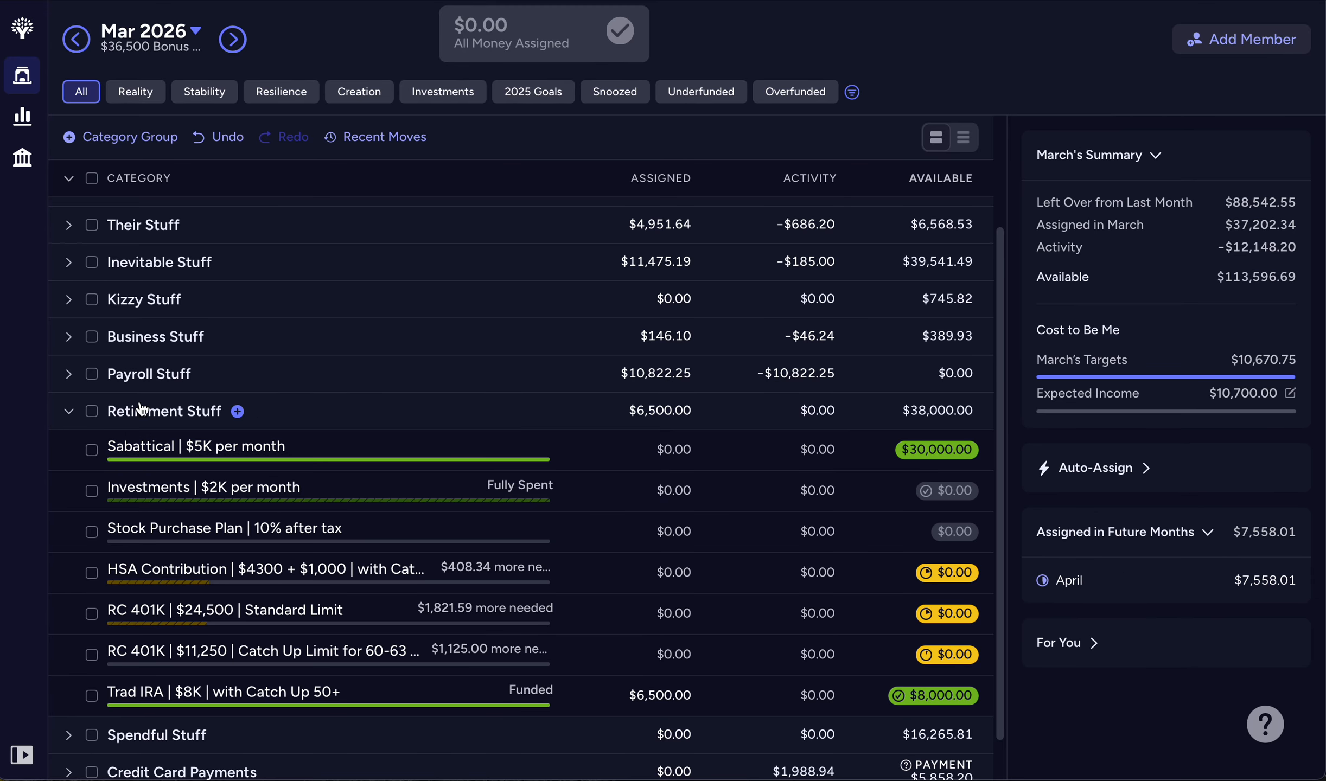
pyautogui.click(68, 413)
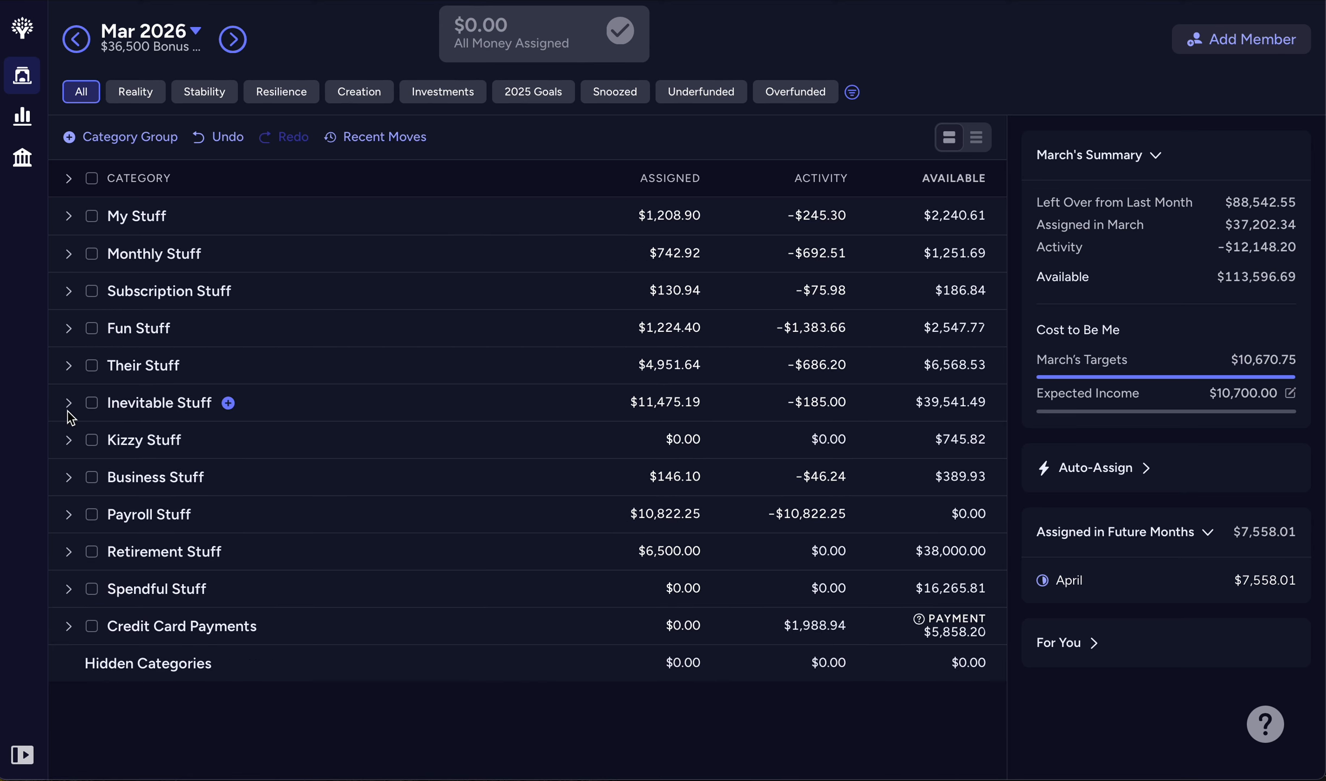
pyautogui.click(69, 179)
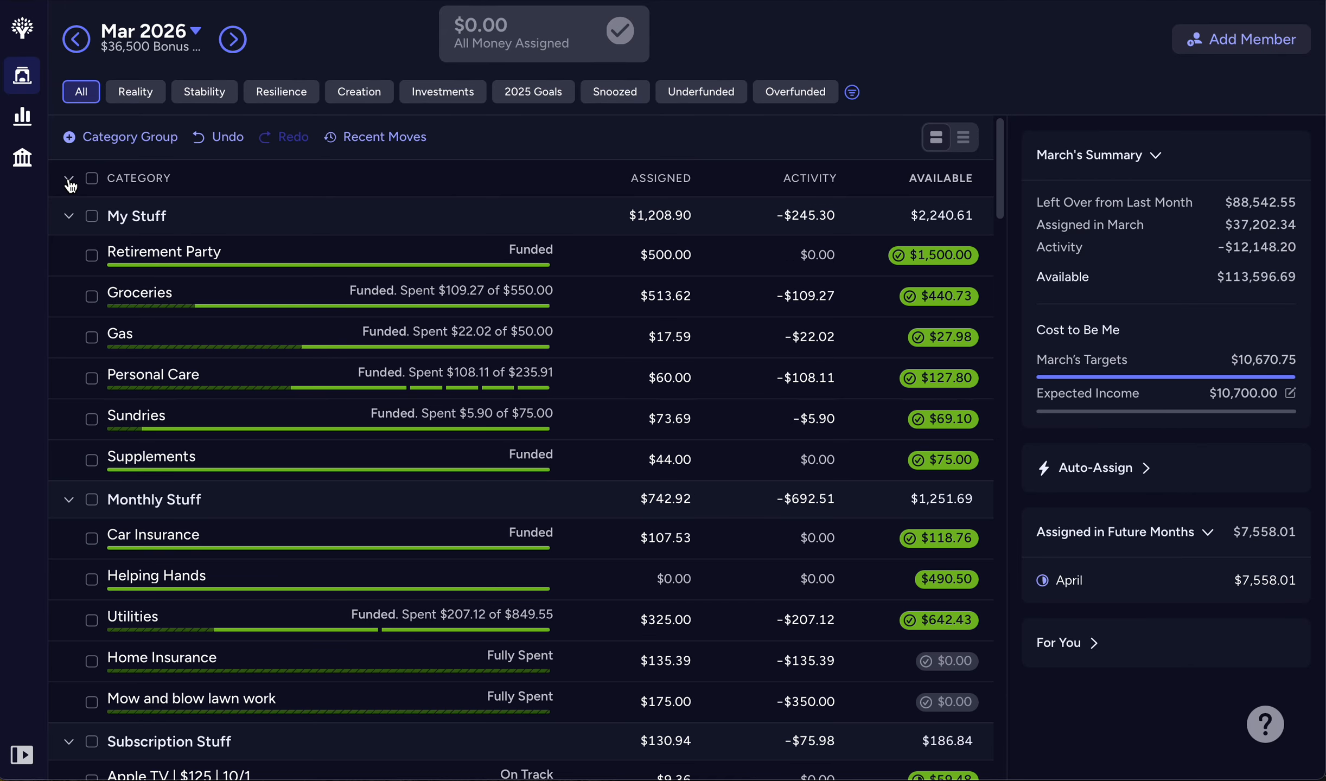